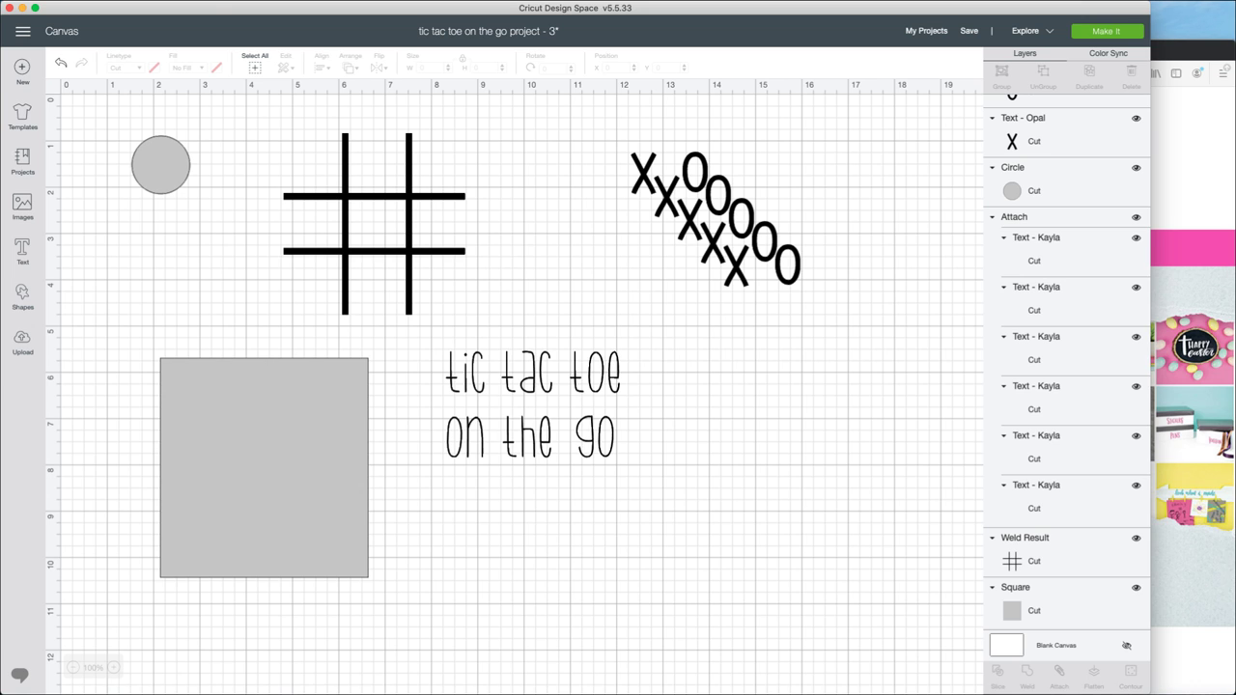
# Move the small circle slightly down beside the tic tac toe grid and place the large square beneath it
pyautogui.scroll(-3, 514, 393)
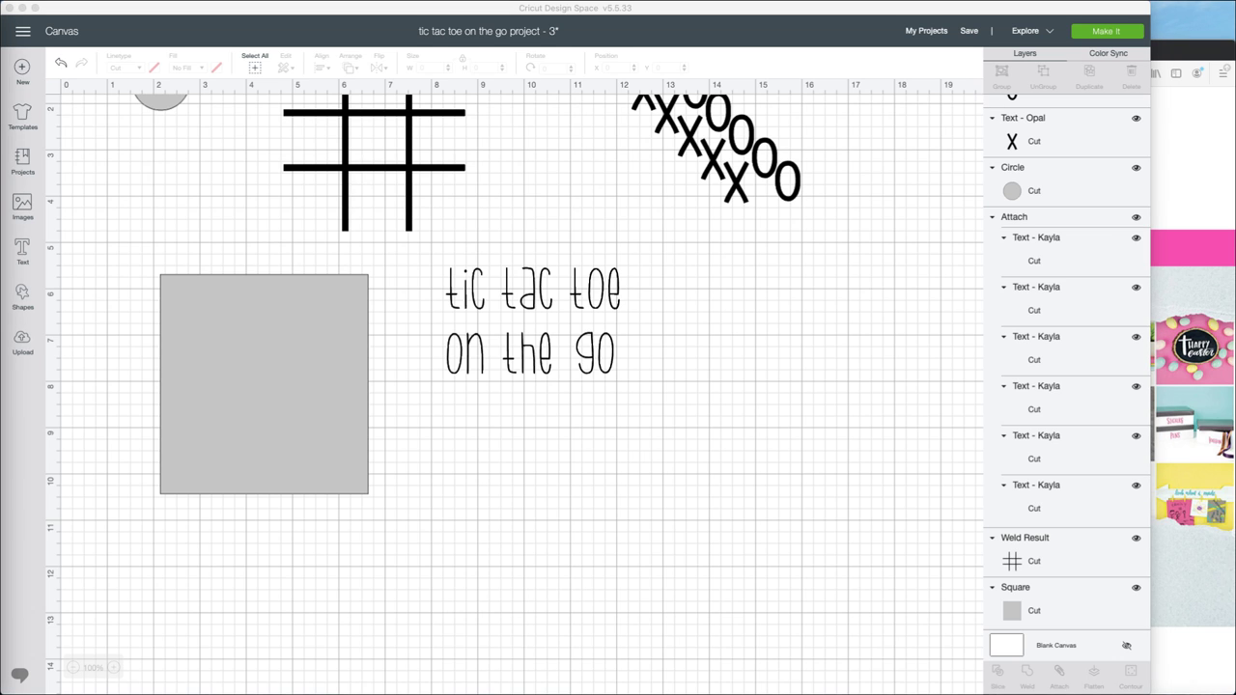
pyautogui.scroll(3, 514, 386)
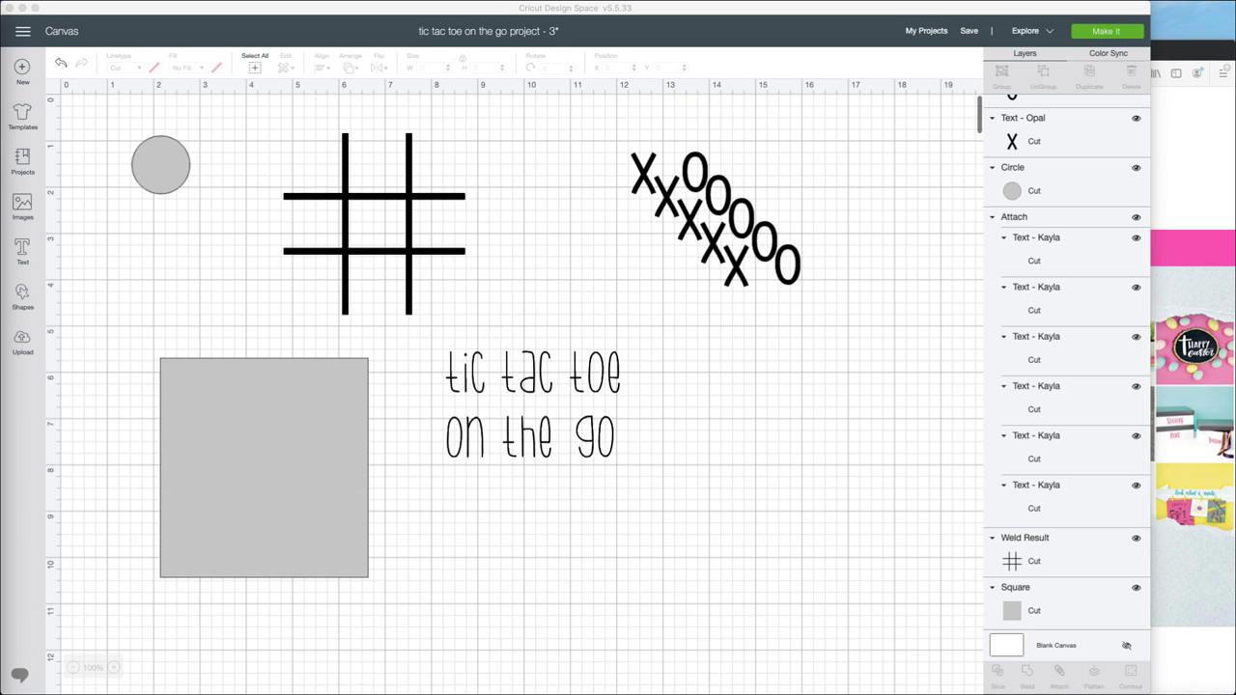
pyautogui.scroll(-1, 514, 386)
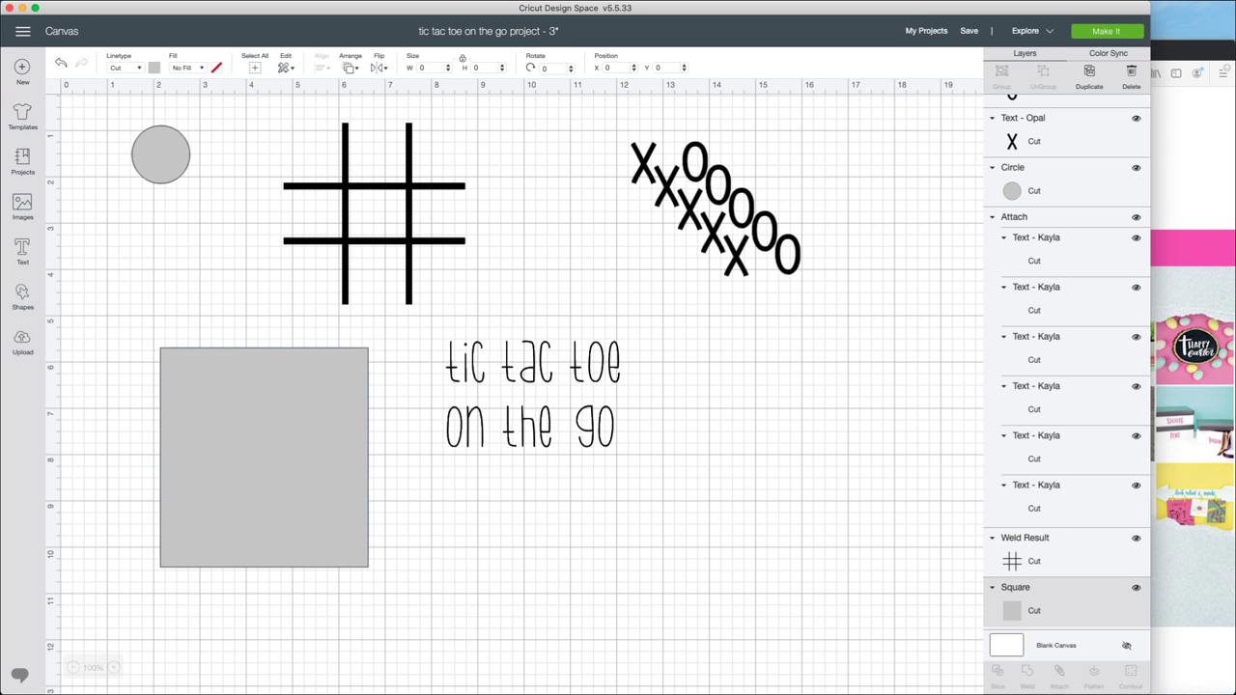
pyautogui.moveTo(263, 456); pyautogui.dragTo(272, 522)
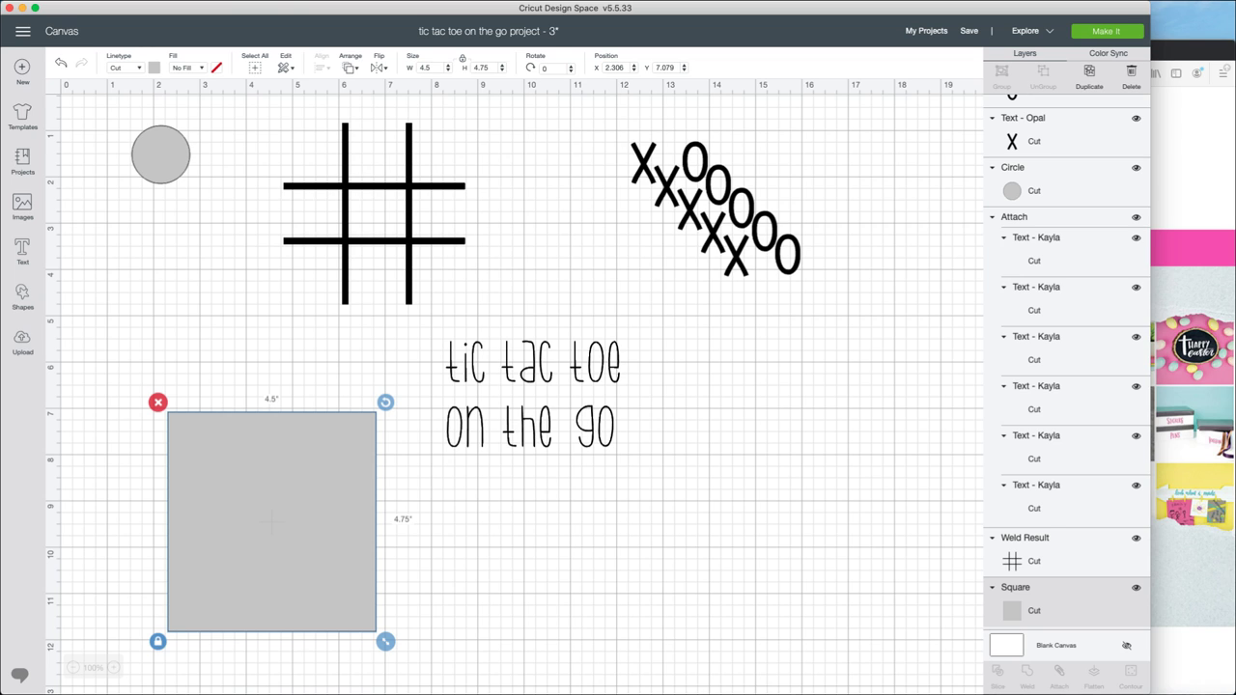
pyautogui.click(160, 155)
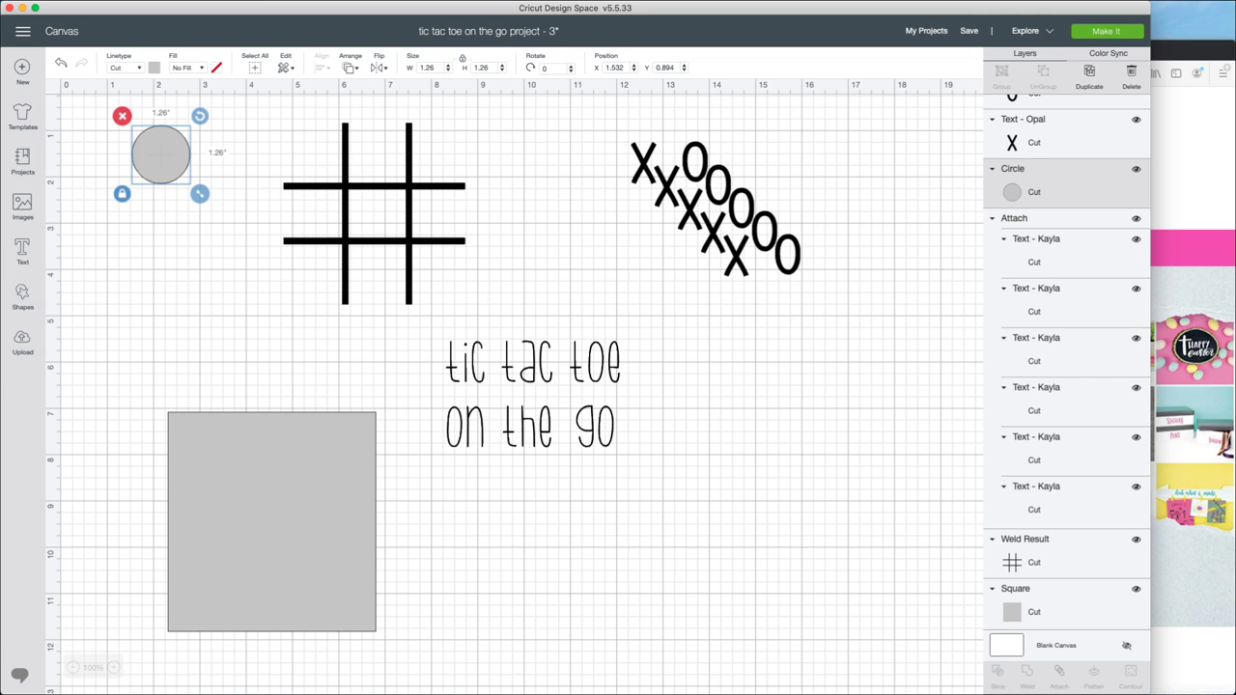
pyautogui.moveTo(160, 154); pyautogui.dragTo(167, 217)
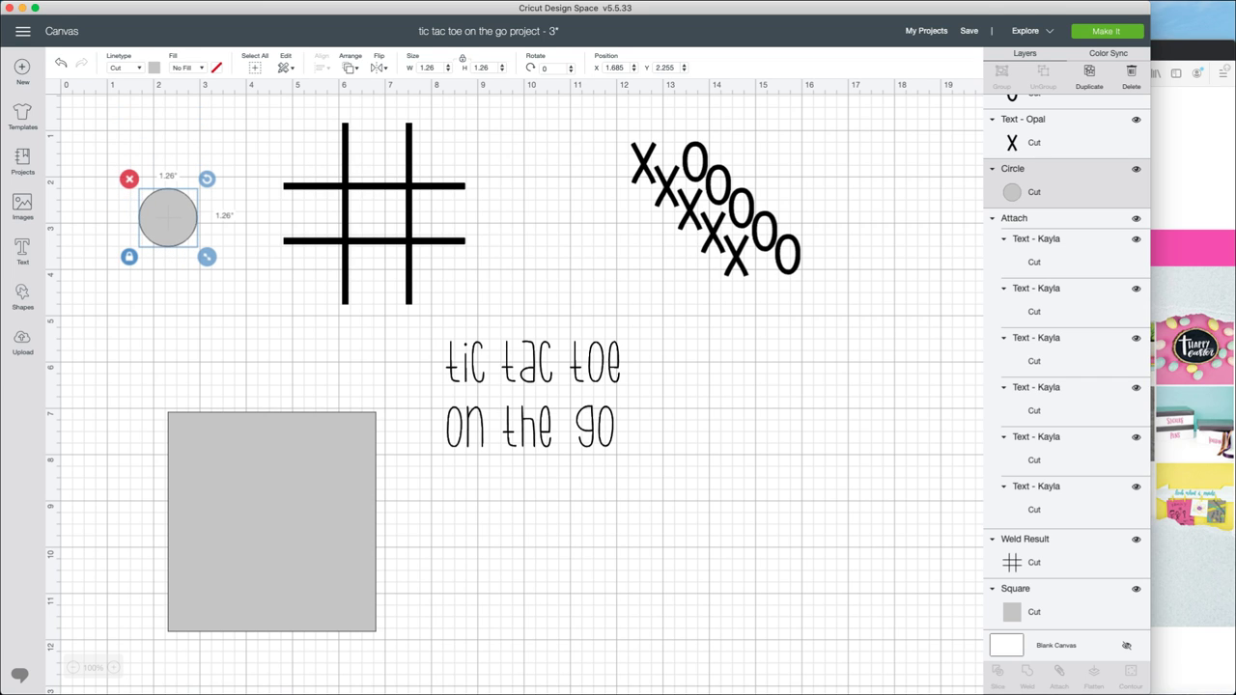
pyautogui.moveTo(271, 522); pyautogui.dragTo(217, 425)
pyautogui.click(168, 217)
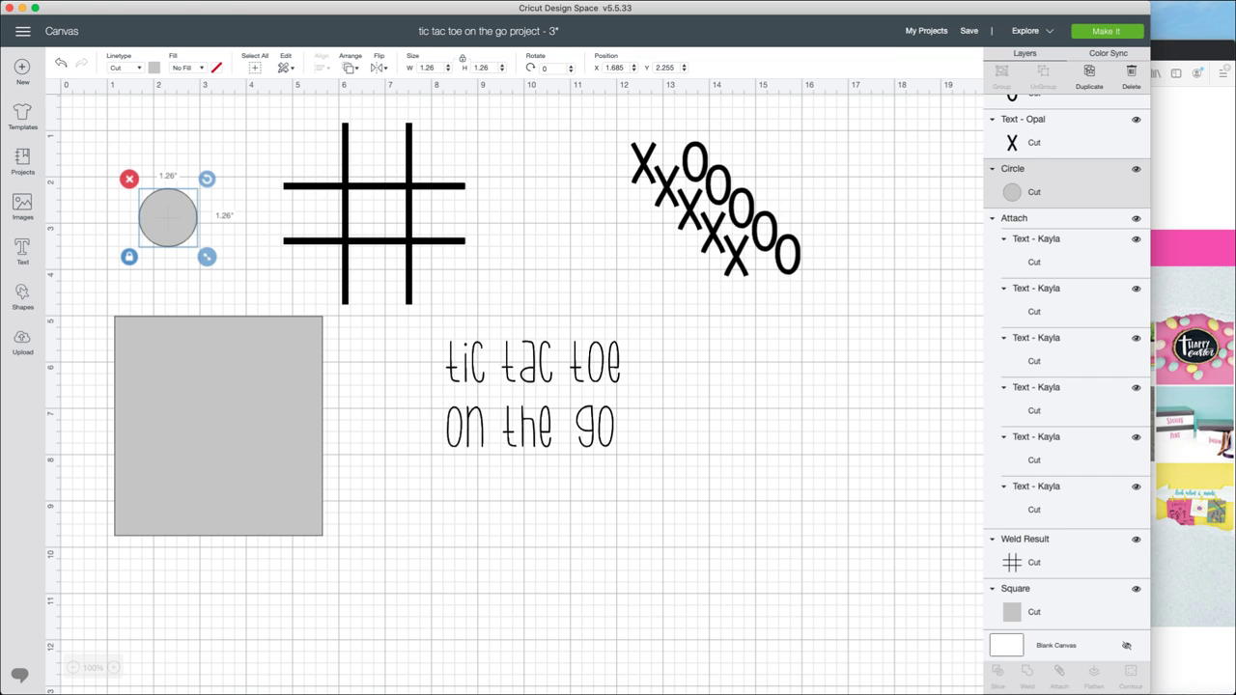
# Delete the lowest O from the diagonal row of letters and undo the deletion
pyautogui.click(763, 231)
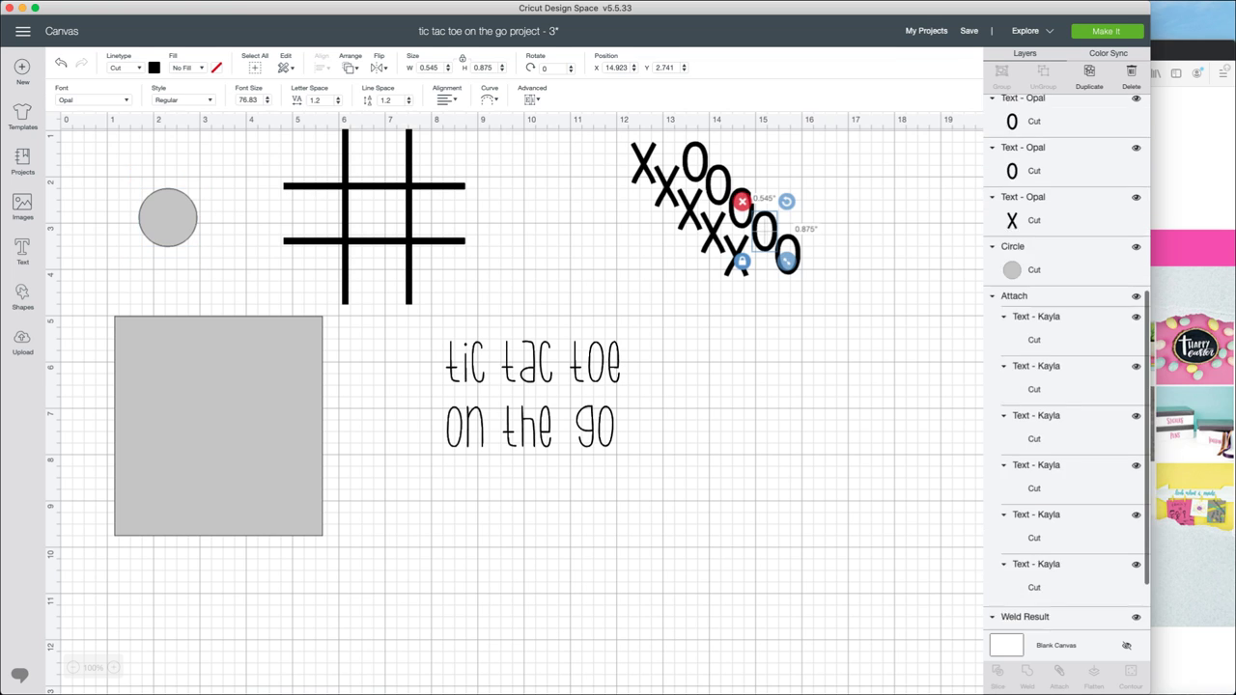
pyautogui.press('Escape')
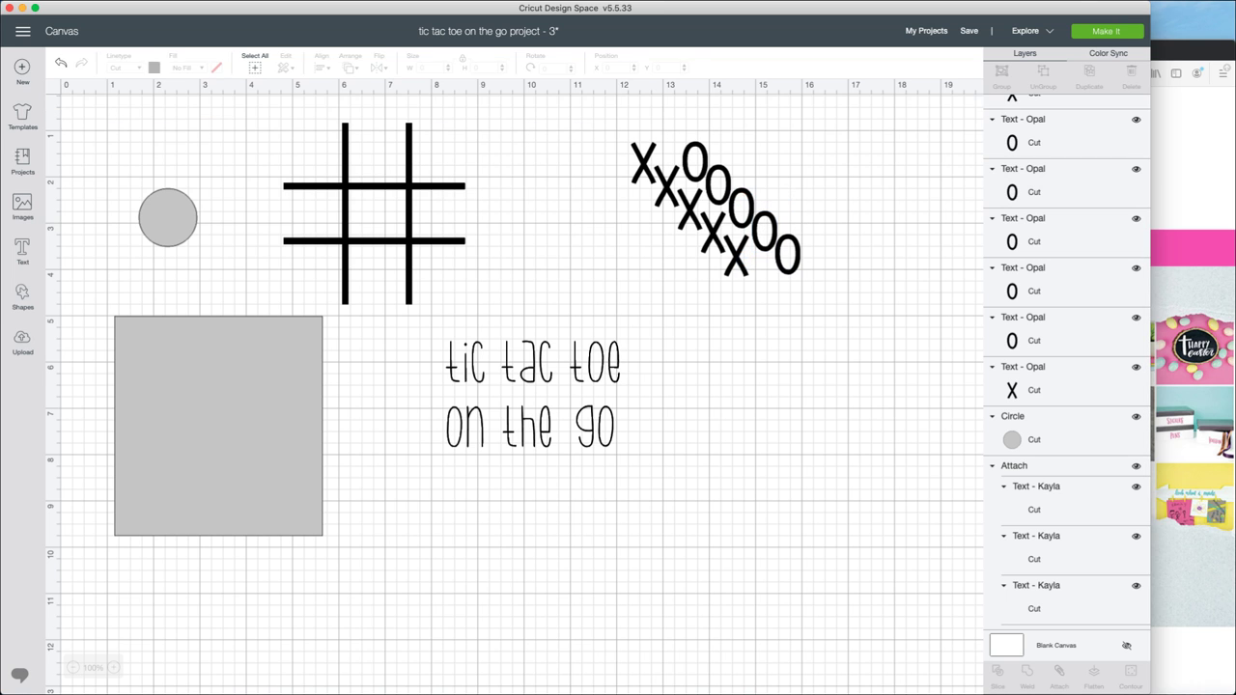
pyautogui.click(787, 256)
pyautogui.press('Escape')
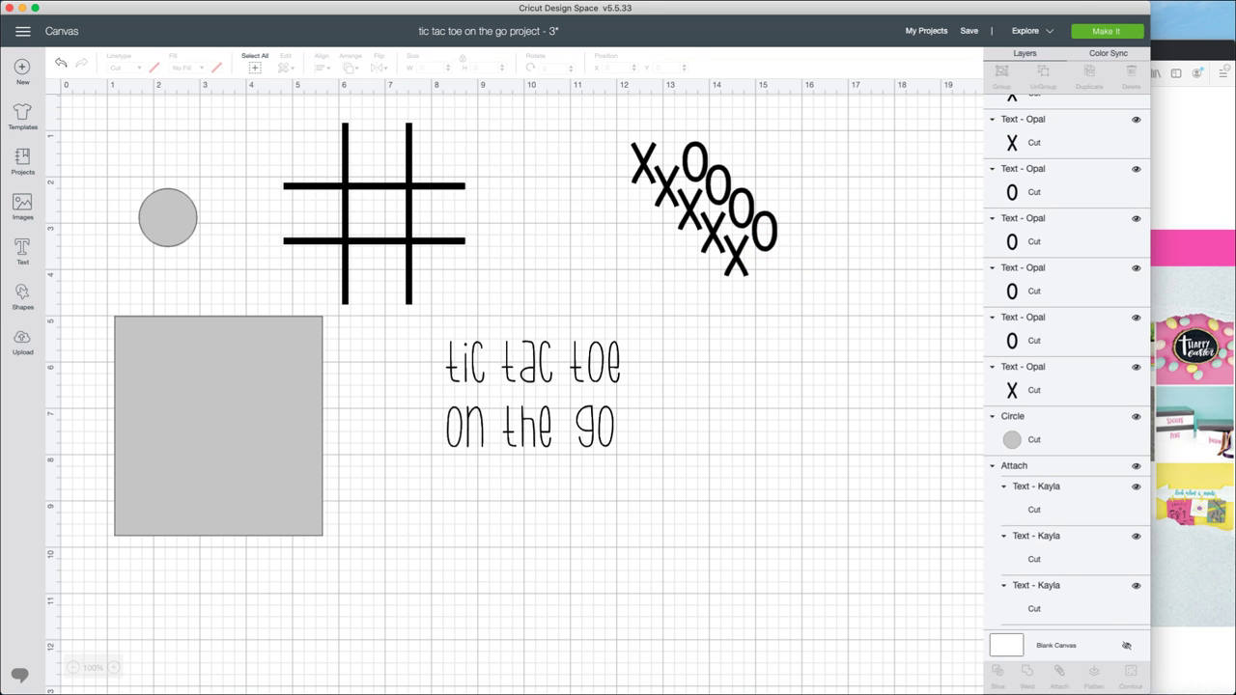
pyautogui.press('super+z')
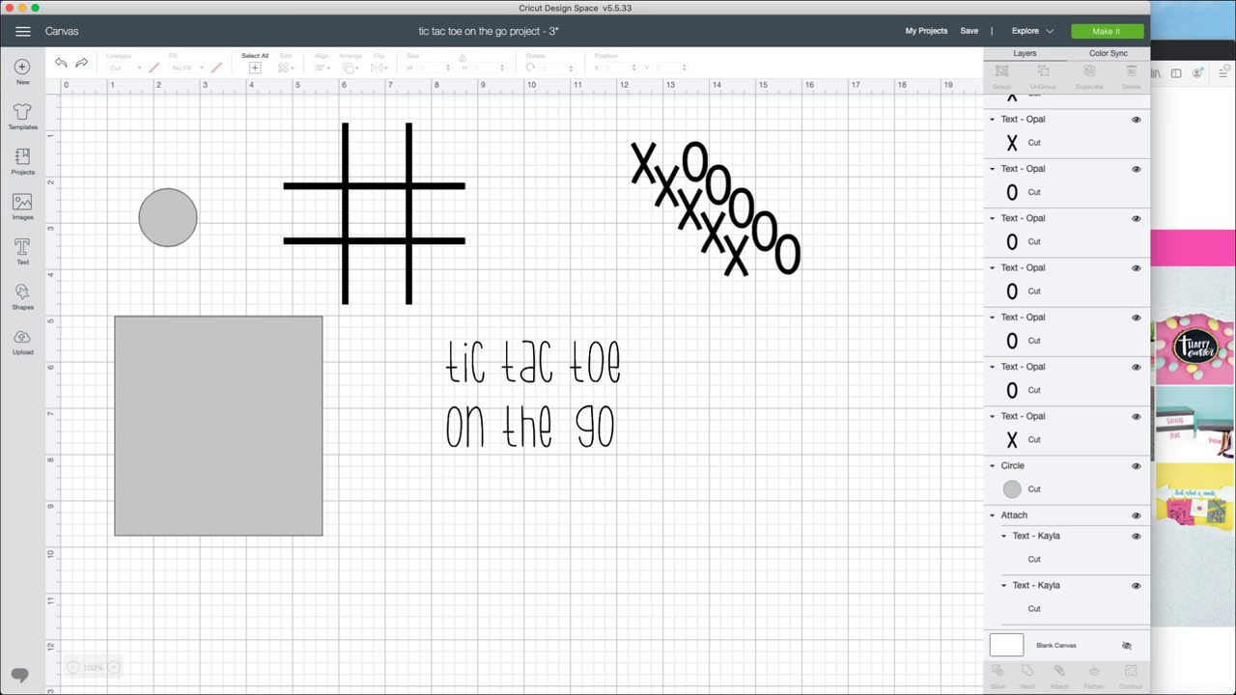
# Add new text in the Opal font containing a single capital O
pyautogui.click(23, 249)
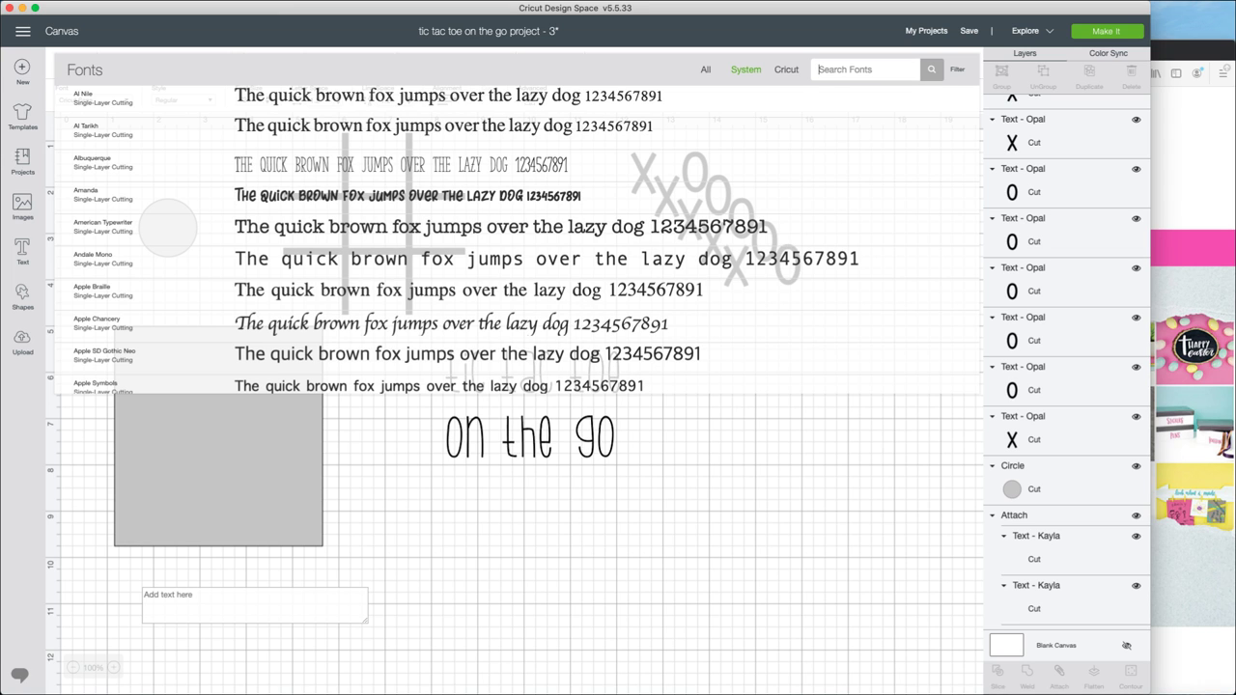
pyautogui.write('opal')
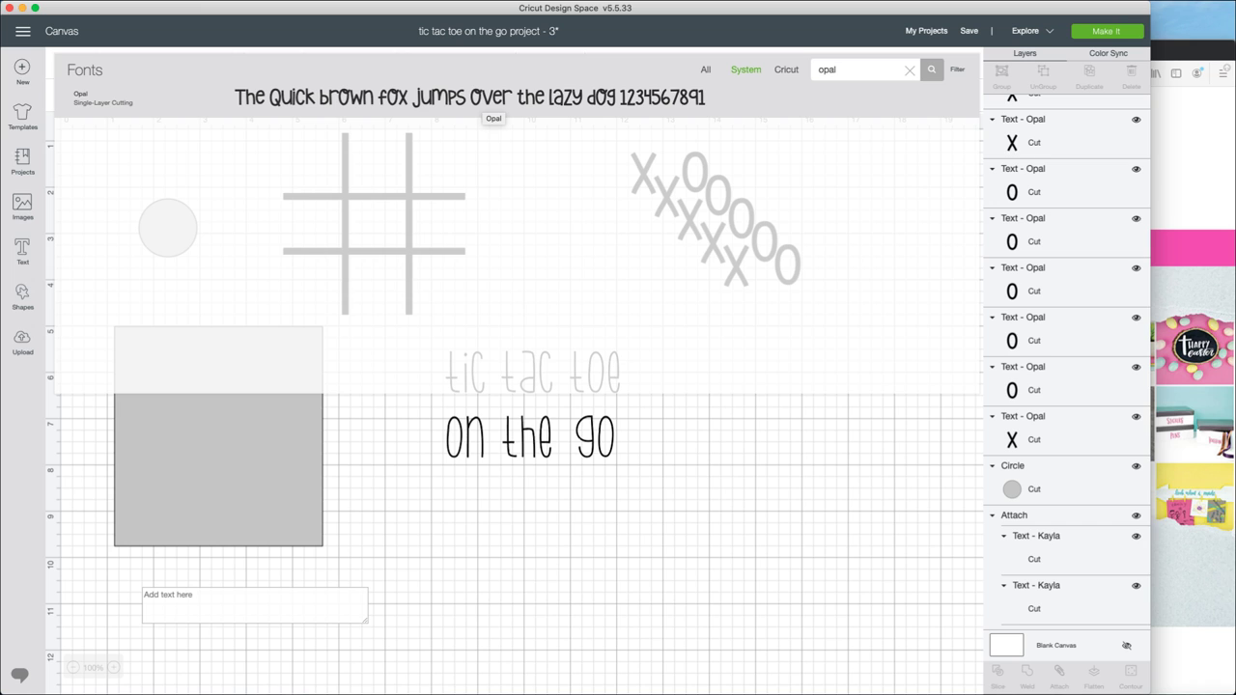
pyautogui.click(492, 97)
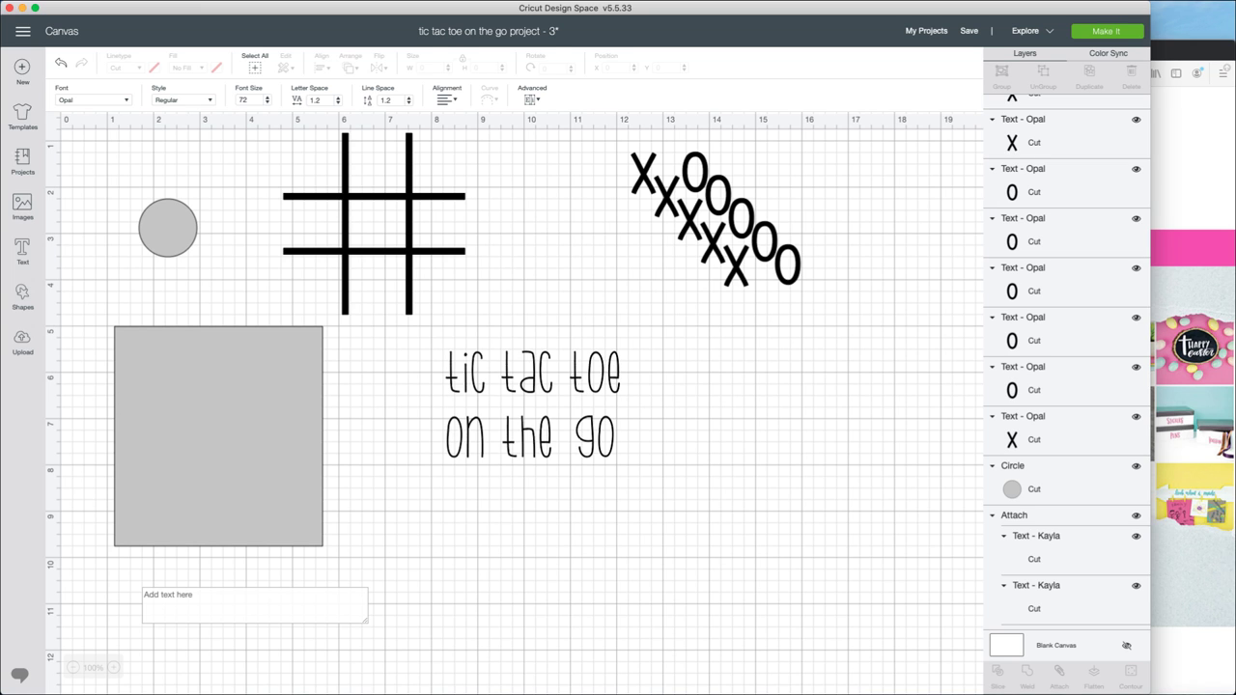
pyautogui.click(193, 603)
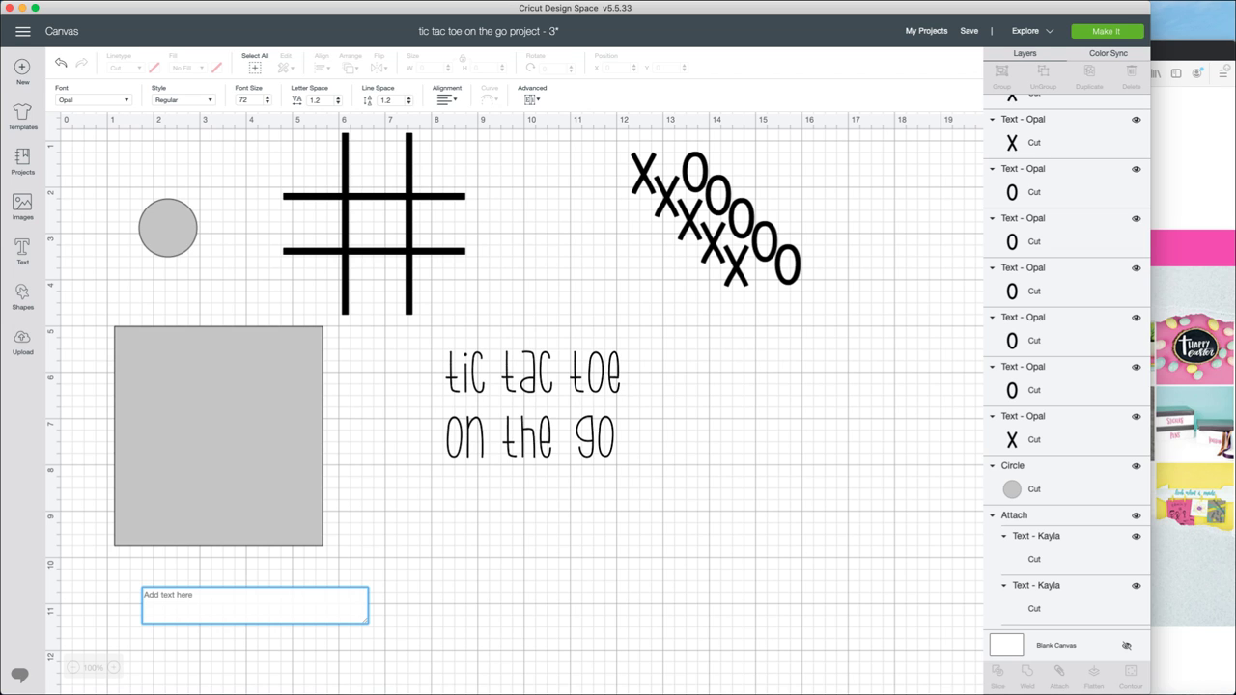
pyautogui.write('o')
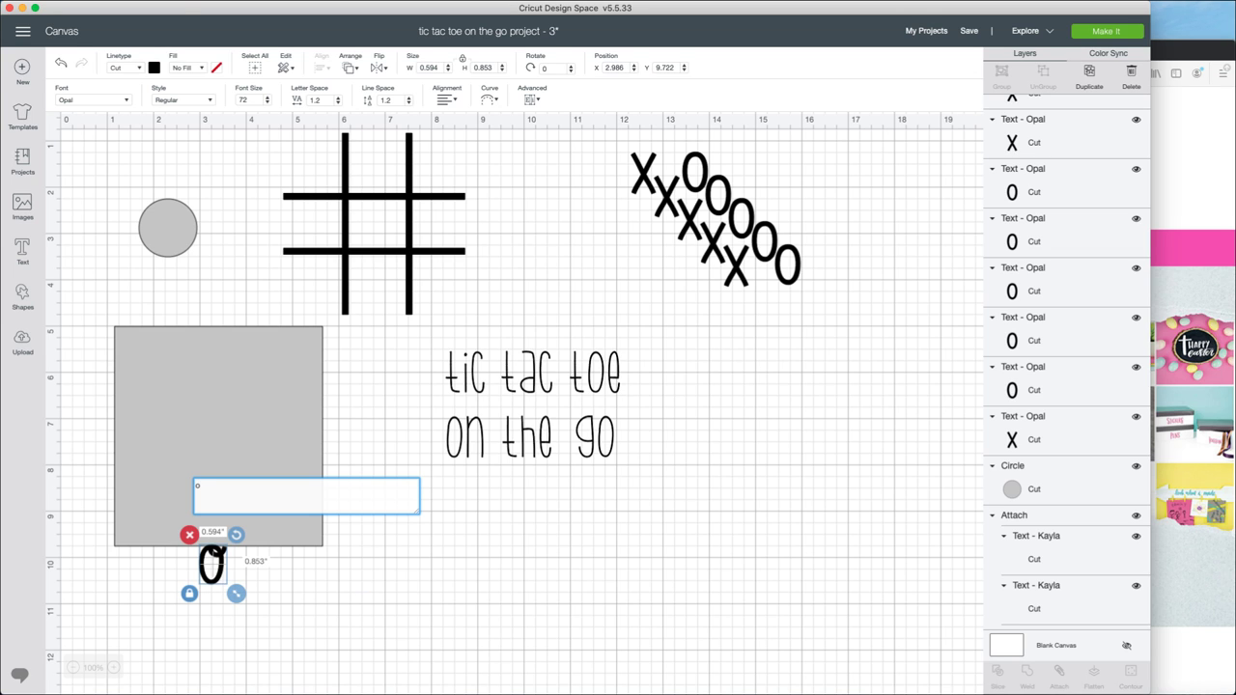
pyautogui.press('BackSpace')
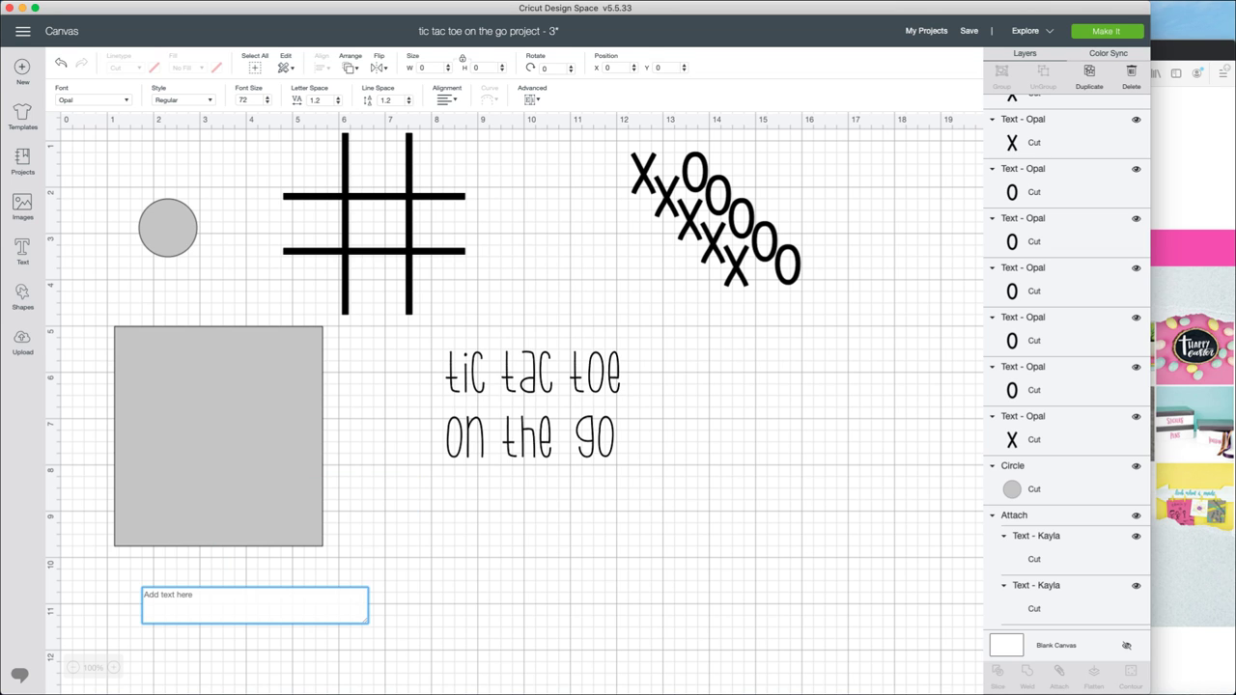
pyautogui.write('o')
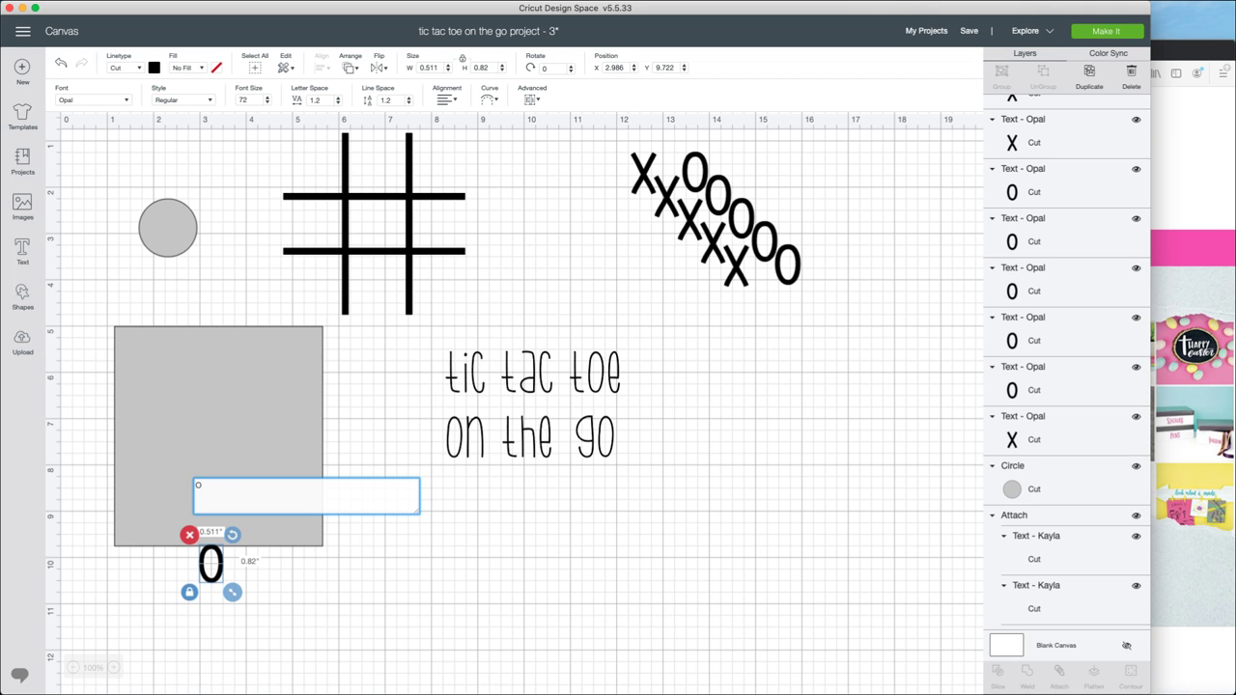
pyautogui.press('Escape')
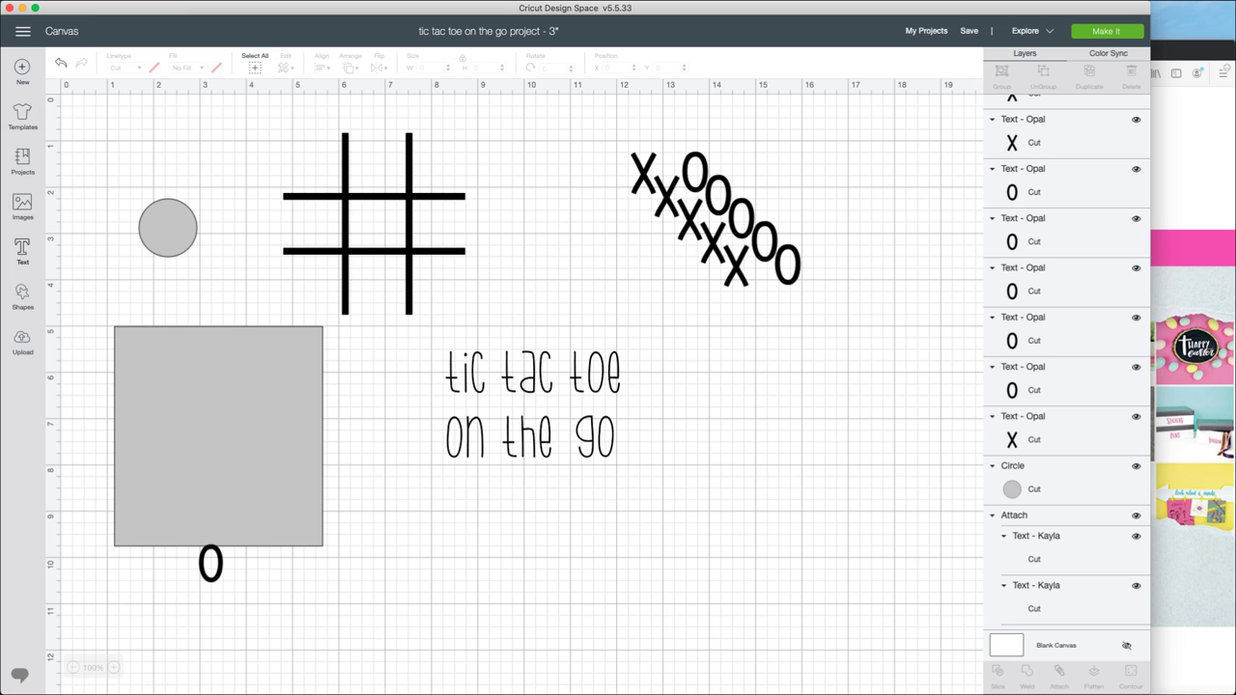
# Add an X as separate Opal text and move both new letters to the empty area beside "on the go"
pyautogui.click(22, 251)
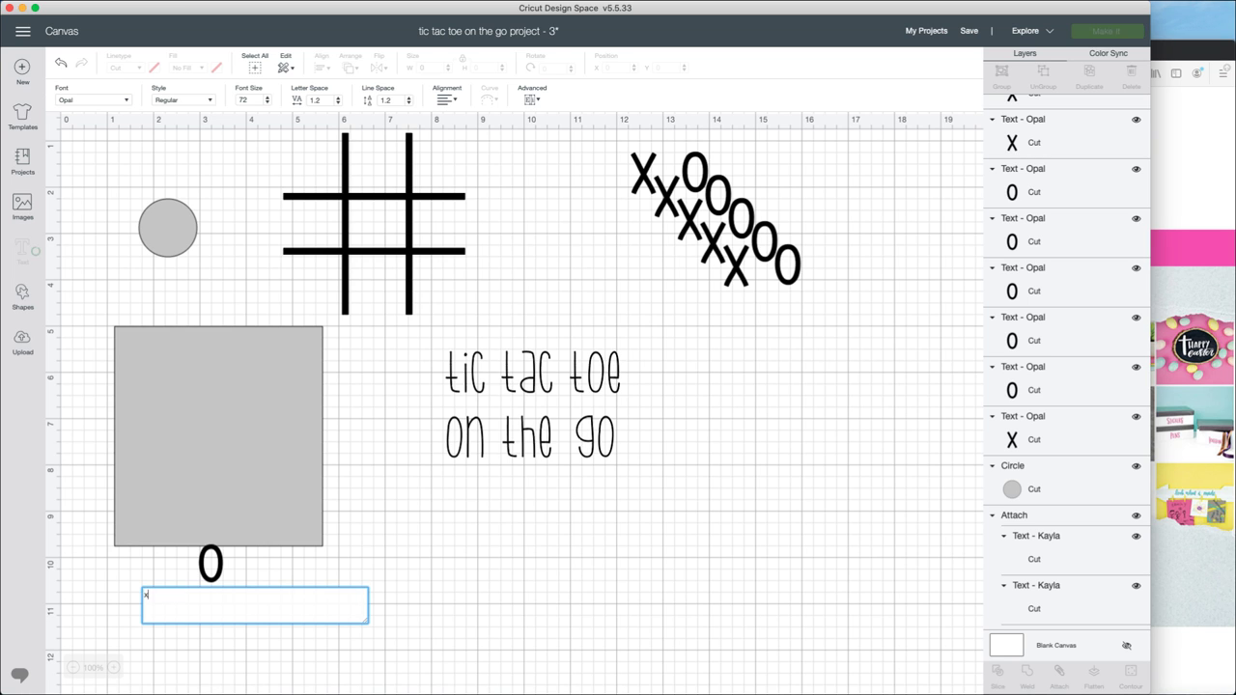
pyautogui.write('x')
pyautogui.press('Escape')
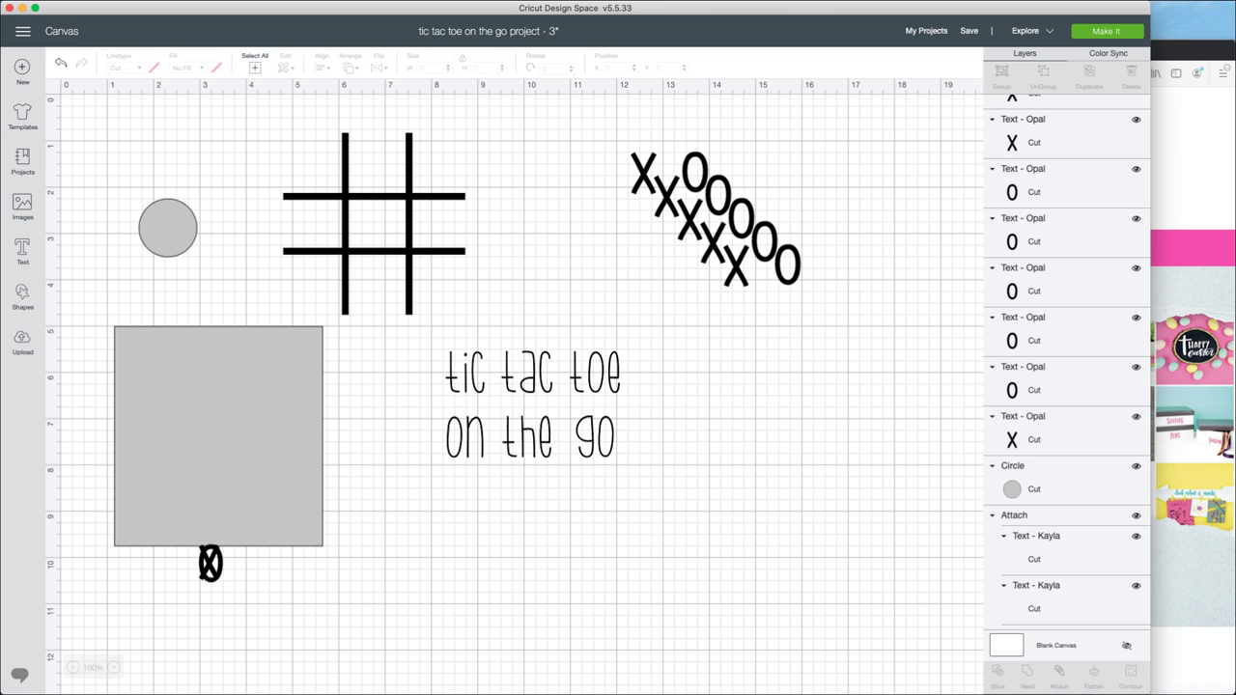
pyautogui.moveTo(242, 593); pyautogui.dragTo(744, 454)
pyautogui.press('Escape')
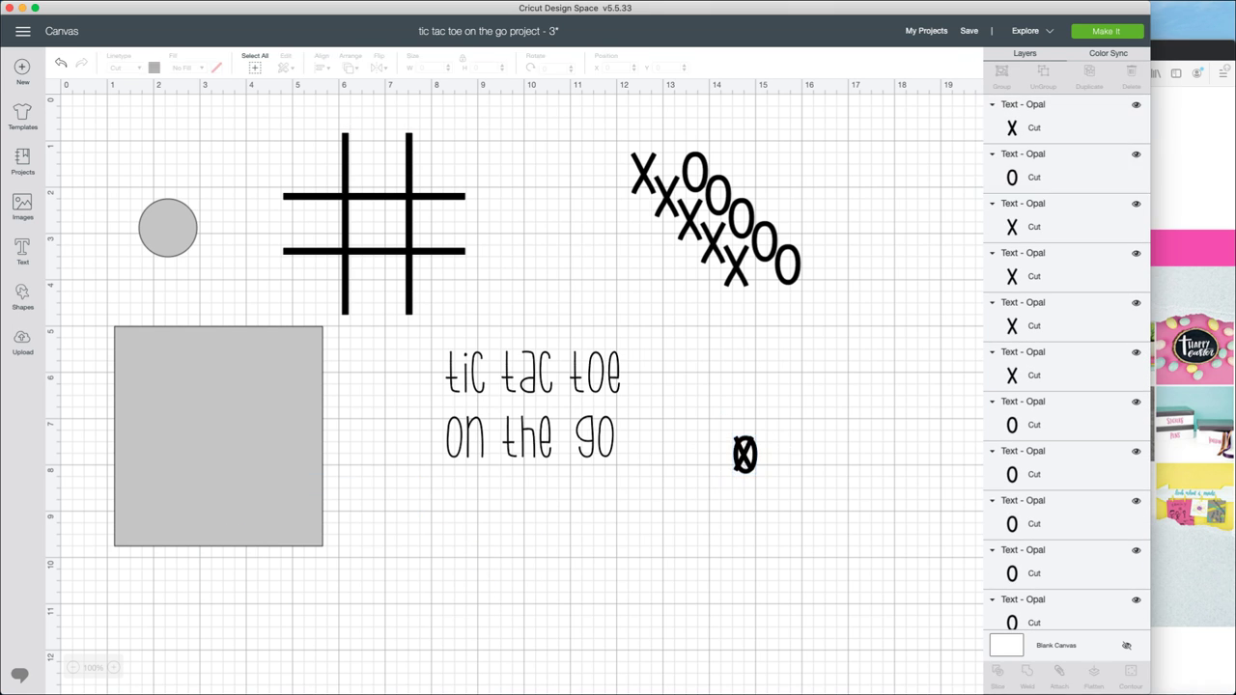
# Insert a circle shape and move it to the empty area below the "on the go" lettering
pyautogui.click(22, 294)
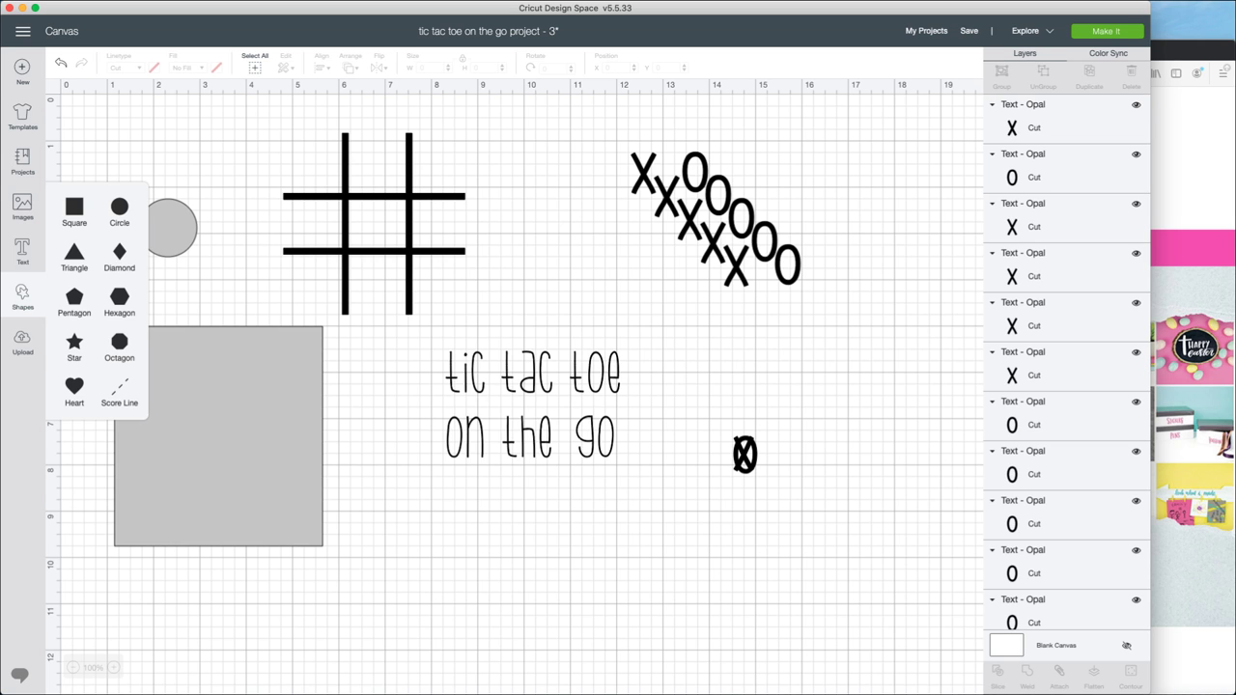
pyautogui.click(119, 206)
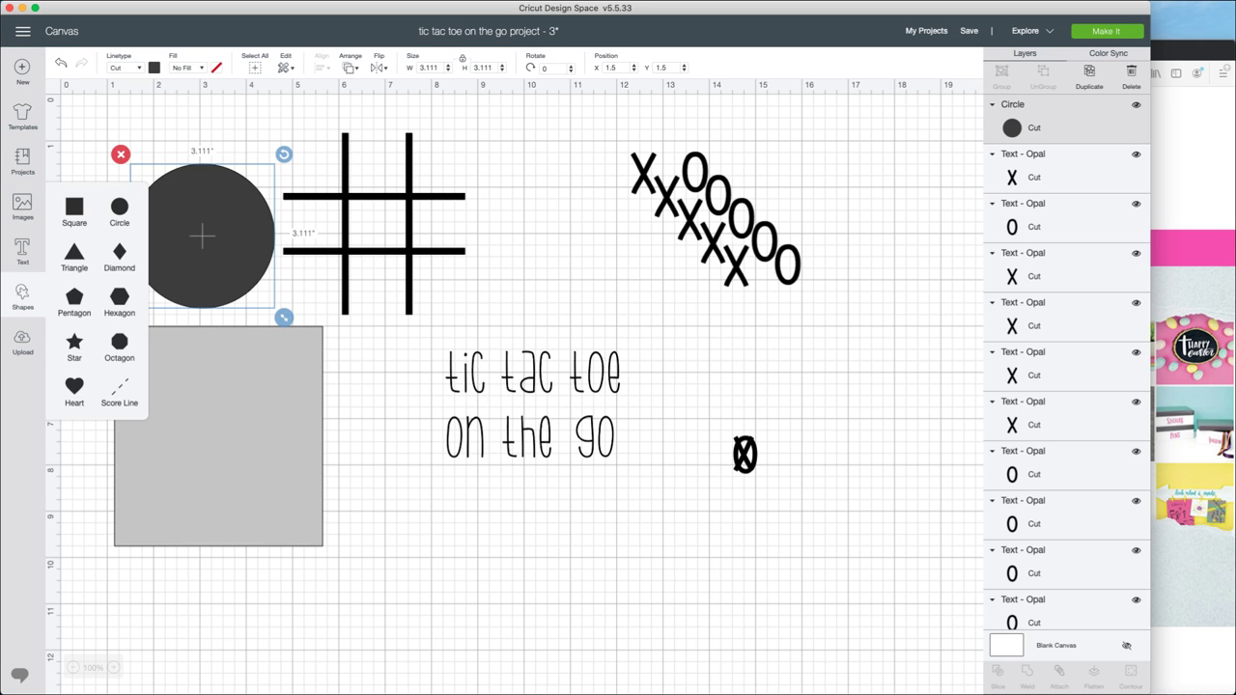
pyautogui.moveTo(289, 306); pyautogui.dragTo(676, 553)
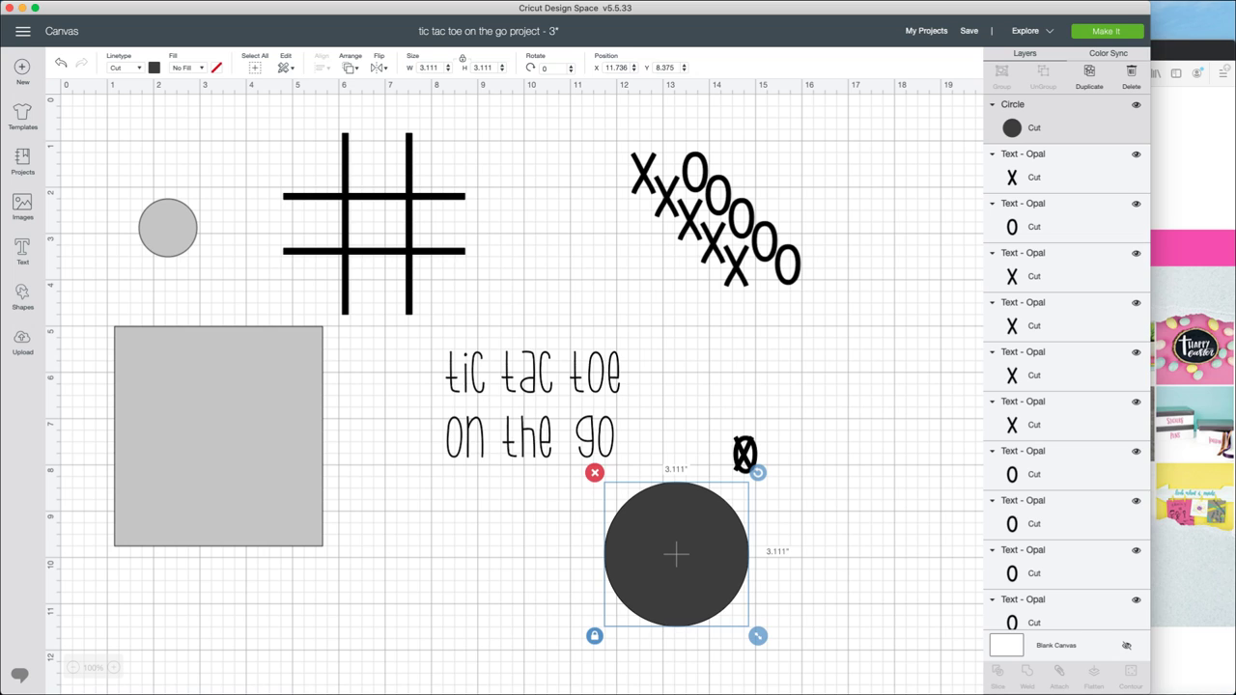
# Colour the new circle medium grey and set its width to 1.26 inches with proportions locked
pyautogui.click(154, 67)
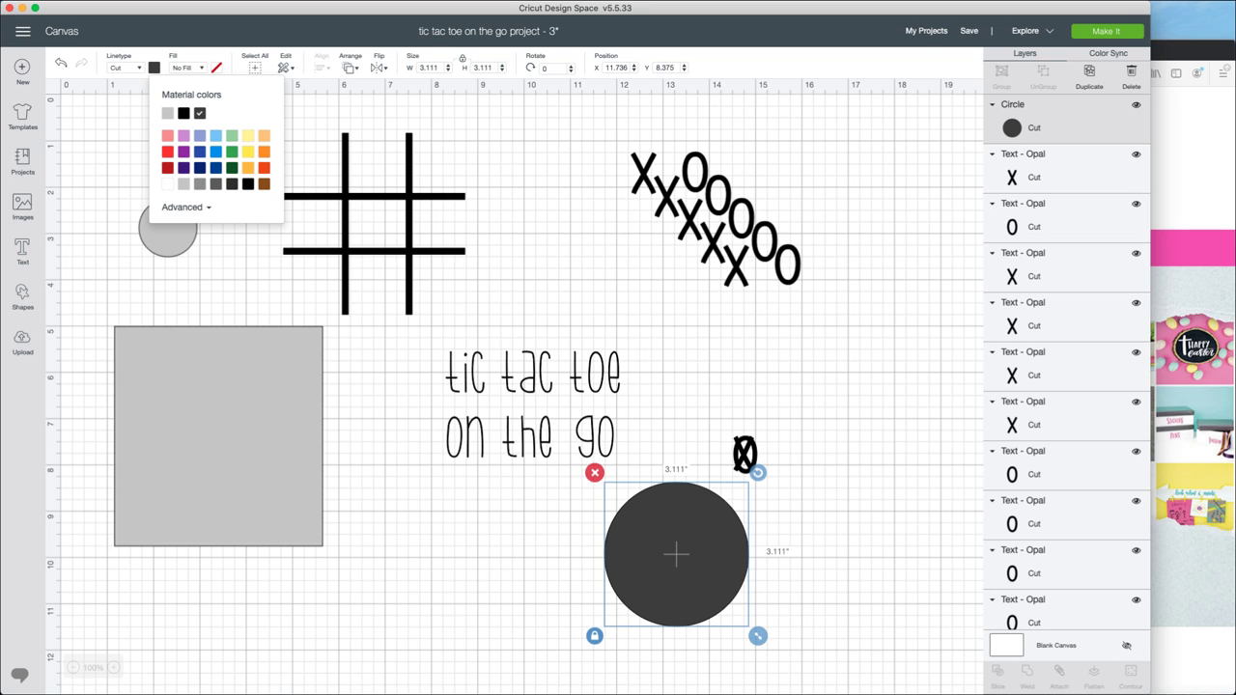
pyautogui.click(199, 183)
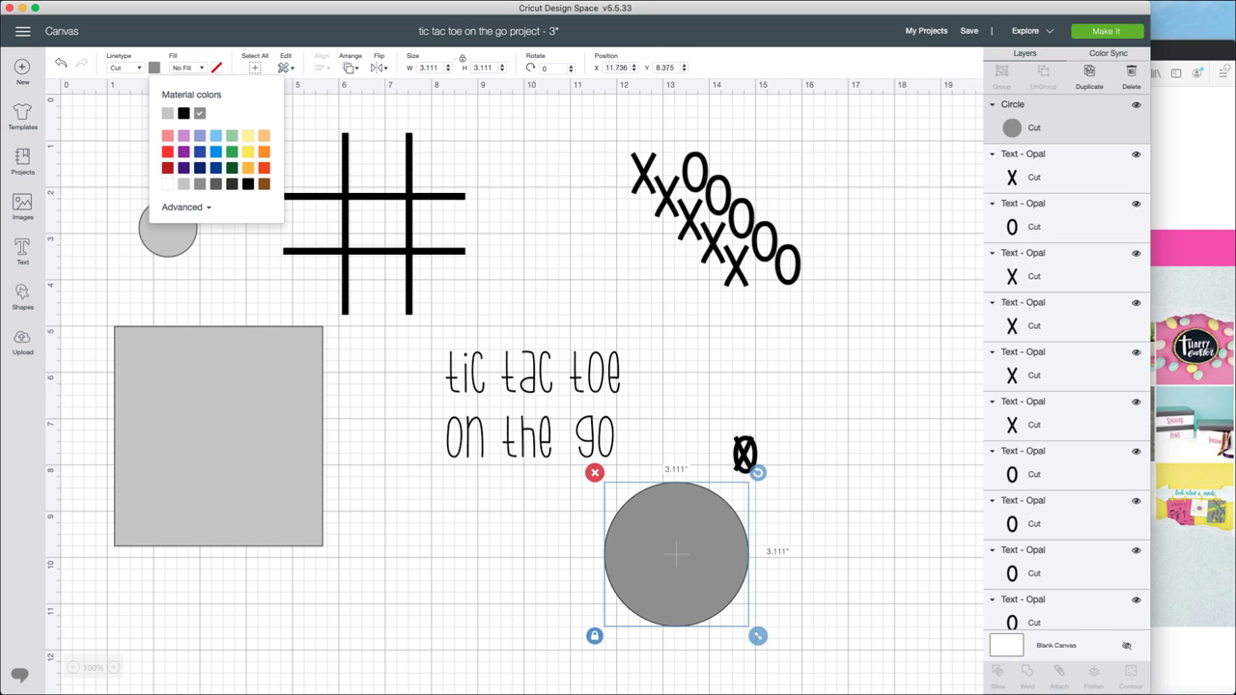
pyautogui.press('Escape')
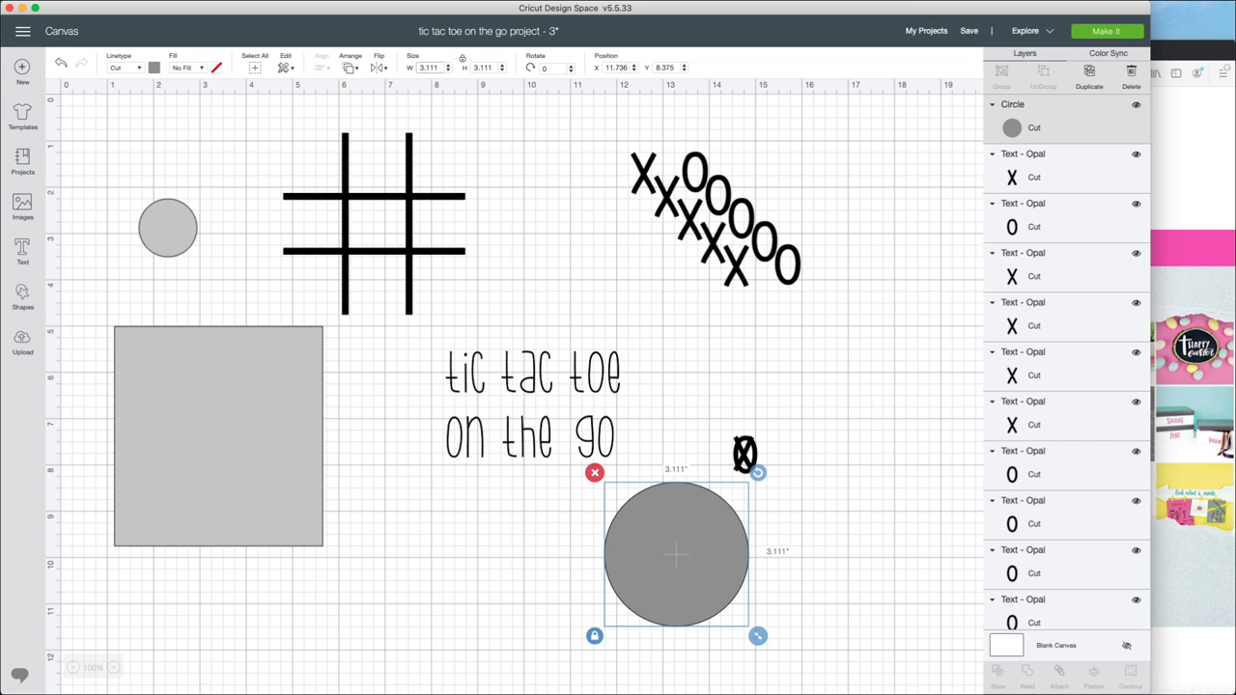
pyautogui.click(428, 68)
pyautogui.write('1.26')
pyautogui.press('Return')
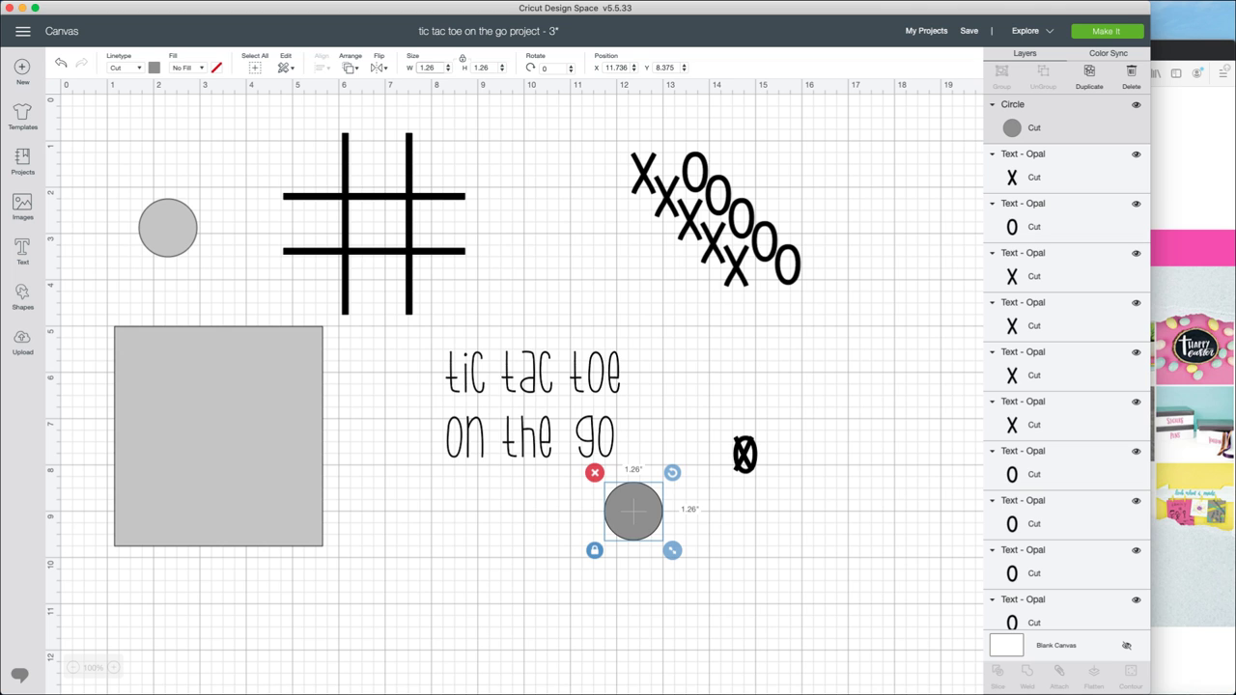
# Separate the new O from the X and place it over the grey circle in the open area beside the X
pyautogui.moveTo(633, 511); pyautogui.dragTo(823, 428)
pyautogui.moveTo(744, 454); pyautogui.dragTo(824, 524)
pyautogui.doubleClick(819, 426)
pyautogui.click(819, 426)
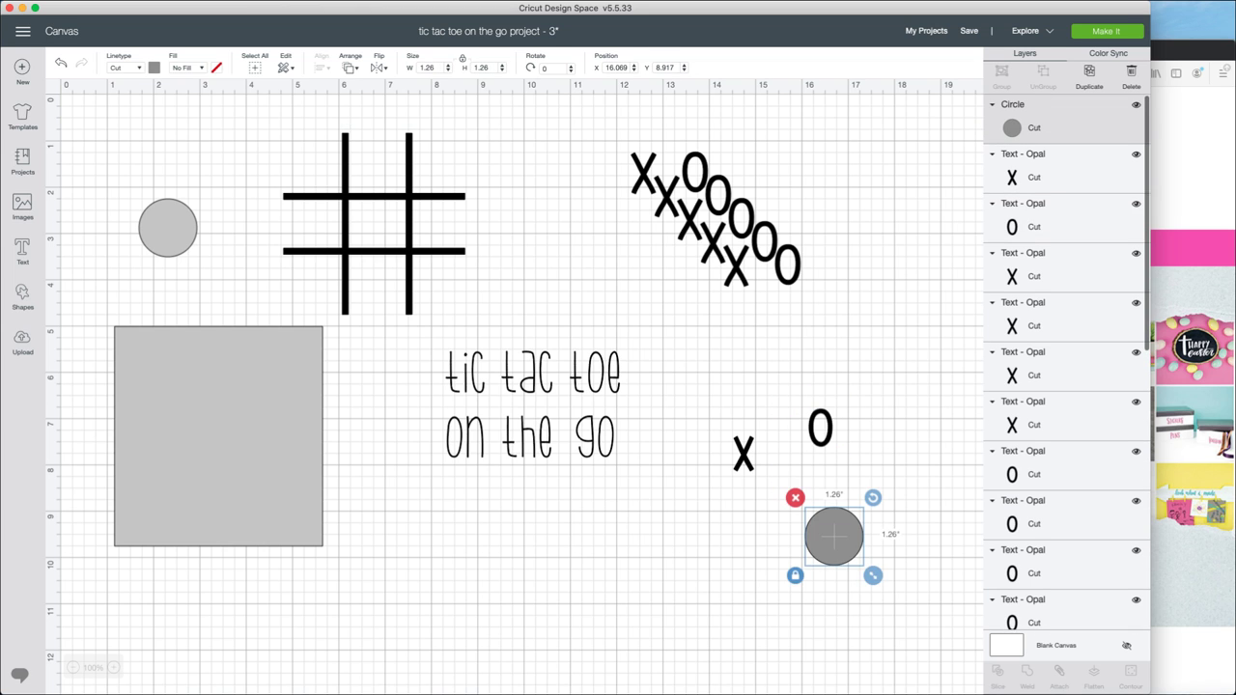
pyautogui.moveTo(817, 424); pyautogui.dragTo(825, 507)
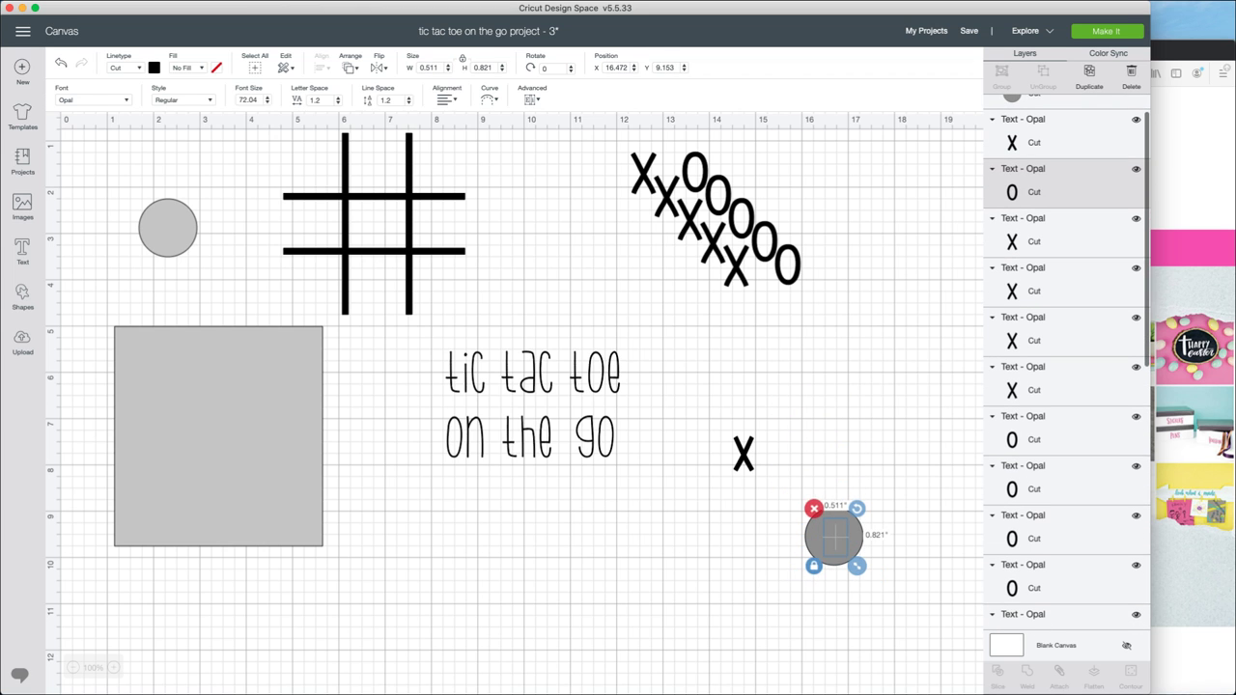
pyautogui.press('Escape')
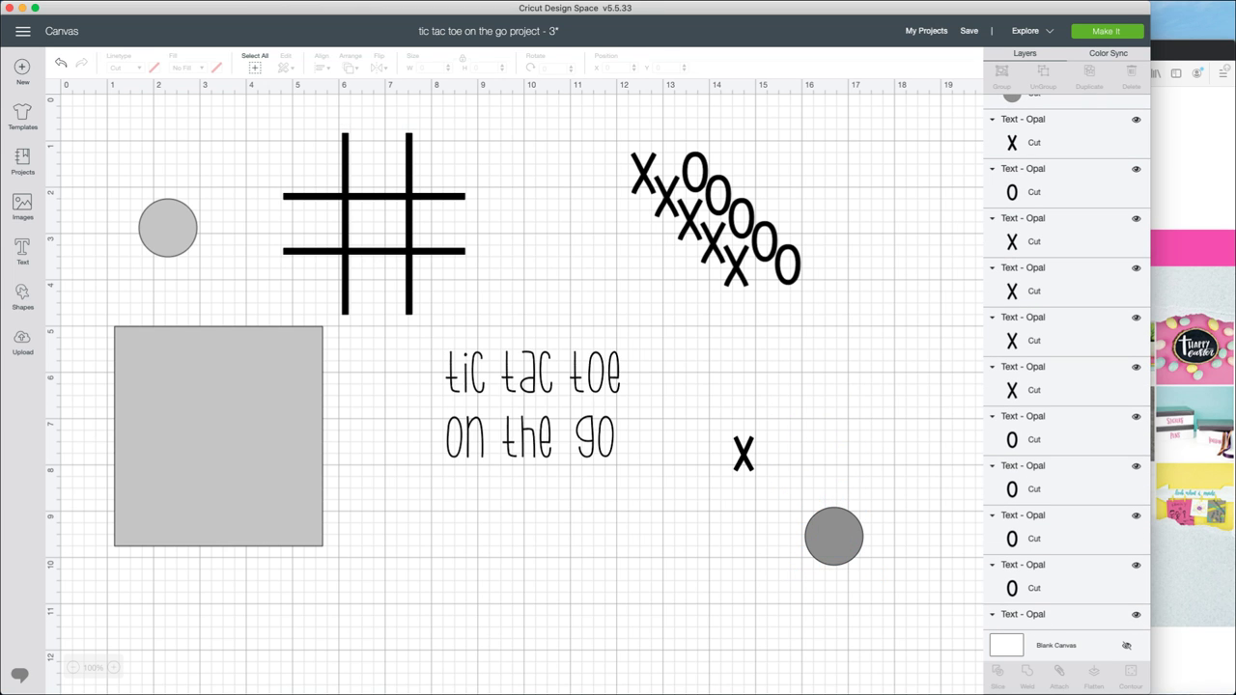
# Move the grey circle up into the open area beside the X and place the separate O over it
pyautogui.click(833, 536)
pyautogui.moveTo(833, 535); pyautogui.dragTo(841, 444)
pyautogui.click(840, 497)
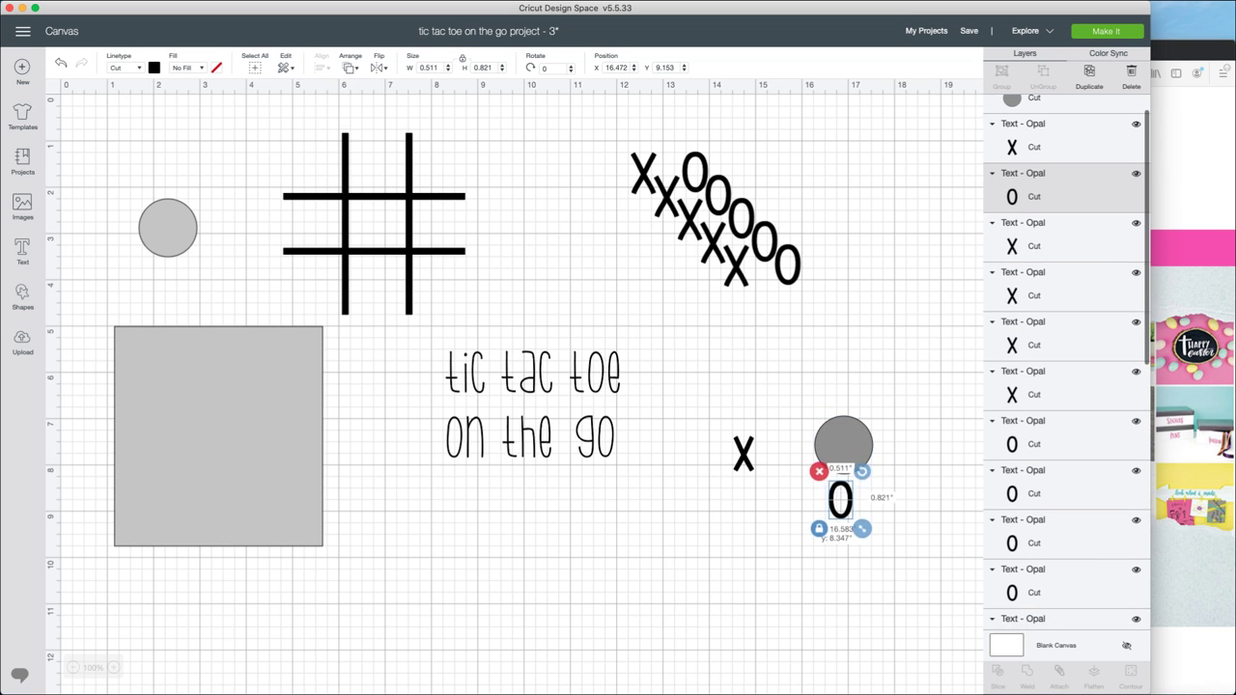
pyautogui.moveTo(840, 498); pyautogui.dragTo(843, 450)
pyautogui.doubleClick(843, 450)
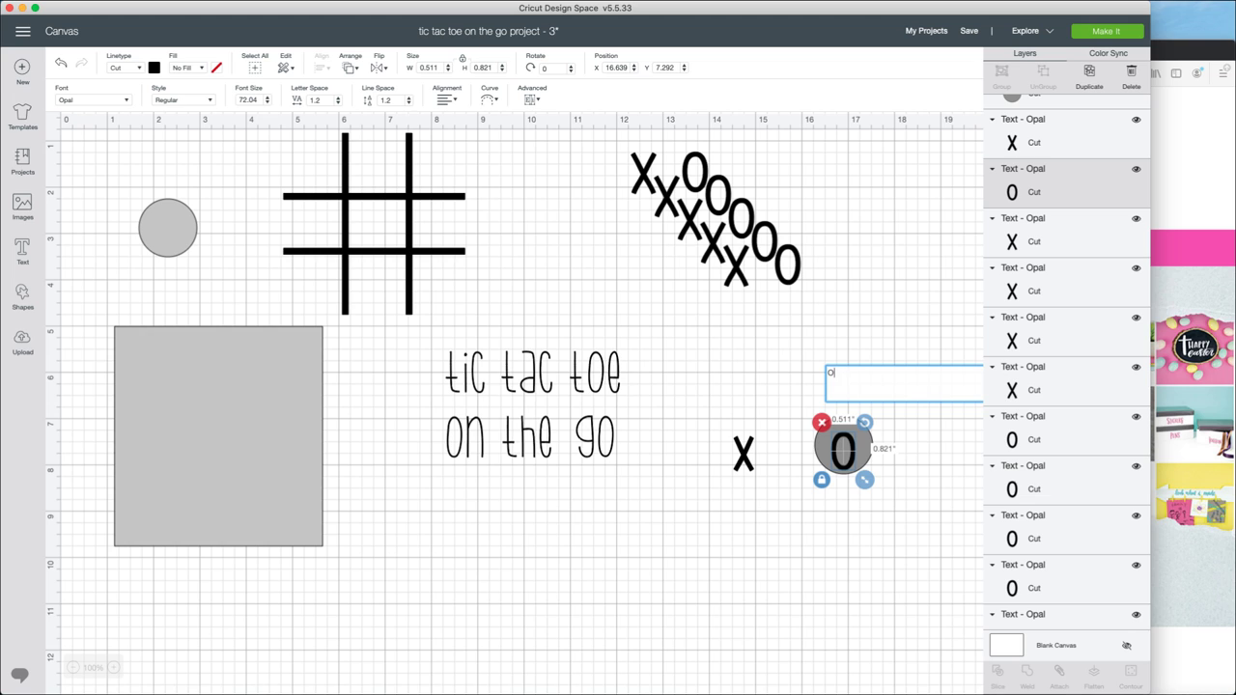
# Bring the O in front of the grey circle, enlarge it to about 0.59 by 0.95 inches and centre it
pyautogui.click(350, 67)
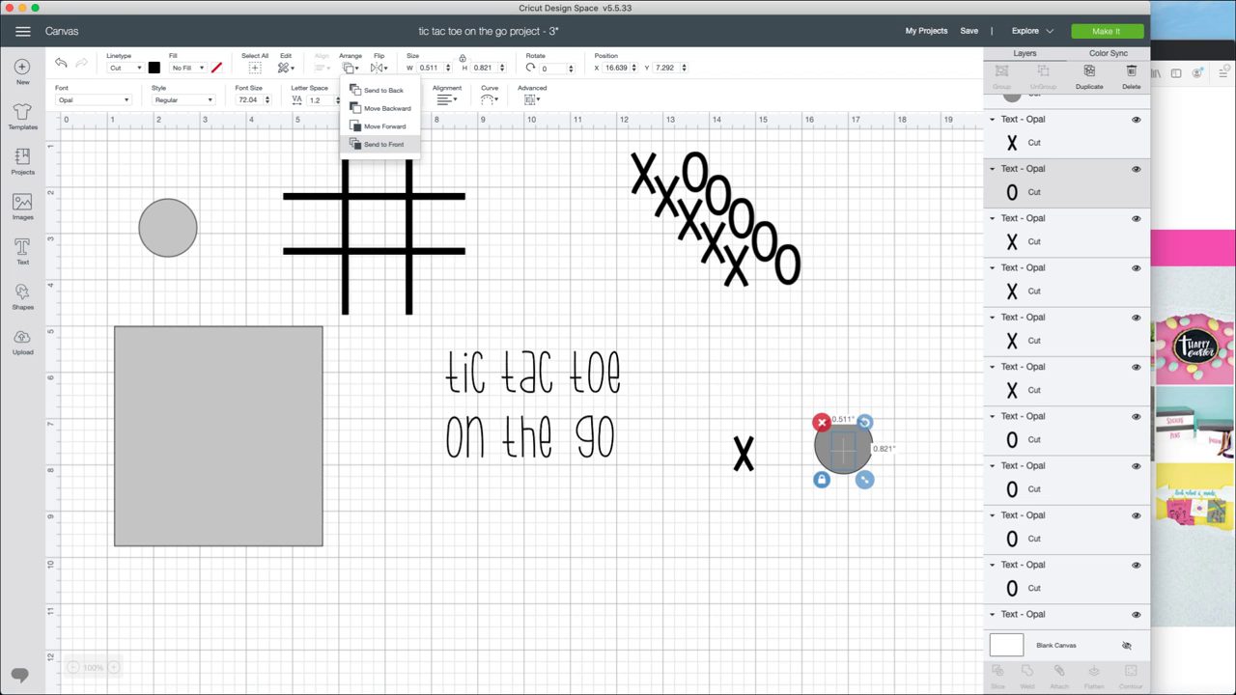
pyautogui.click(383, 144)
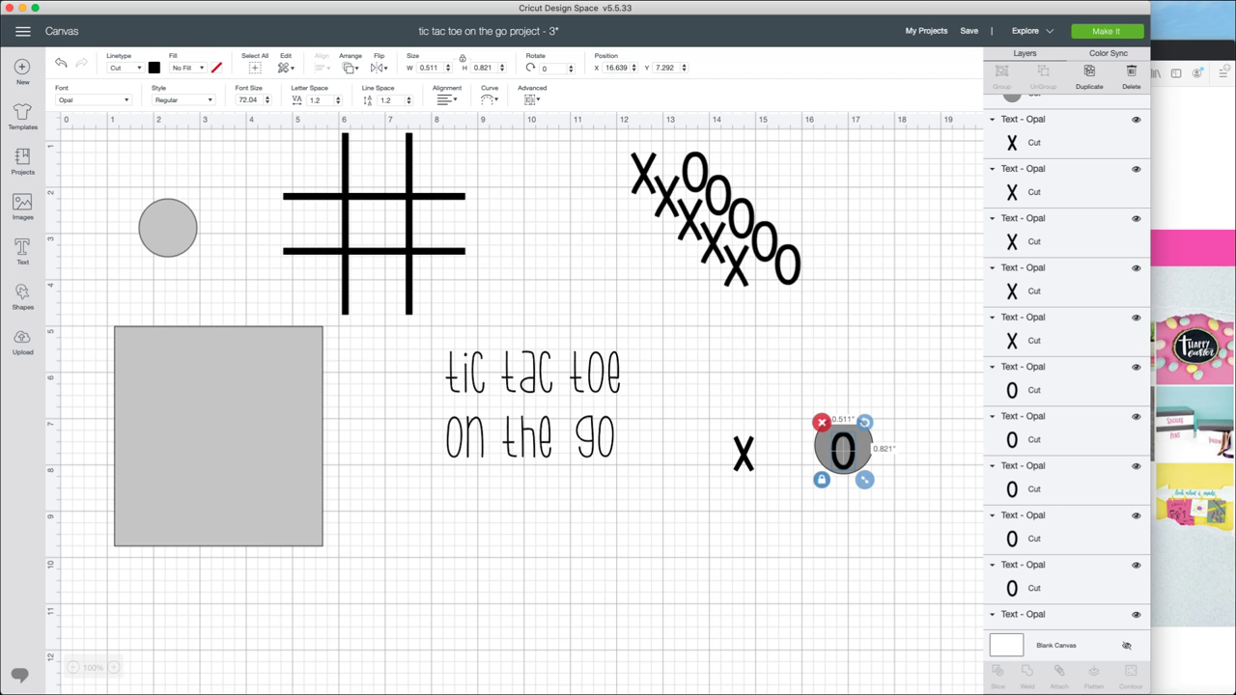
pyautogui.moveTo(843, 449)
pyautogui.mouseDown()
pyautogui.moveTo(865, 476)
pyautogui.moveTo(843, 444)
pyautogui.mouseUp()
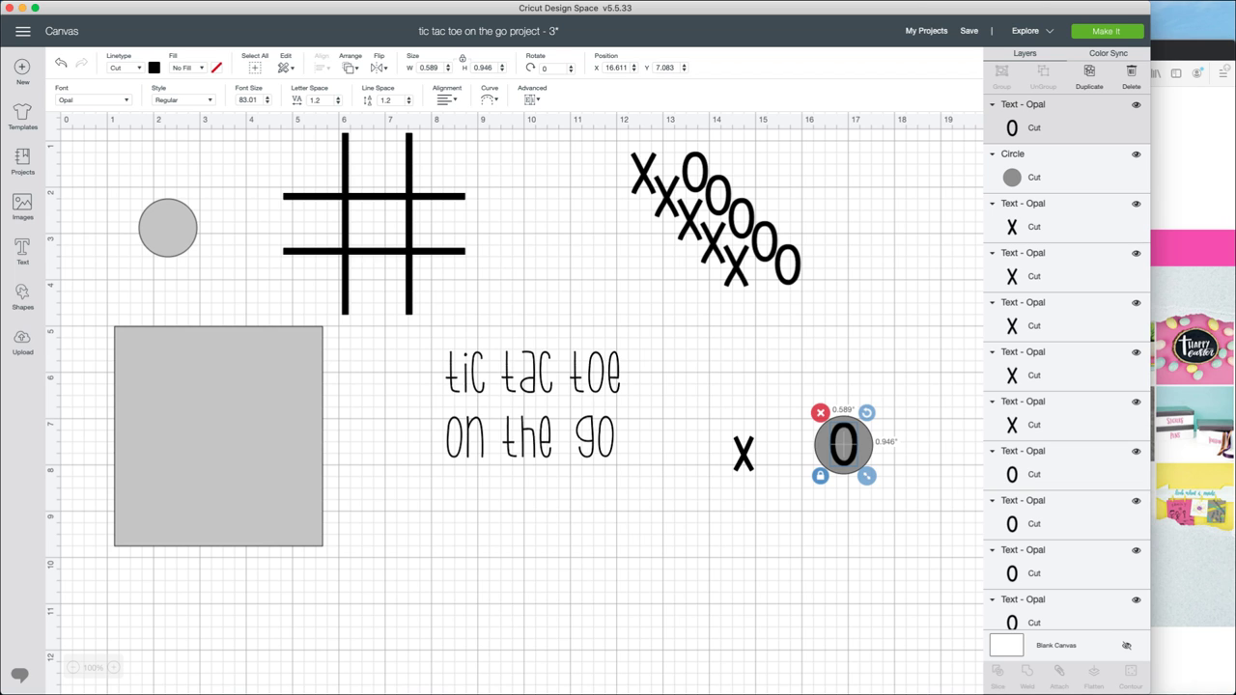
pyautogui.press('Escape')
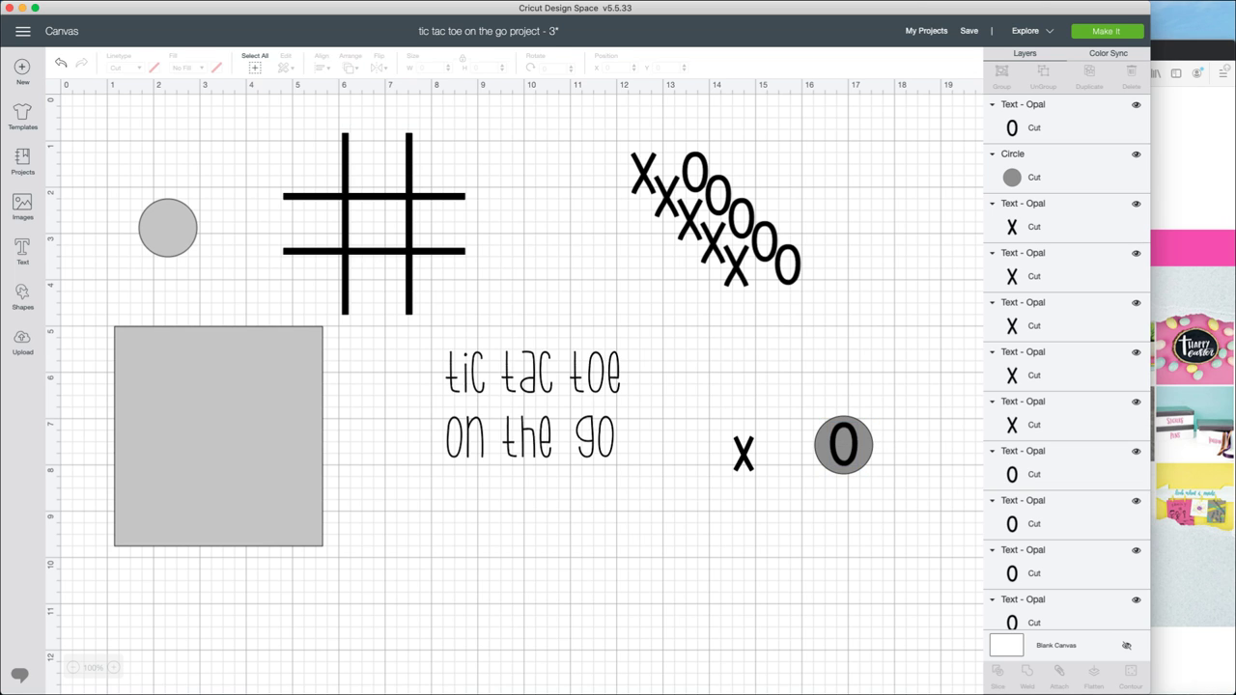
# Move the O off the circle to the empty area below, and place the X on the circle in front of it
pyautogui.click(844, 444)
pyautogui.moveTo(843, 444); pyautogui.dragTo(649, 510)
pyautogui.press('Escape')
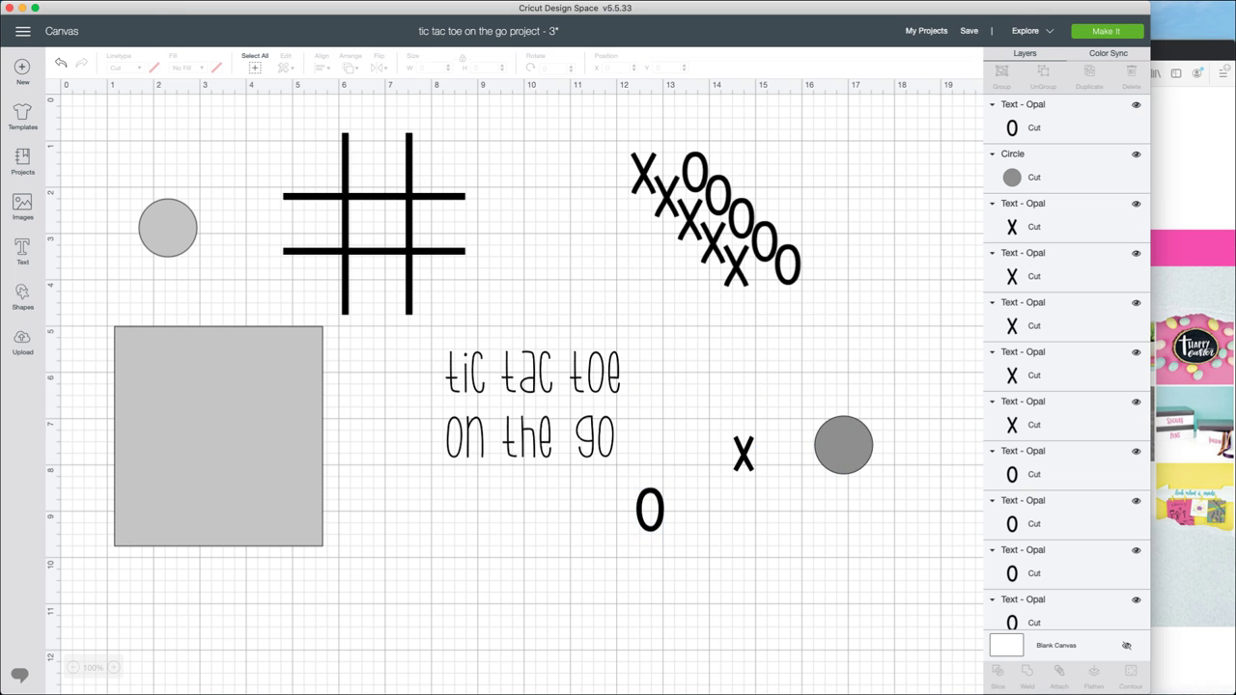
pyautogui.click(742, 454)
pyautogui.moveTo(742, 454); pyautogui.dragTo(841, 444)
pyautogui.click(350, 67)
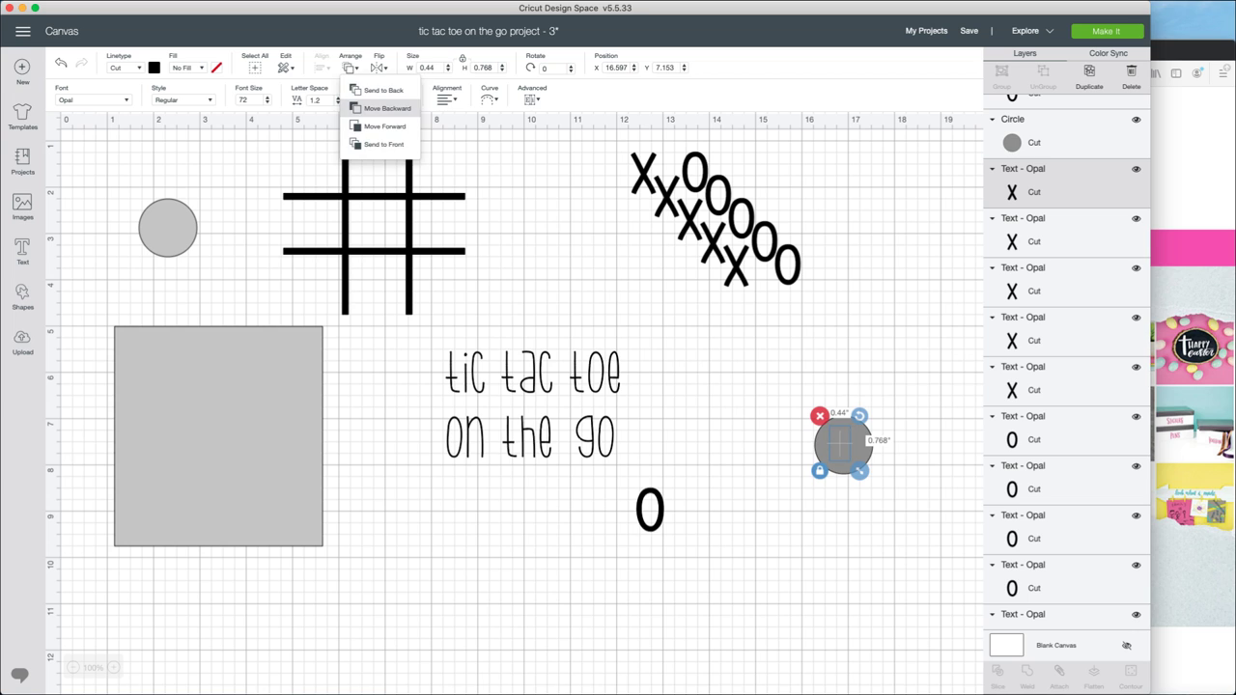
pyautogui.click(380, 145)
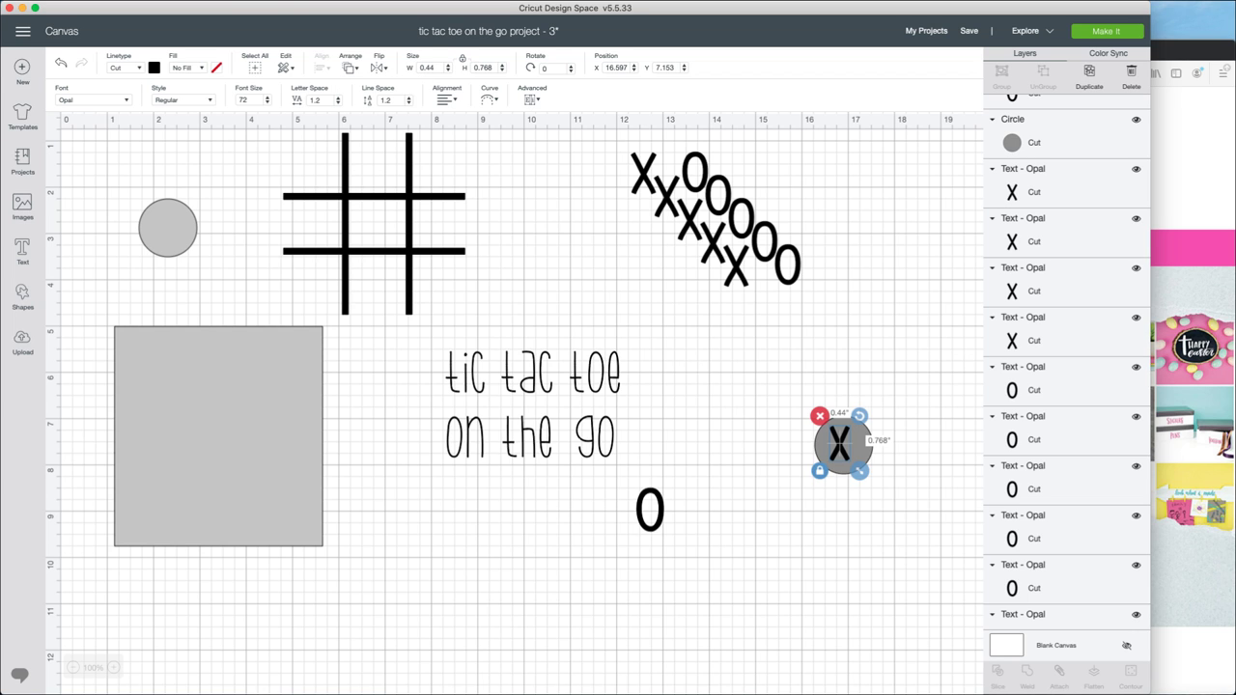
# Enlarge the X to about 0.53 by 0.92 inches and centre it on the grey circle
pyautogui.moveTo(859, 471); pyautogui.dragTo(843, 444)
pyautogui.press('Escape')
pyautogui.click(843, 444)
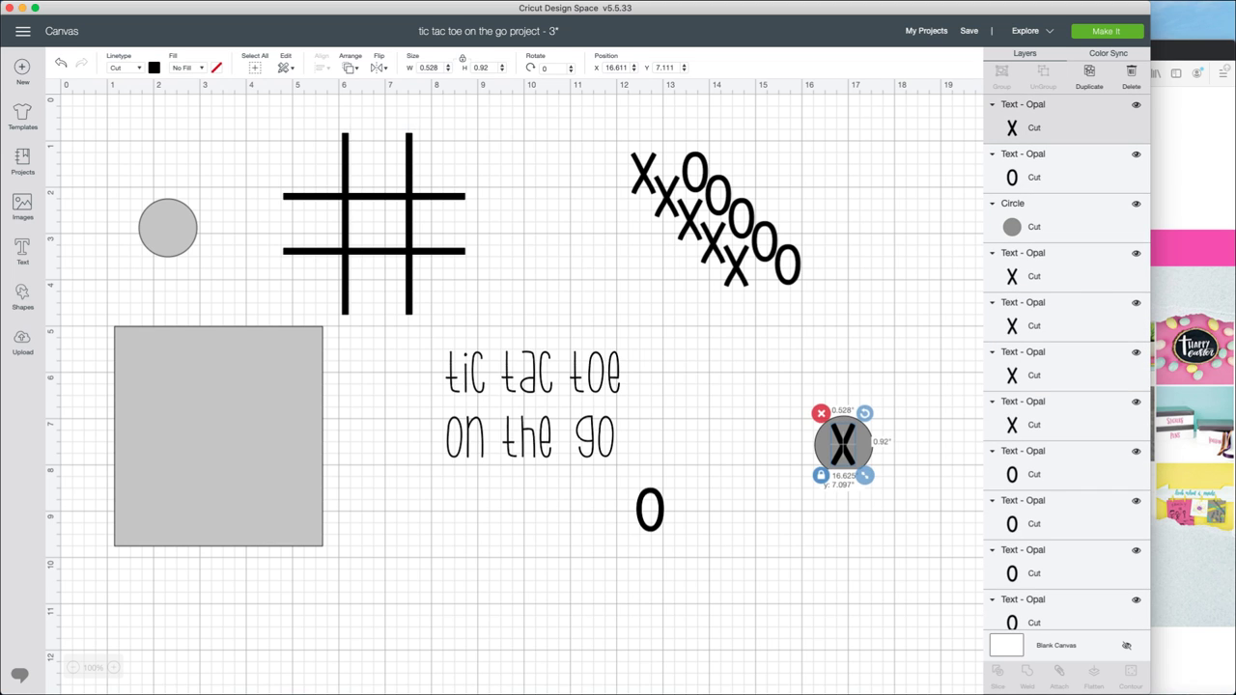
pyautogui.press('Delete')
pyautogui.press('super+z')
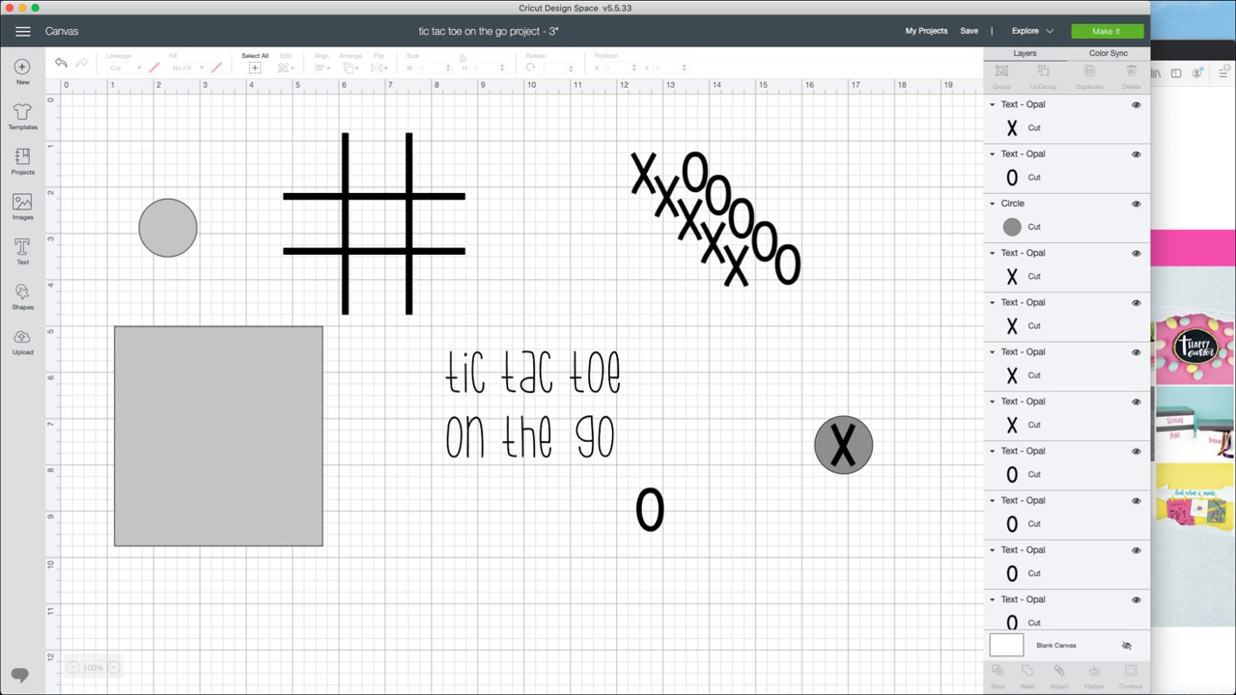
# Move the X off the circle to sit beside the O, and delete the medium grey circle
pyautogui.moveTo(843, 444); pyautogui.dragTo(706, 509)
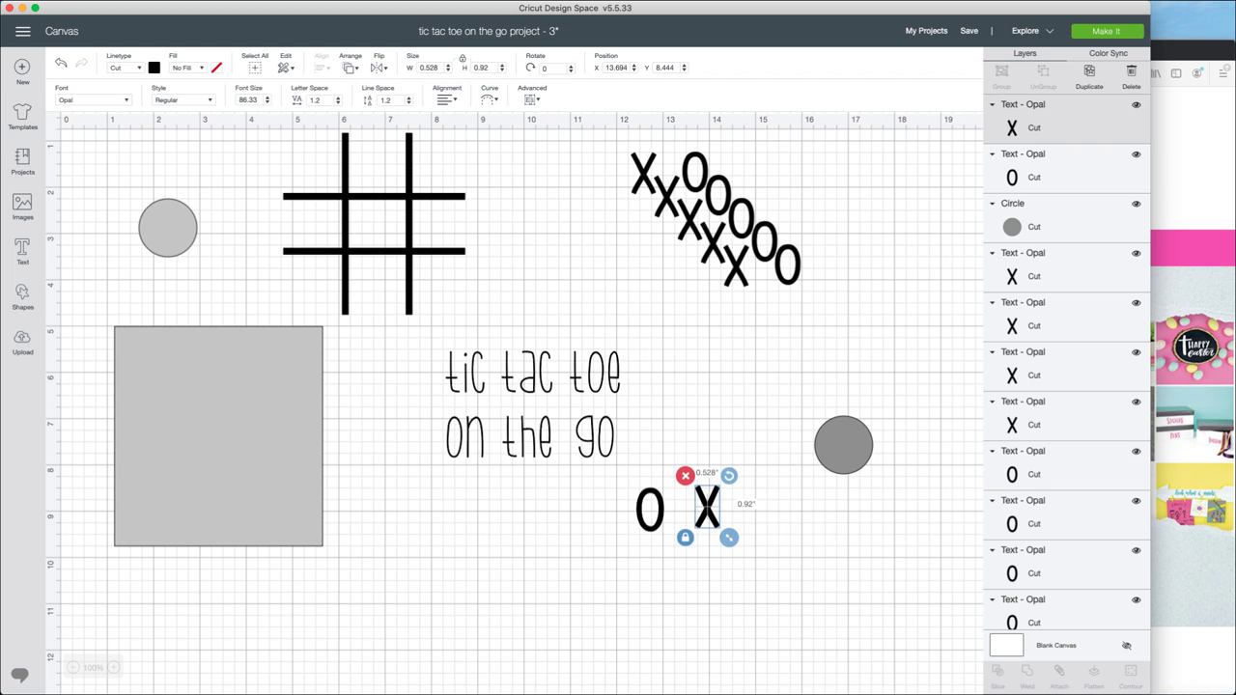
pyautogui.click(842, 444)
pyautogui.press('Delete')
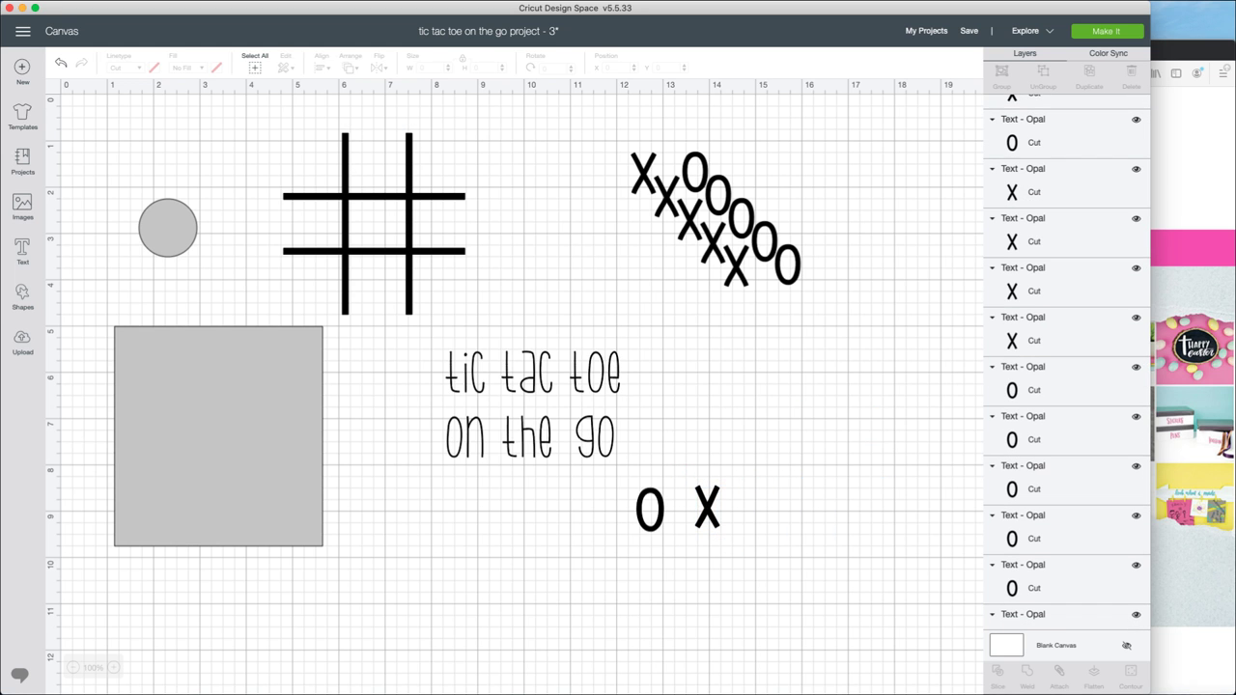
# Move the resized X and O up into the open area beside the "on the go" lettering
pyautogui.moveTo(706, 506); pyautogui.dragTo(803, 422)
pyautogui.moveTo(648, 509); pyautogui.dragTo(748, 439)
pyautogui.press('Escape')
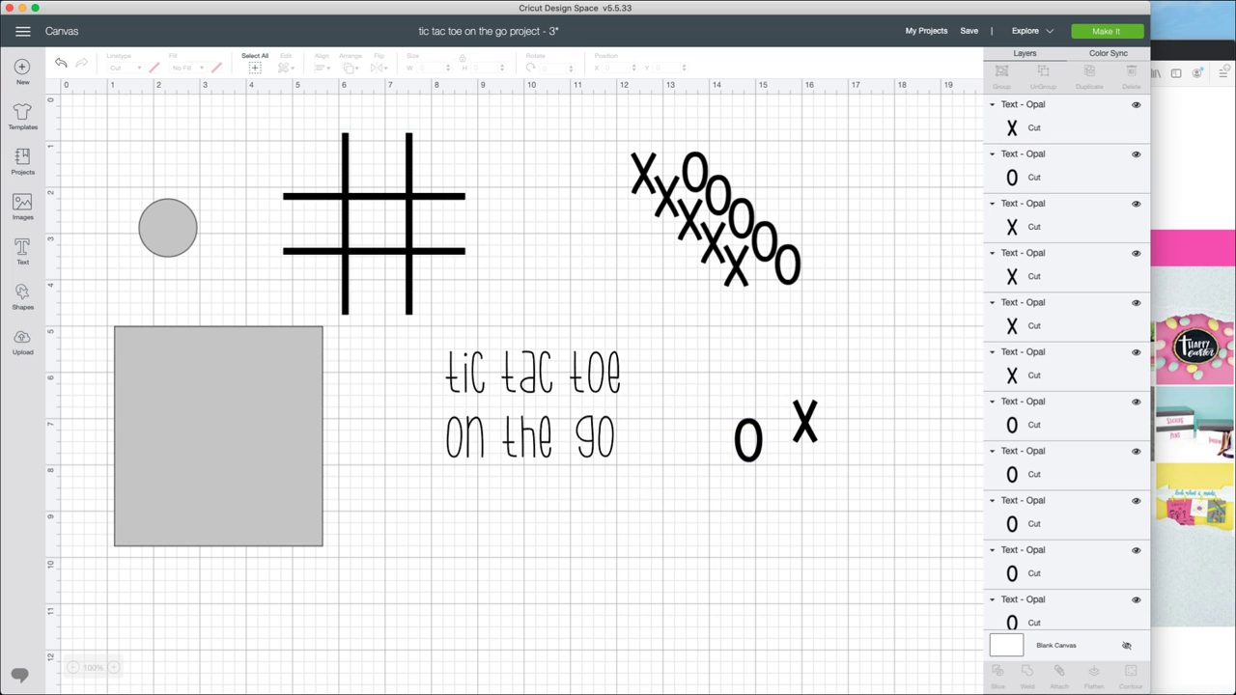
# Duplicate the resized X four times to make a set of five
pyautogui.click(804, 422)
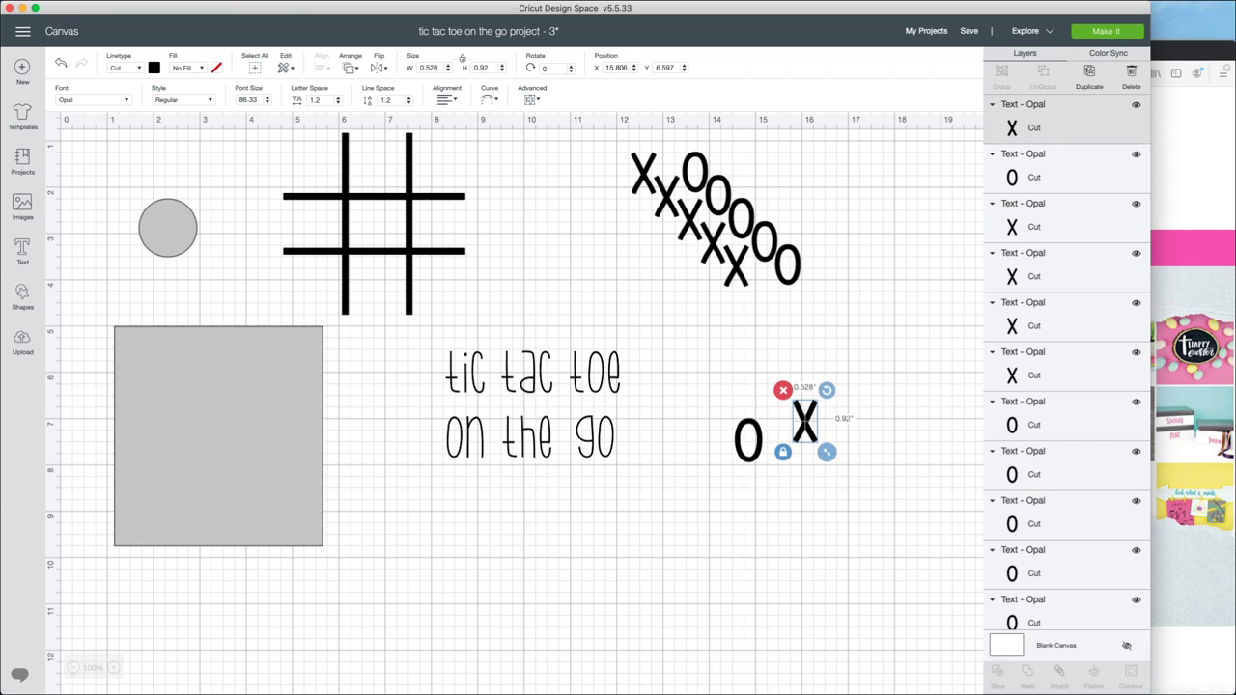
pyautogui.press('super+d')
pyautogui.press('super+d')
pyautogui.press('super+d')
pyautogui.press('super+d')
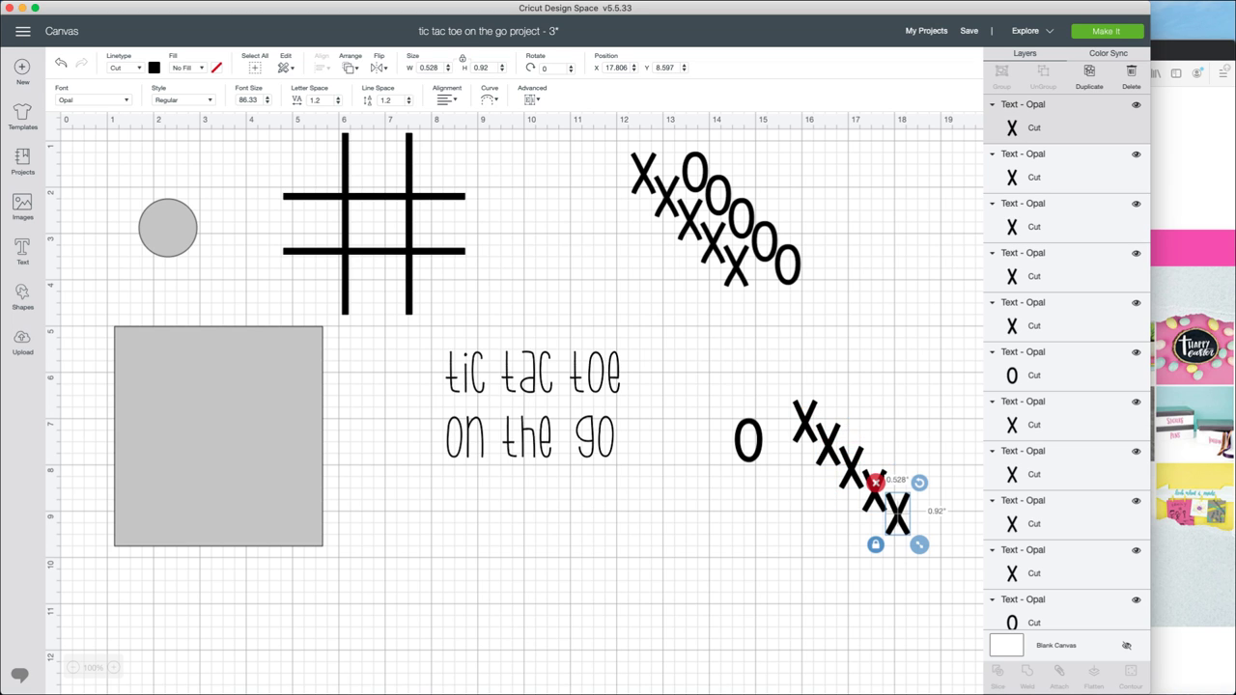
# Duplicate the resized O four times to make a set of five
pyautogui.click(748, 440)
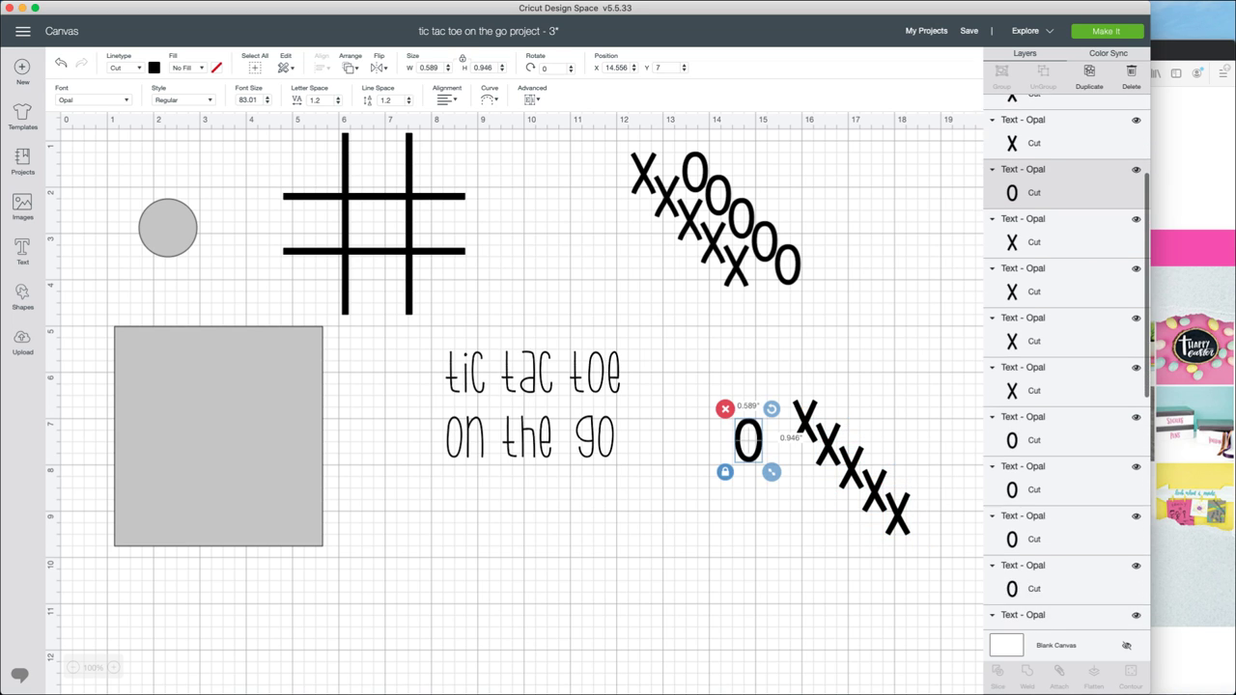
pyautogui.press('super+d')
pyautogui.press('super+d')
pyautogui.press('super+d')
pyautogui.press('super+d')
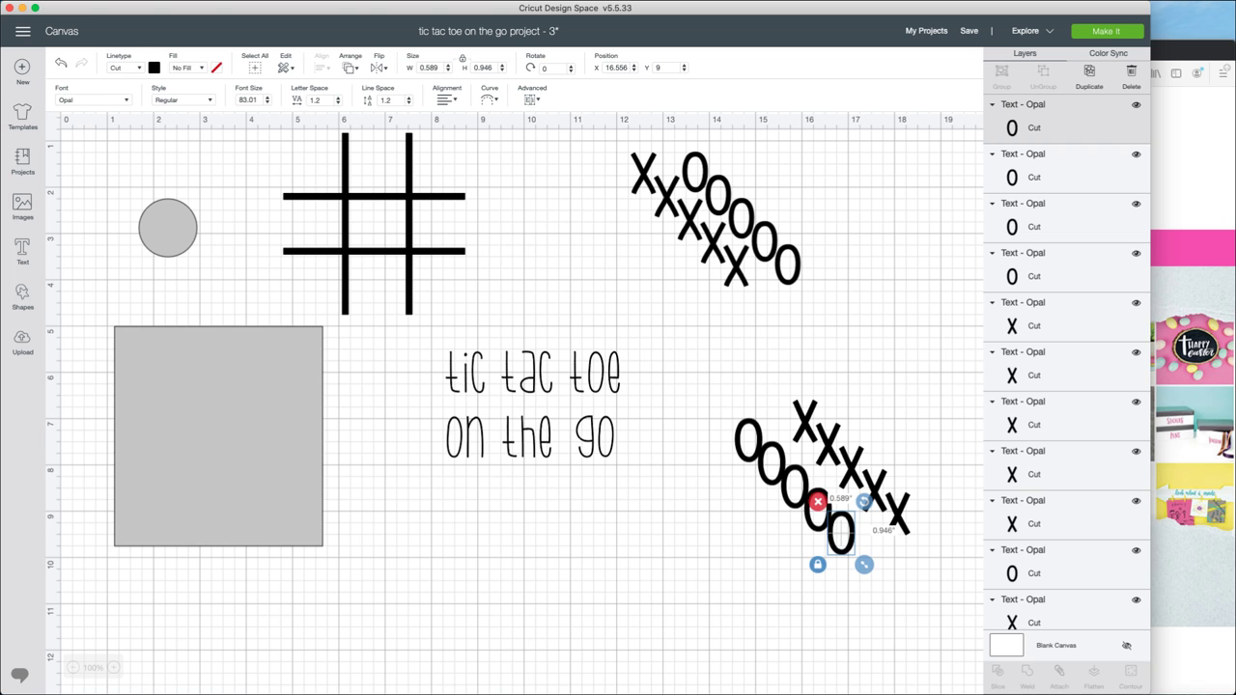
# Select all the new X and O letters beside the "on the go" lettering and delete them
pyautogui.press('Escape')
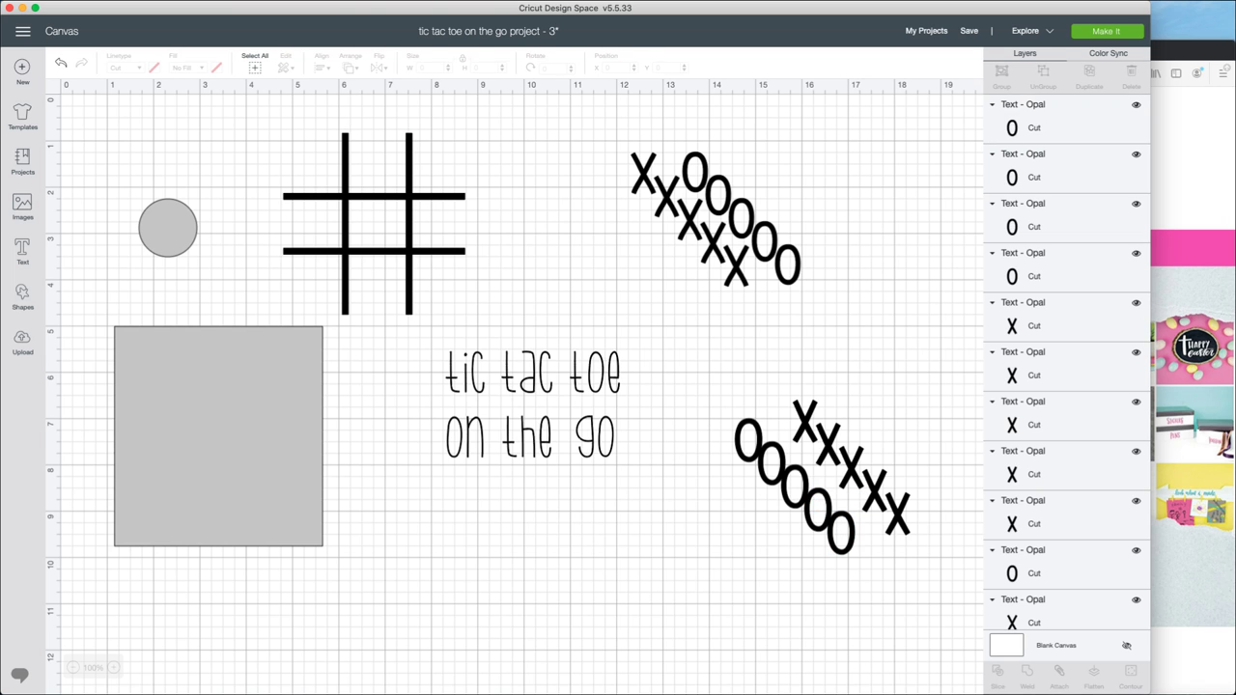
pyautogui.moveTo(695, 399); pyautogui.dragTo(907, 550)
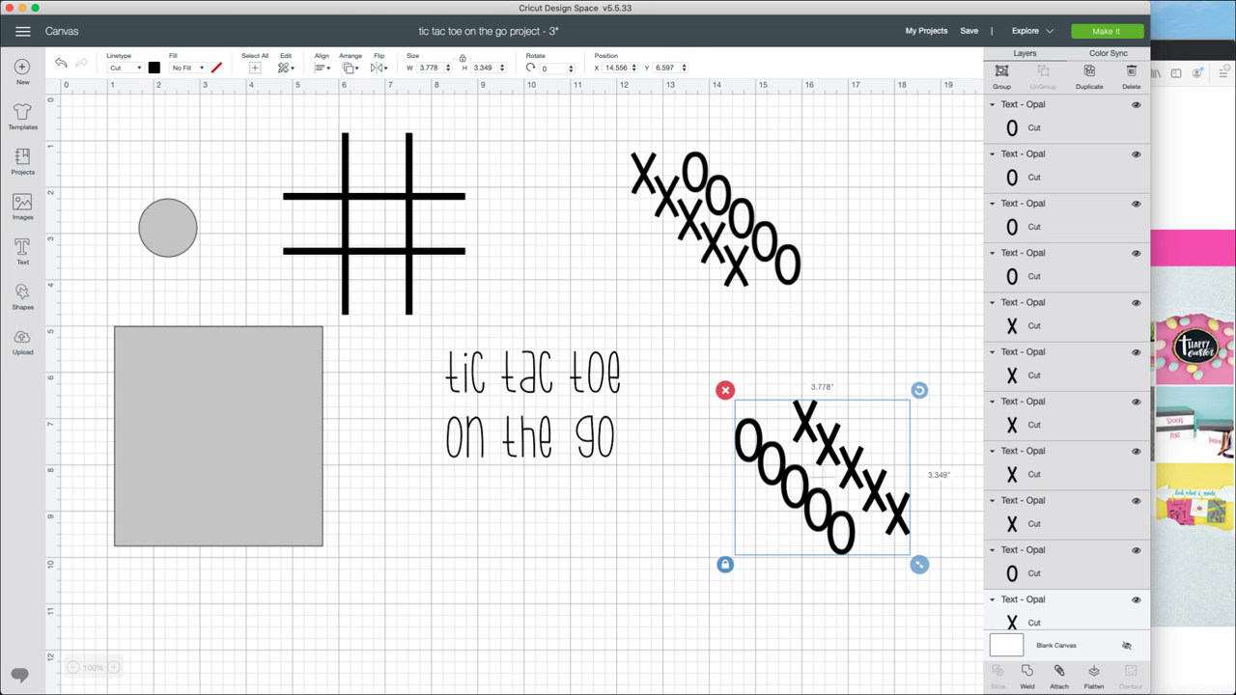
pyautogui.click(725, 390)
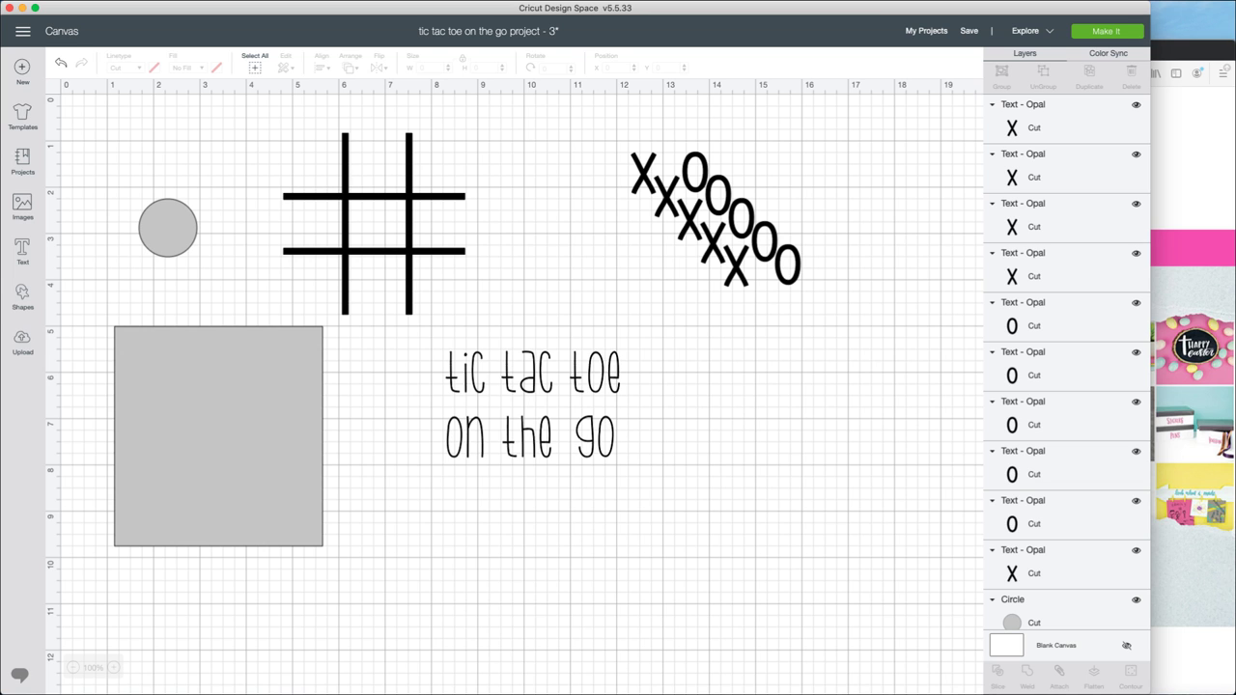
# Select the original set of X and O letters and shift it about 1 inch right and slightly up
pyautogui.moveTo(582, 129); pyautogui.dragTo(825, 318)
pyautogui.moveTo(761, 261); pyautogui.dragTo(786, 268)
pyautogui.moveTo(597, 155); pyautogui.dragTo(780, 266)
pyautogui.moveTo(714, 217); pyautogui.dragTo(759, 201)
pyautogui.click(849, 367)
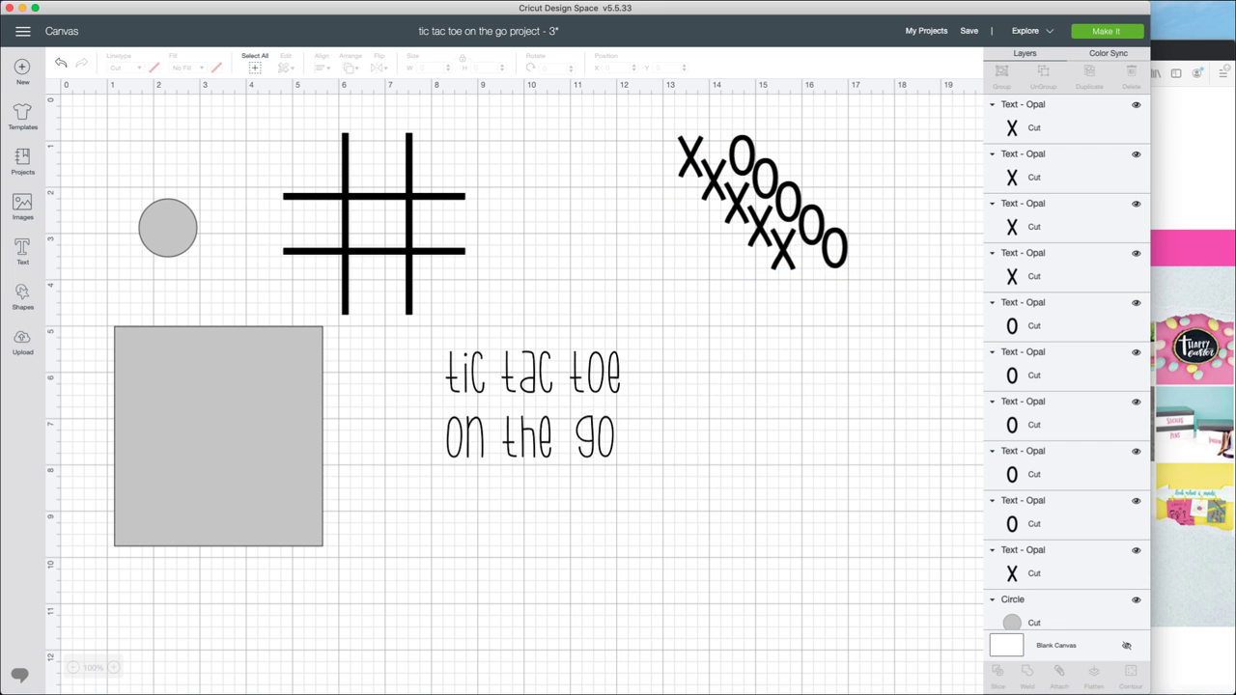
# Move the large grey square about 1 inch right, closer to the "tic tac toe on the go" lettering
pyautogui.click(532, 406)
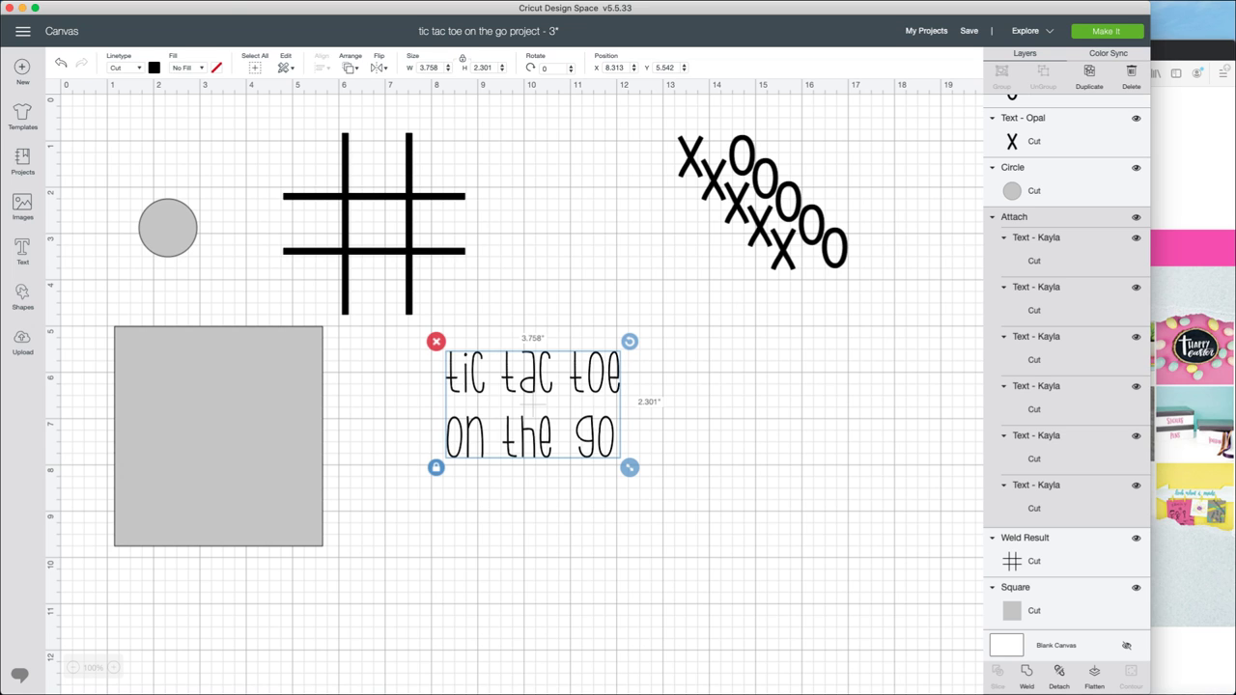
pyautogui.moveTo(218, 434); pyautogui.dragTo(261, 442)
pyautogui.click(168, 232)
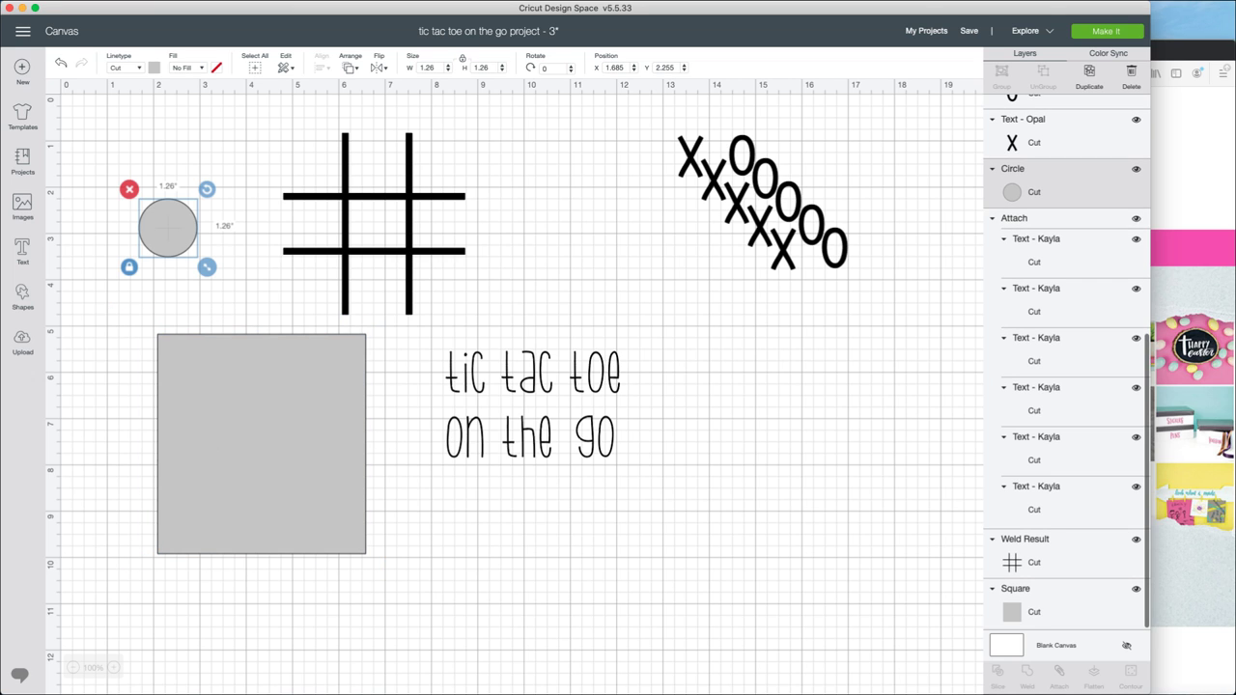
# Toggle the proportion lock of the large grey square off and on
pyautogui.click(262, 442)
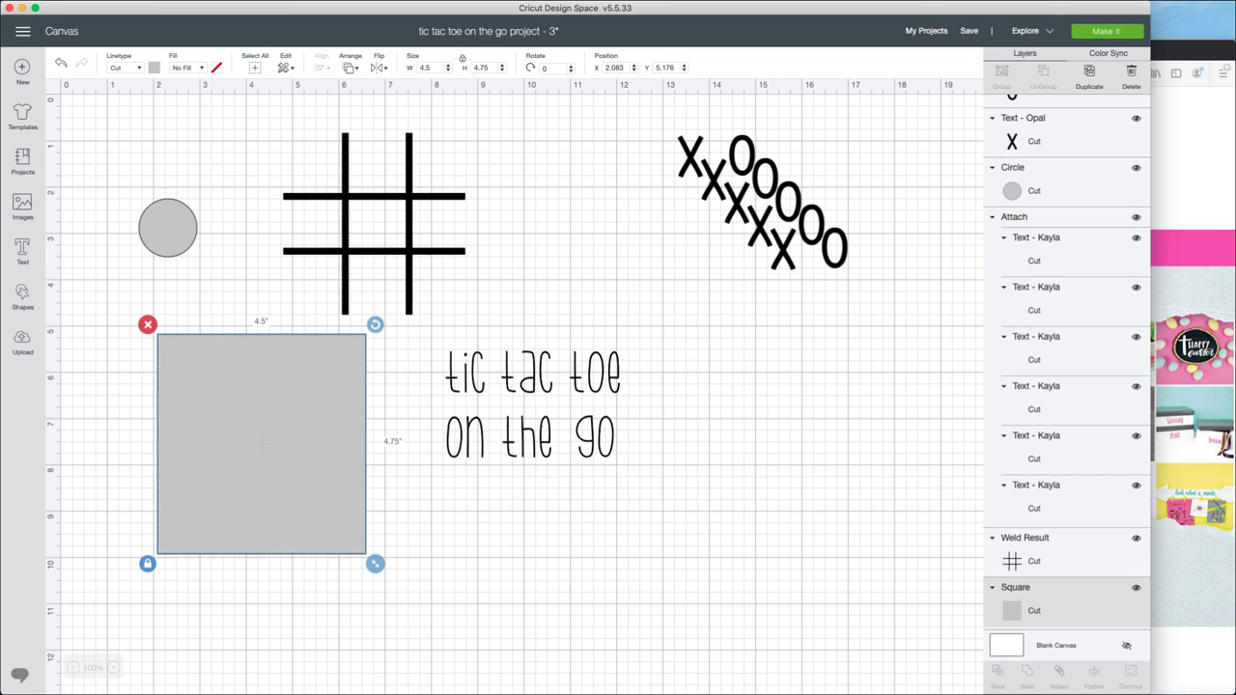
pyautogui.click(147, 562)
pyautogui.click(146, 562)
pyautogui.click(147, 563)
pyautogui.click(147, 562)
pyautogui.click(147, 563)
pyautogui.click(147, 563)
# Start a new text object and choose the Kayla font from the system fonts, searching for "kay"
pyautogui.click(22, 251)
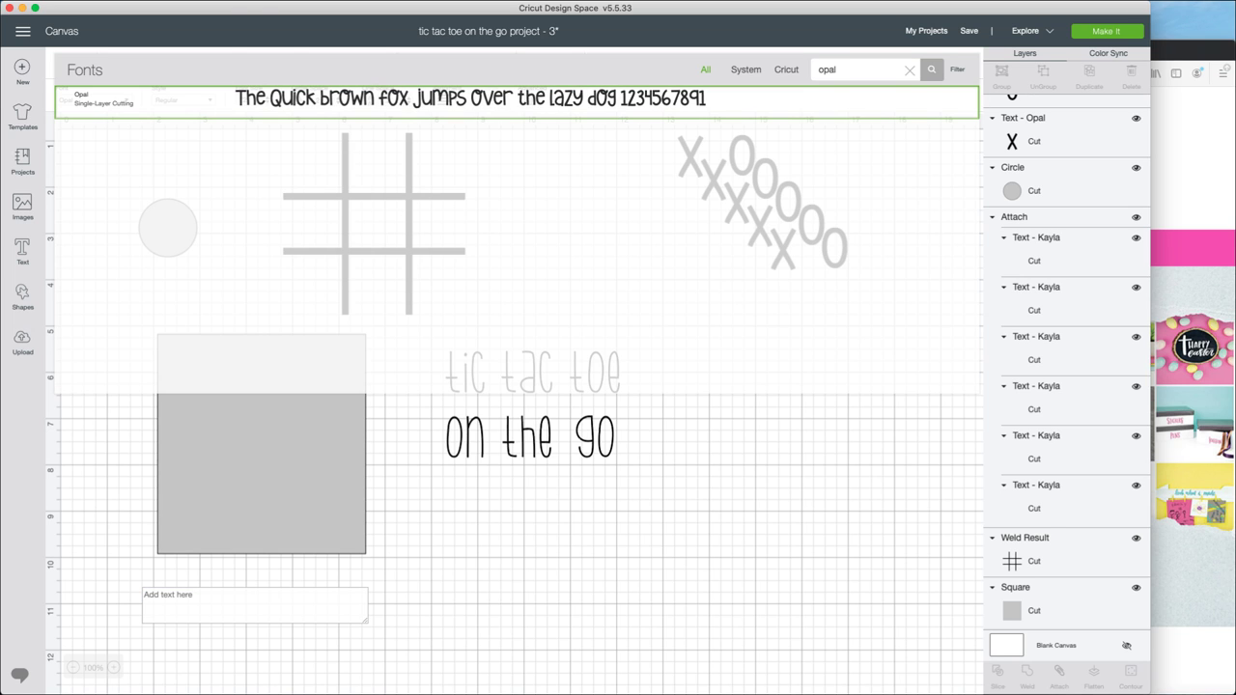
pyautogui.click(744, 70)
pyautogui.click(908, 70)
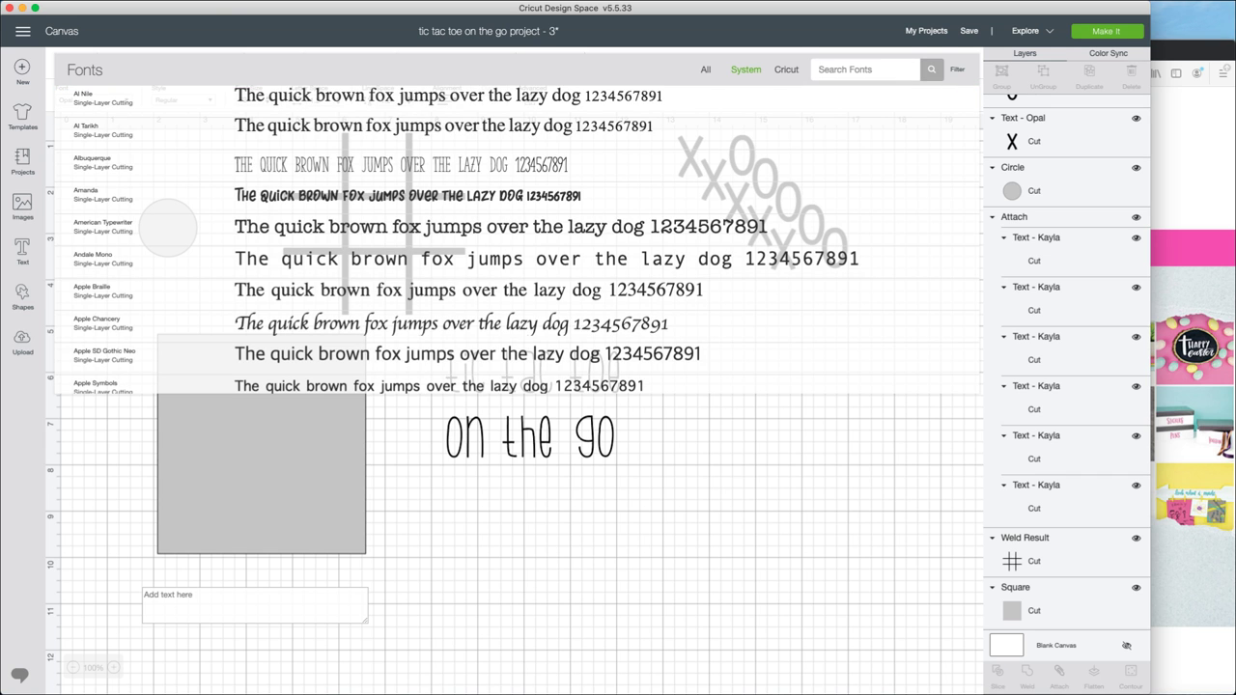
pyautogui.write('kay')
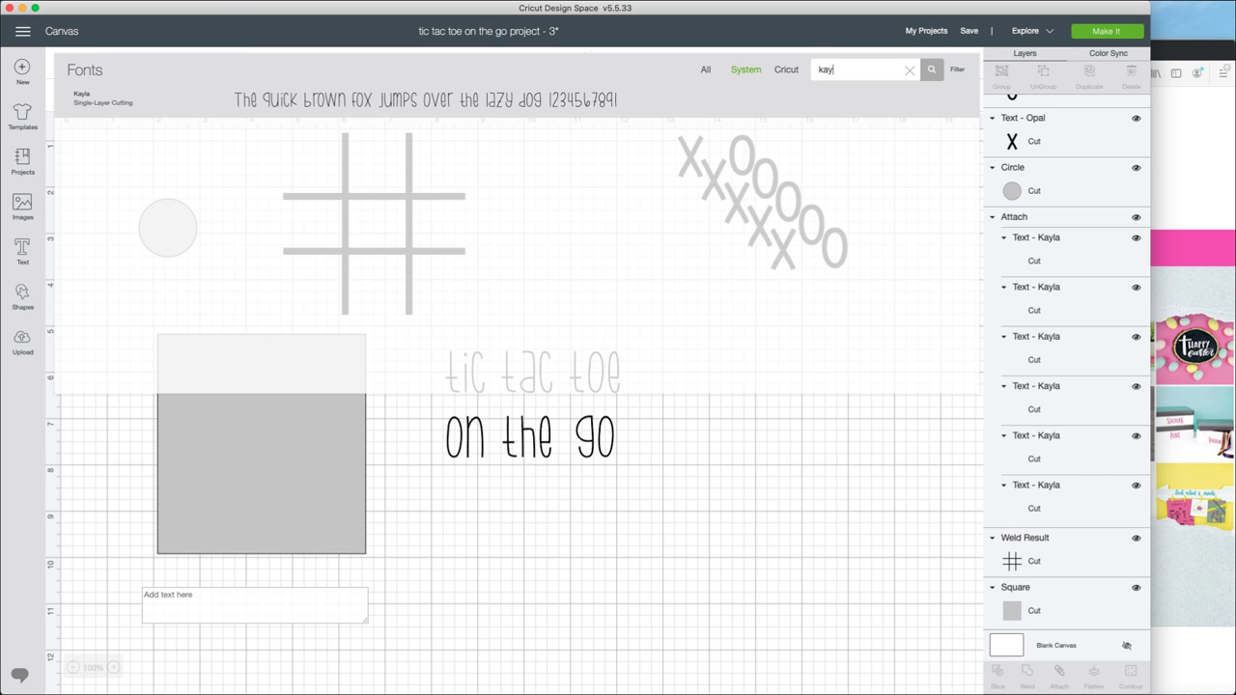
pyautogui.click(103, 97)
pyautogui.press('Escape')
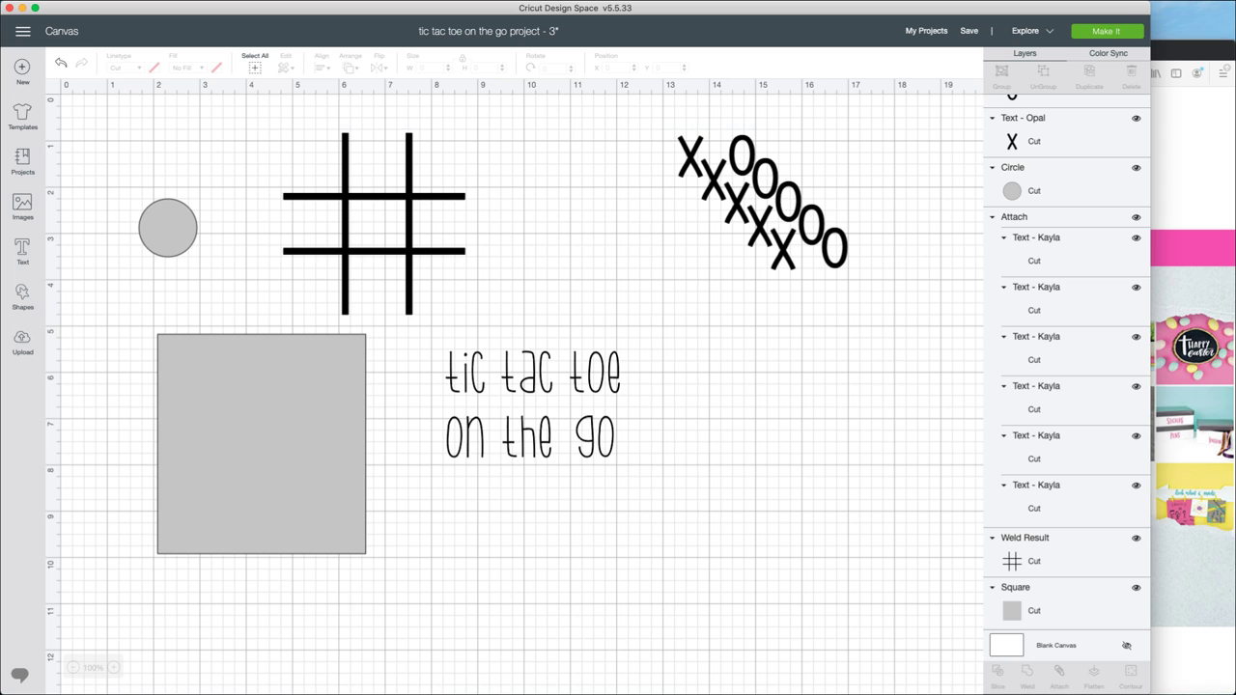
# Insert an empty Kayla text box below the grey square and save the project
pyautogui.click(23, 249)
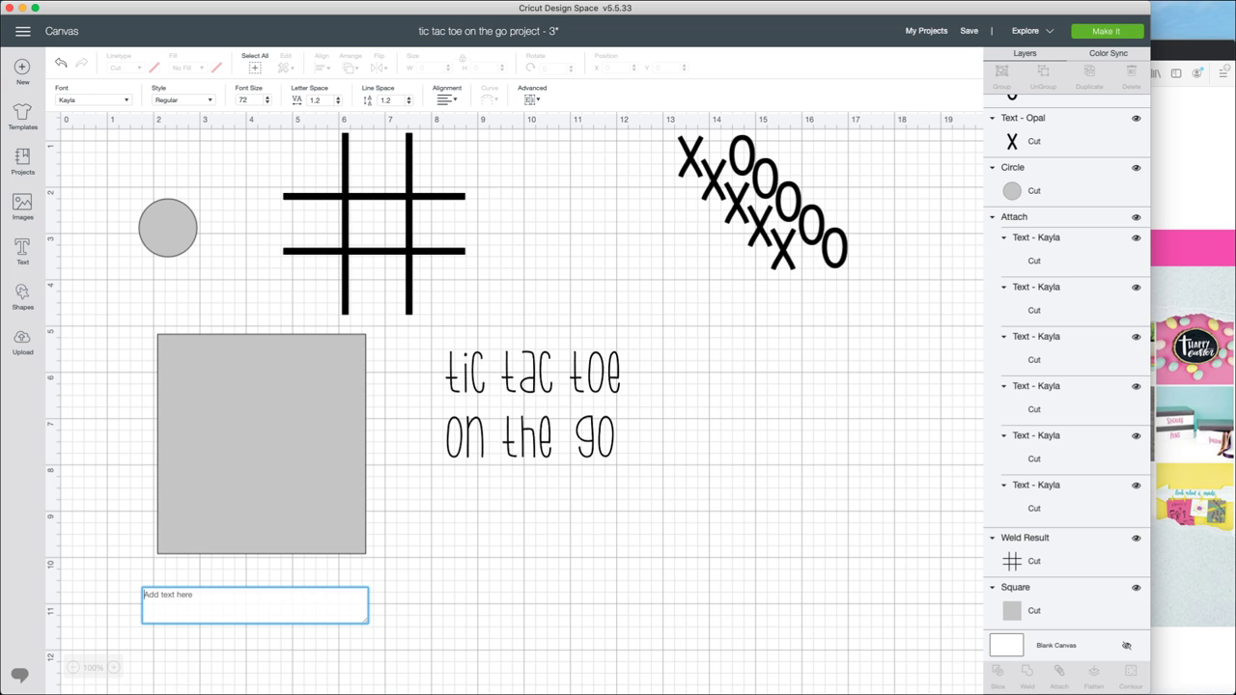
pyautogui.click(969, 31)
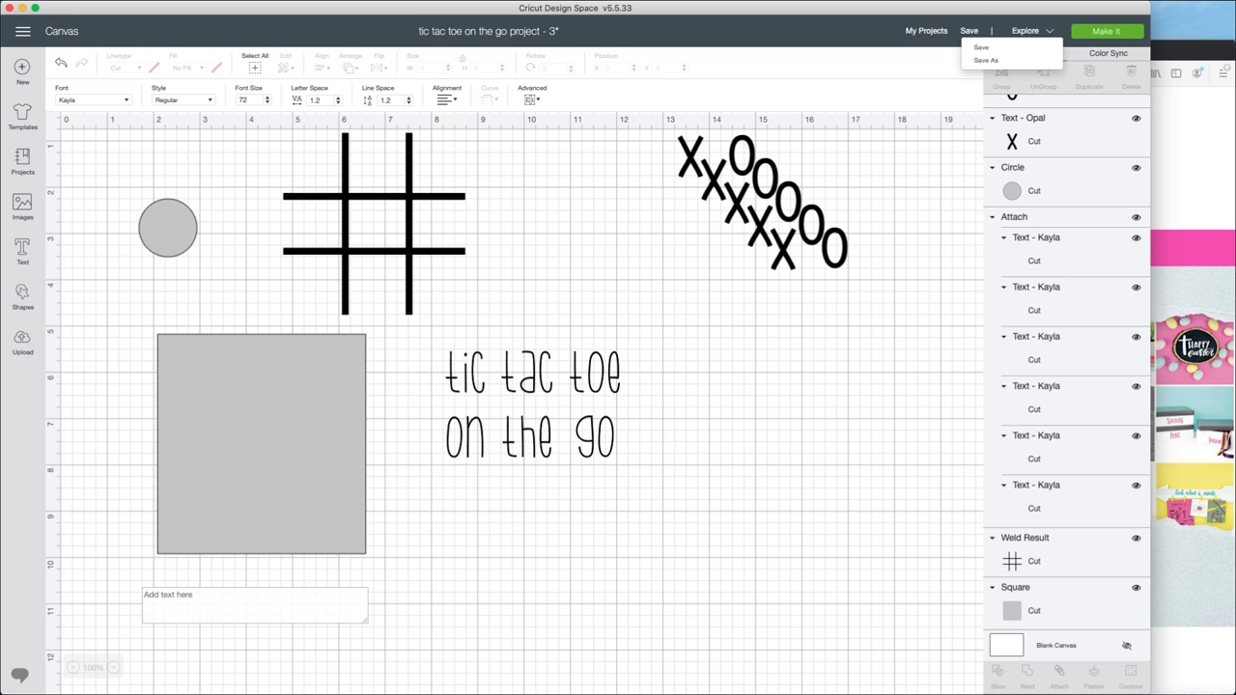
pyautogui.click(980, 47)
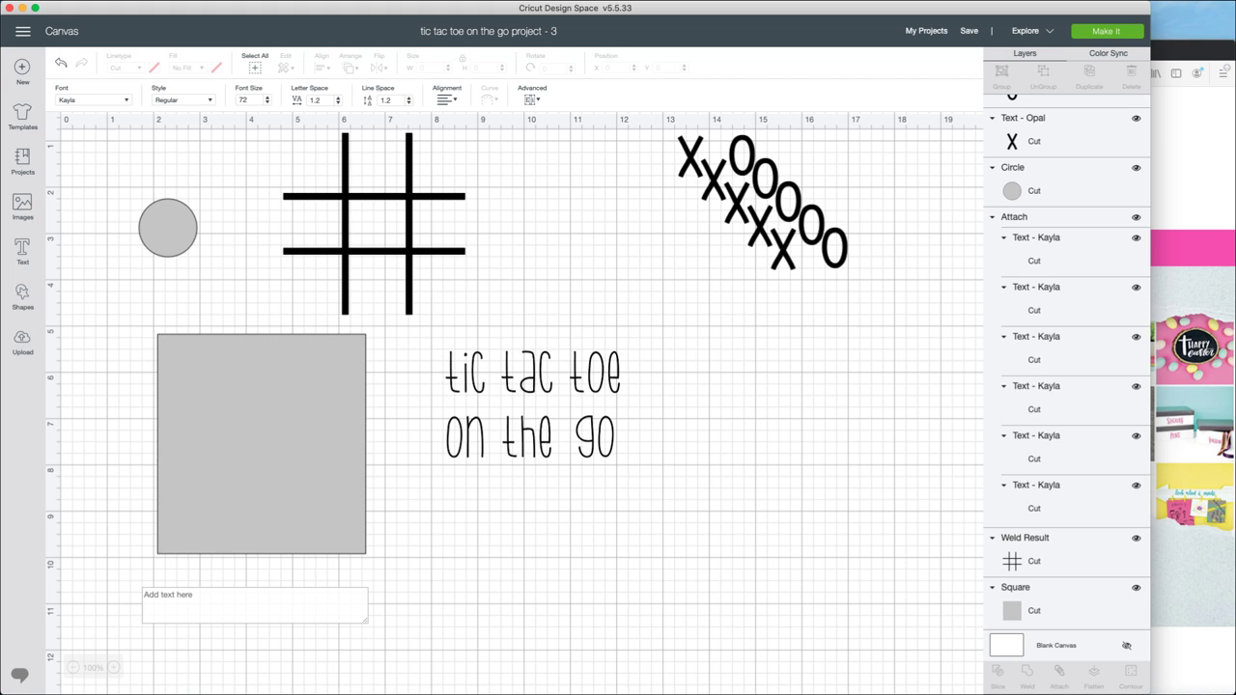
# Enter the lettering "tic tac toe" and "on the go" on two lines in the empty Kayla text box
pyautogui.click(193, 604)
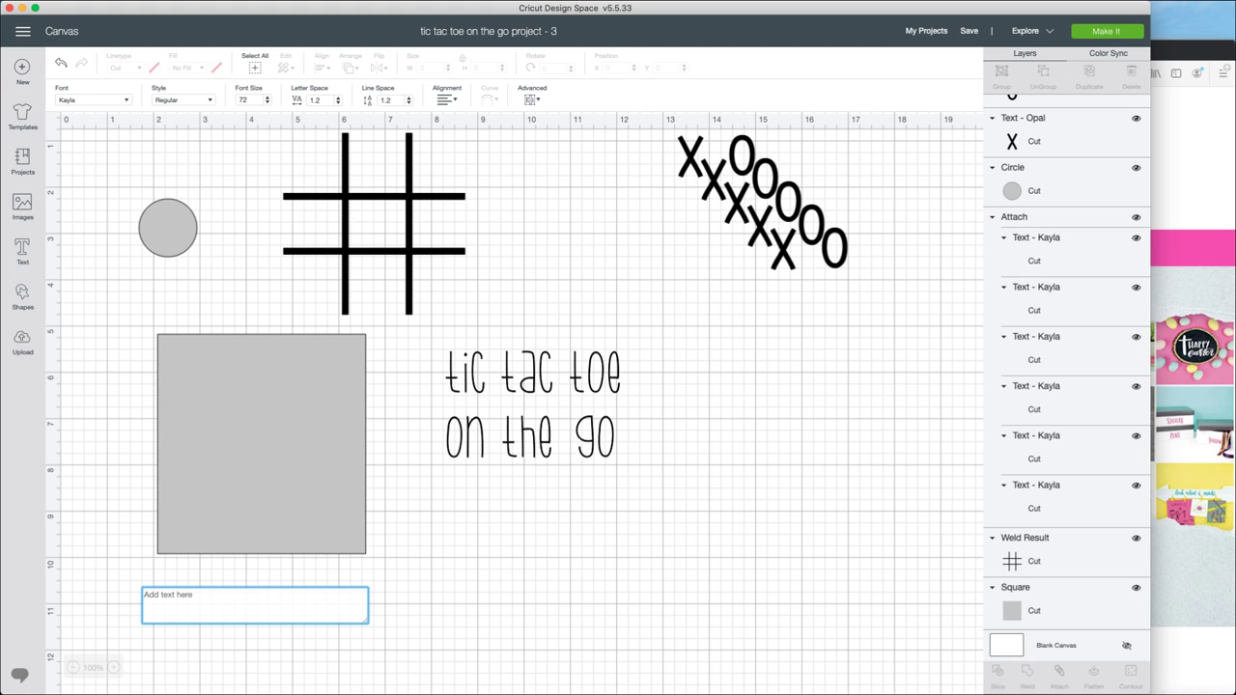
pyautogui.write('TIC')
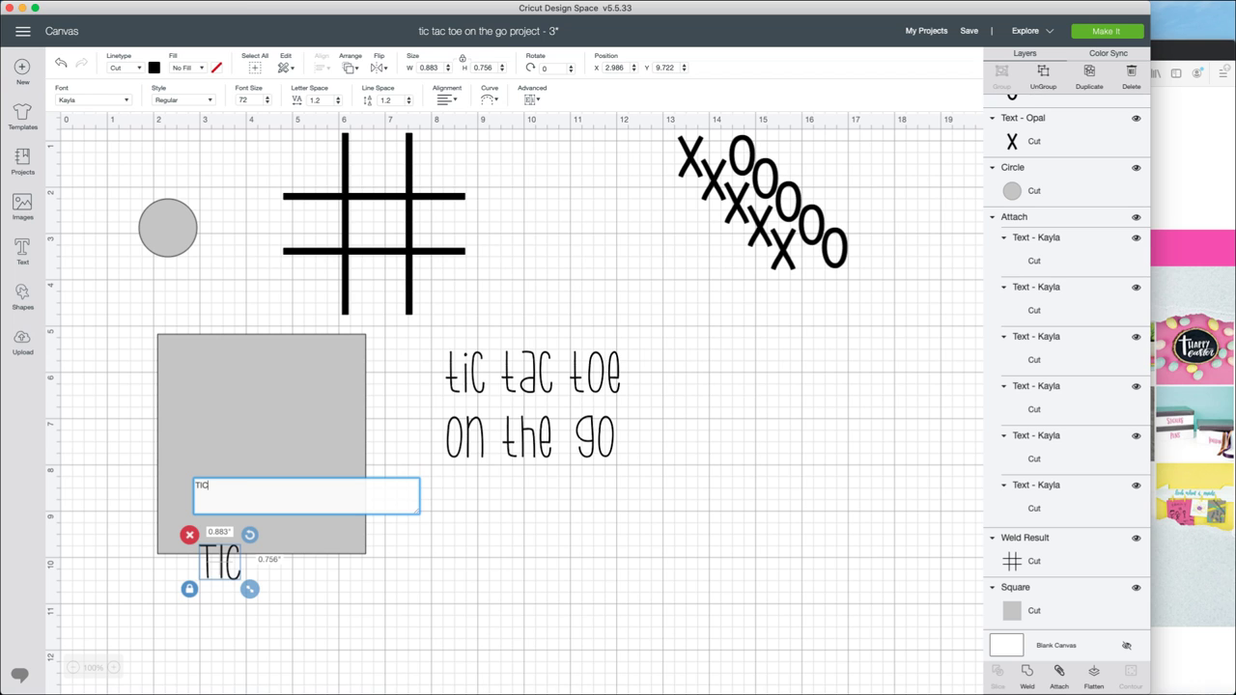
pyautogui.press('BackSpace')
pyautogui.press('BackSpace')
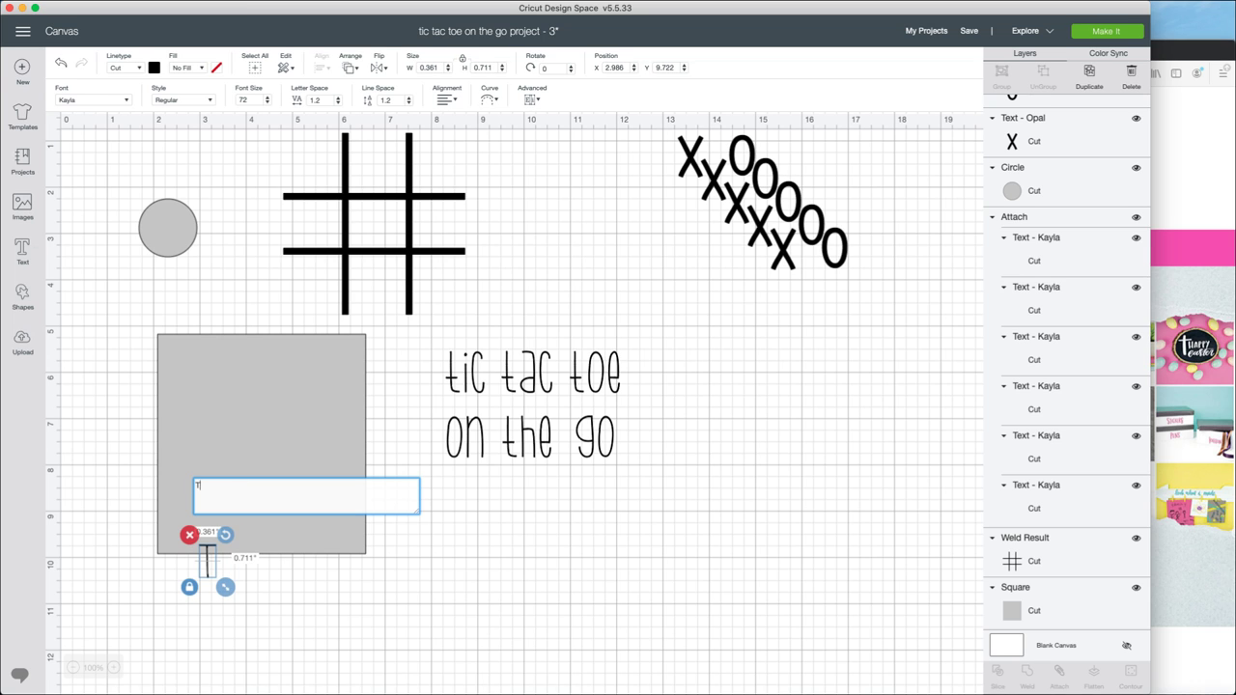
pyautogui.press('BackSpace')
pyautogui.write('tic')
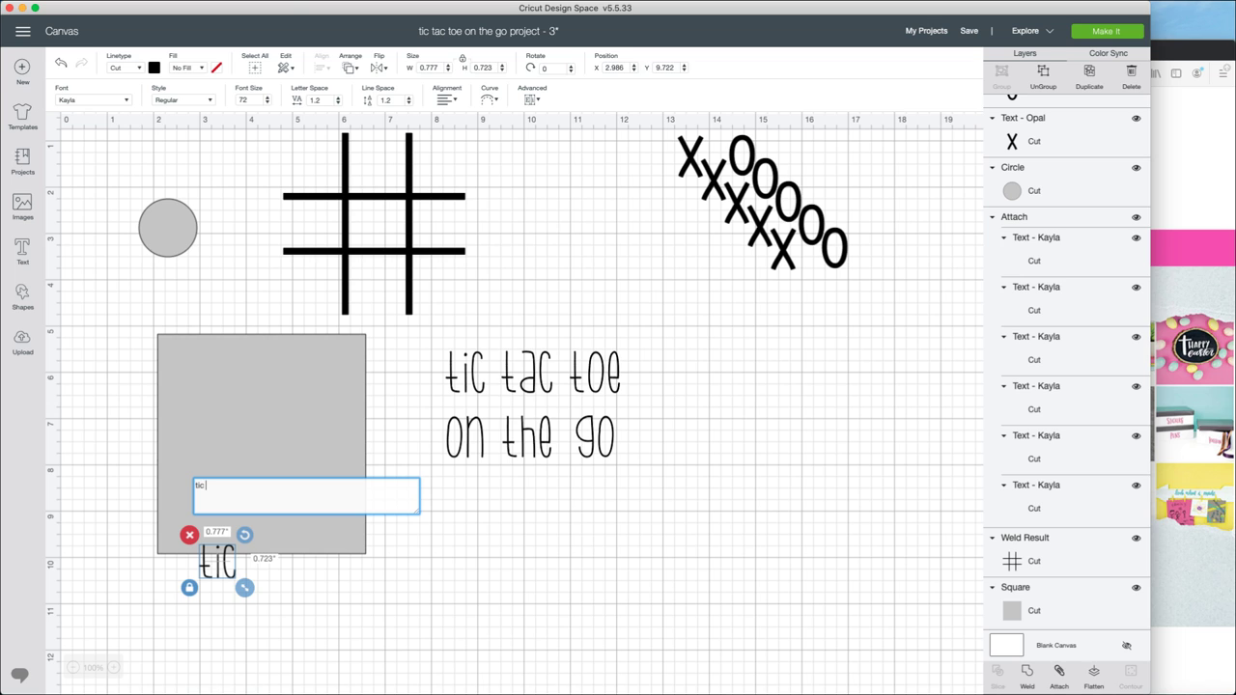
pyautogui.write('tac')
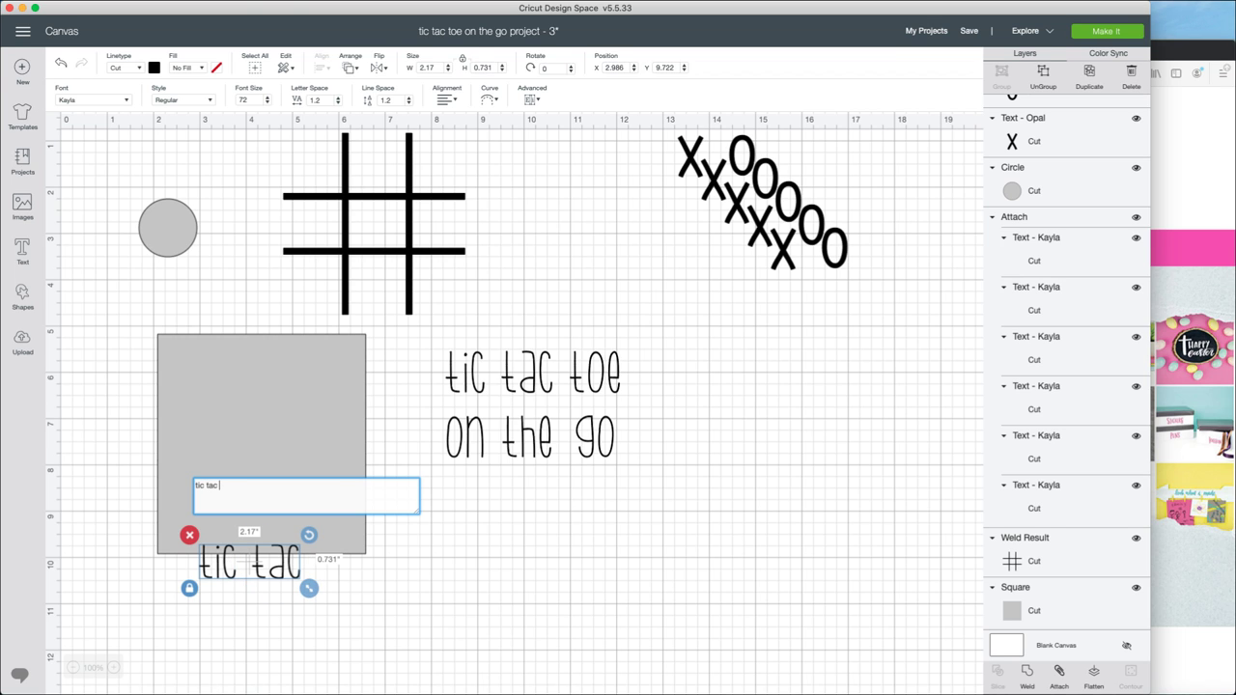
pyautogui.write(' toe')
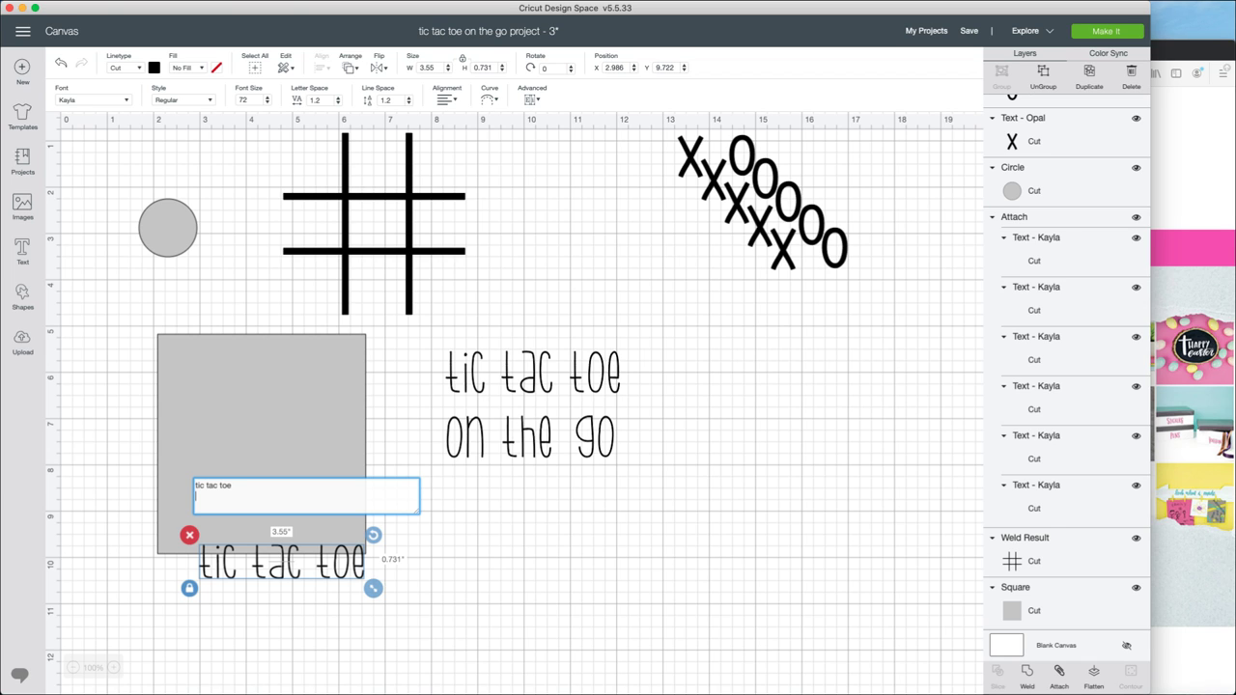
pyautogui.write('on t')
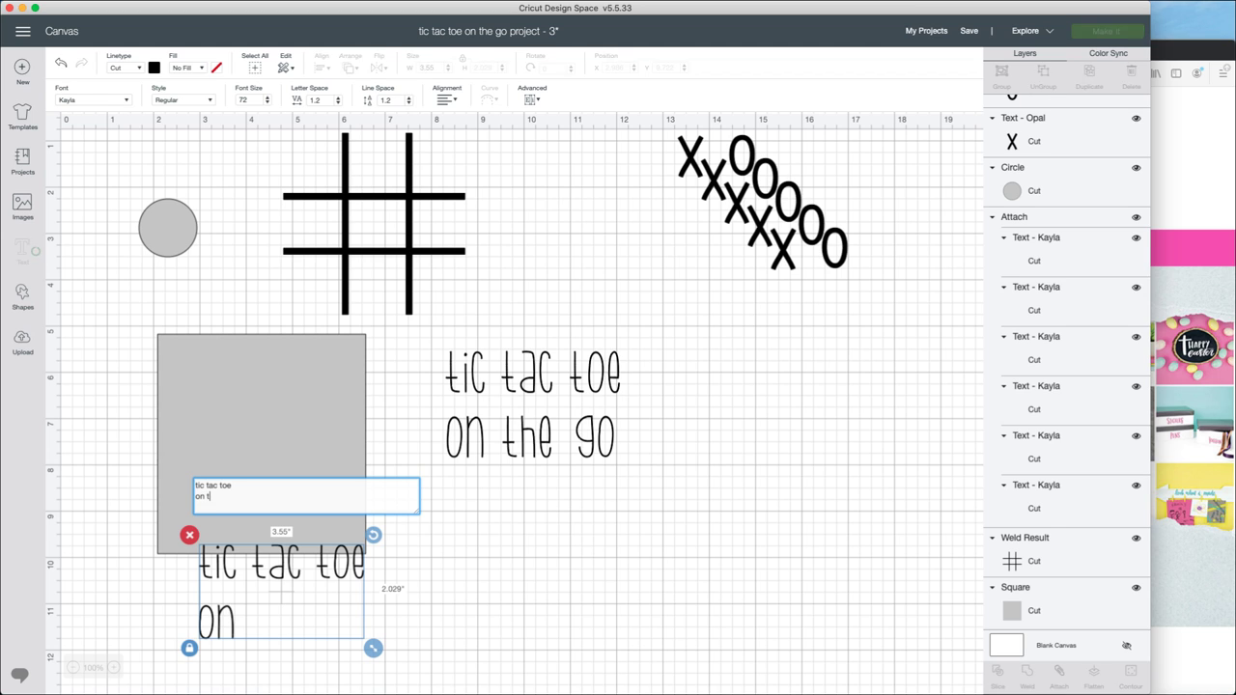
pyautogui.write('he go')
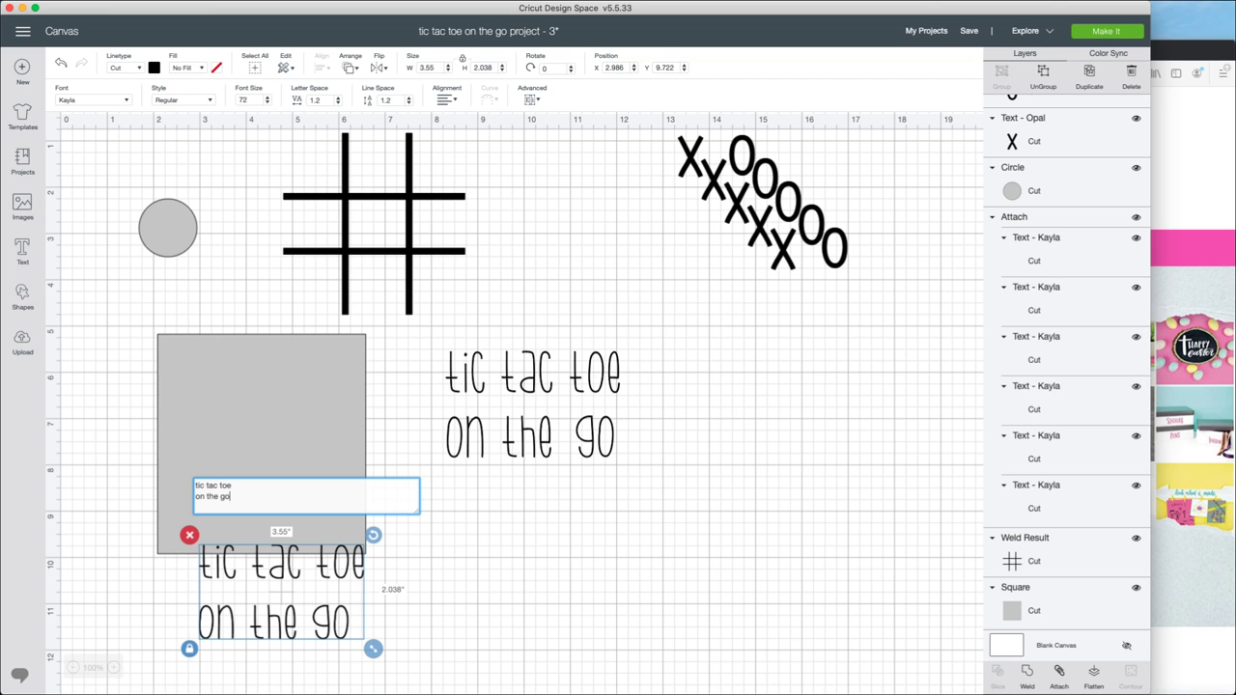
pyautogui.press('Escape')
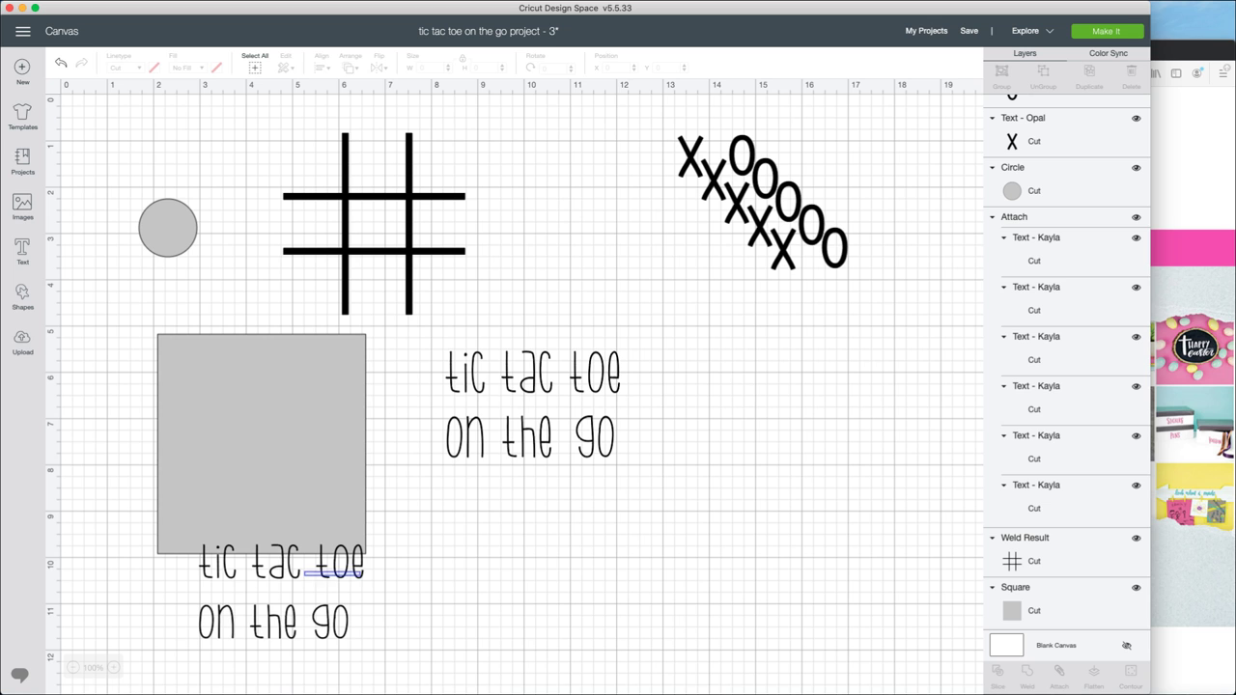
# Move the new lettering to the free area below and right of the original lettering and ungroup it into single letters
pyautogui.moveTo(145, 323); pyautogui.dragTo(381, 656)
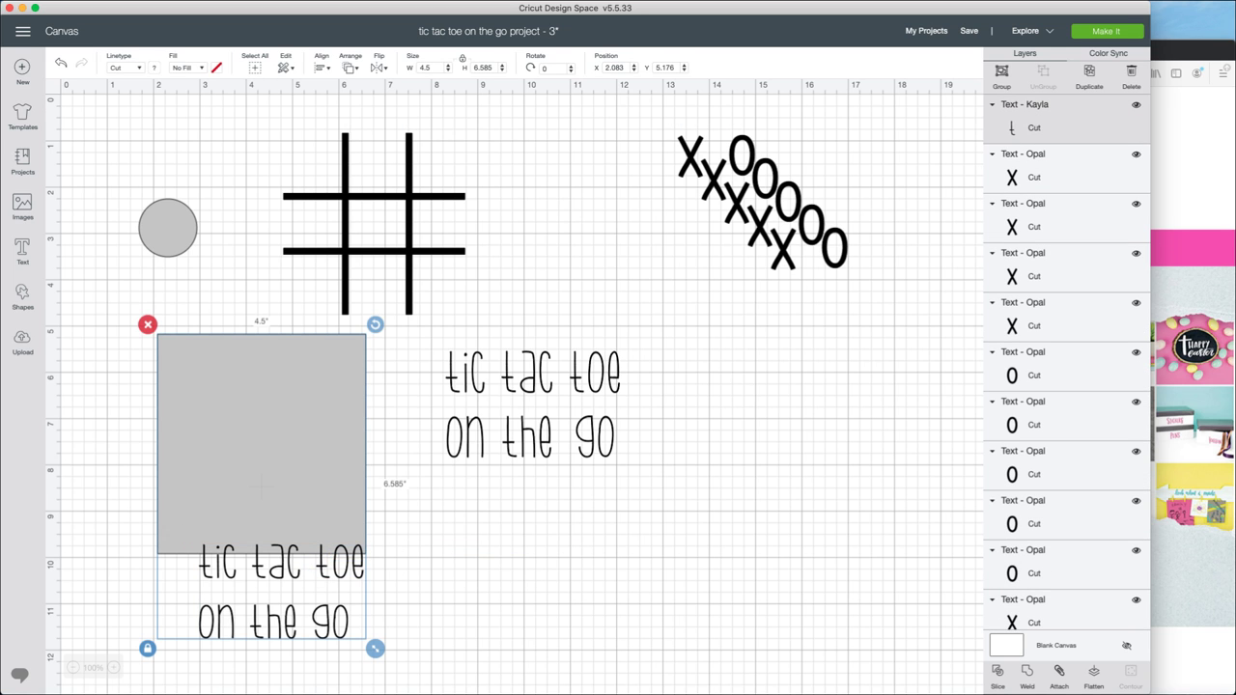
pyautogui.click(405, 675)
pyautogui.moveTo(280, 589); pyautogui.dragTo(726, 544)
pyautogui.doubleClick(726, 543)
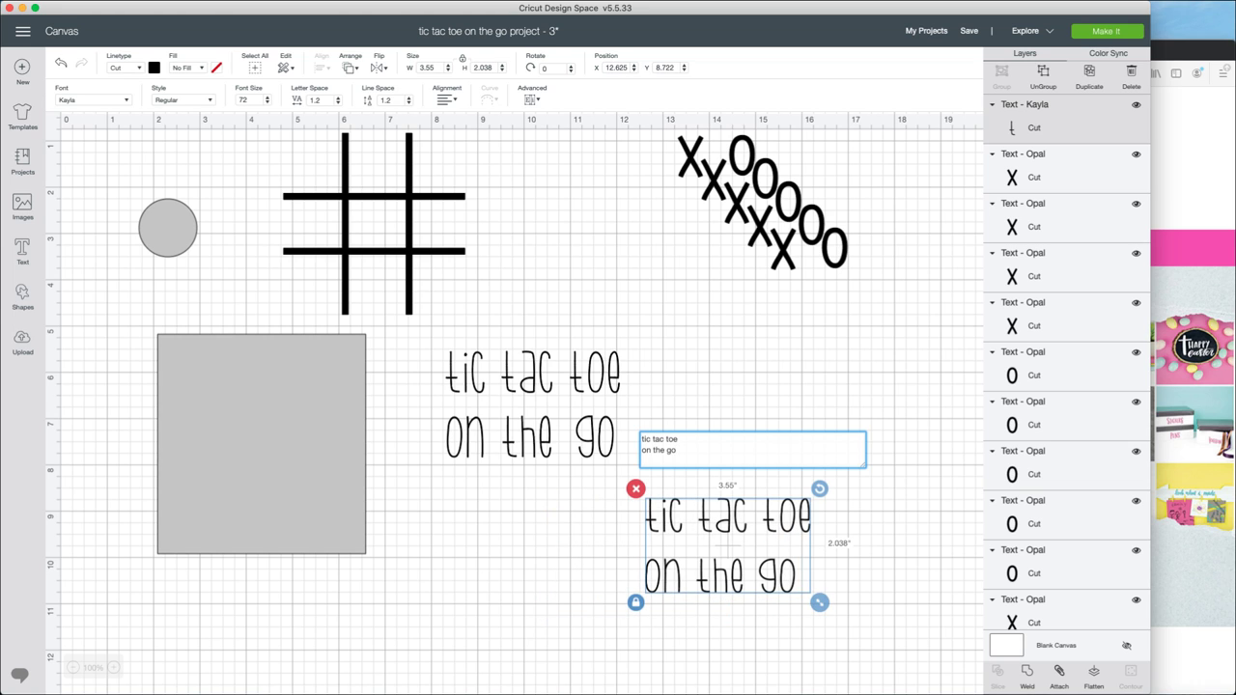
pyautogui.press('Escape')
pyautogui.click(726, 544)
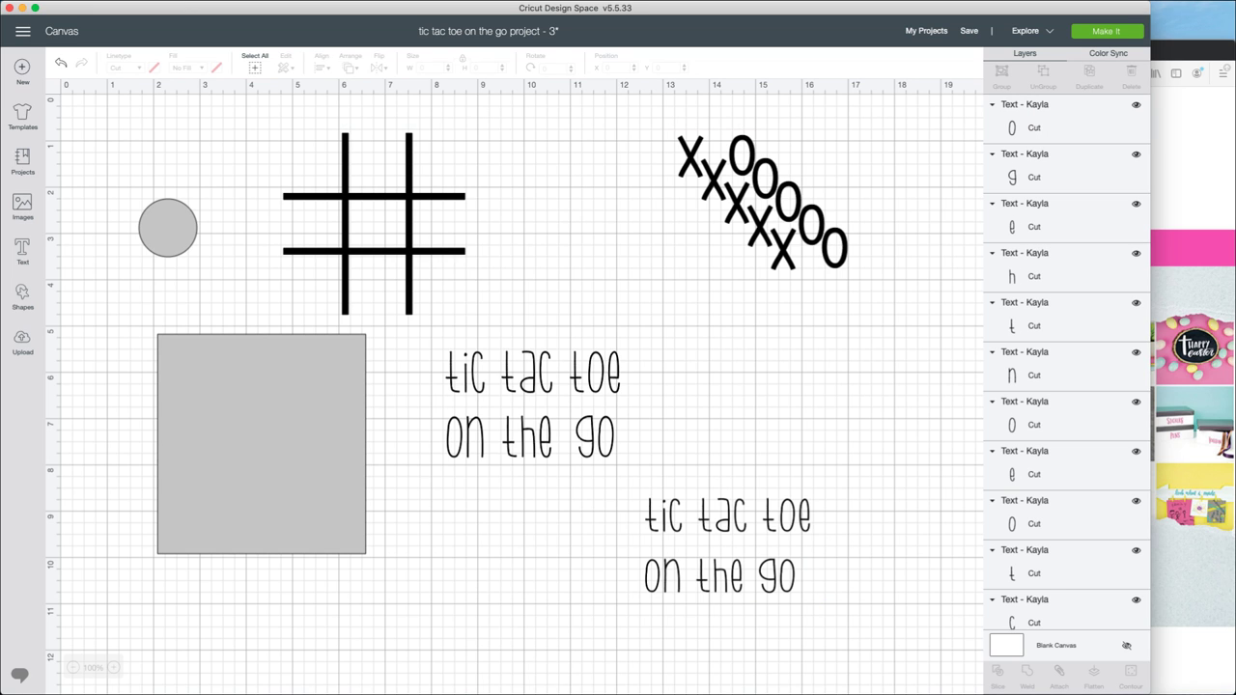
# Attach the letters of each ungrouped text row separately and nudge the "on the go" row up 0.2 inch
pyautogui.moveTo(618, 508); pyautogui.dragTo(834, 517)
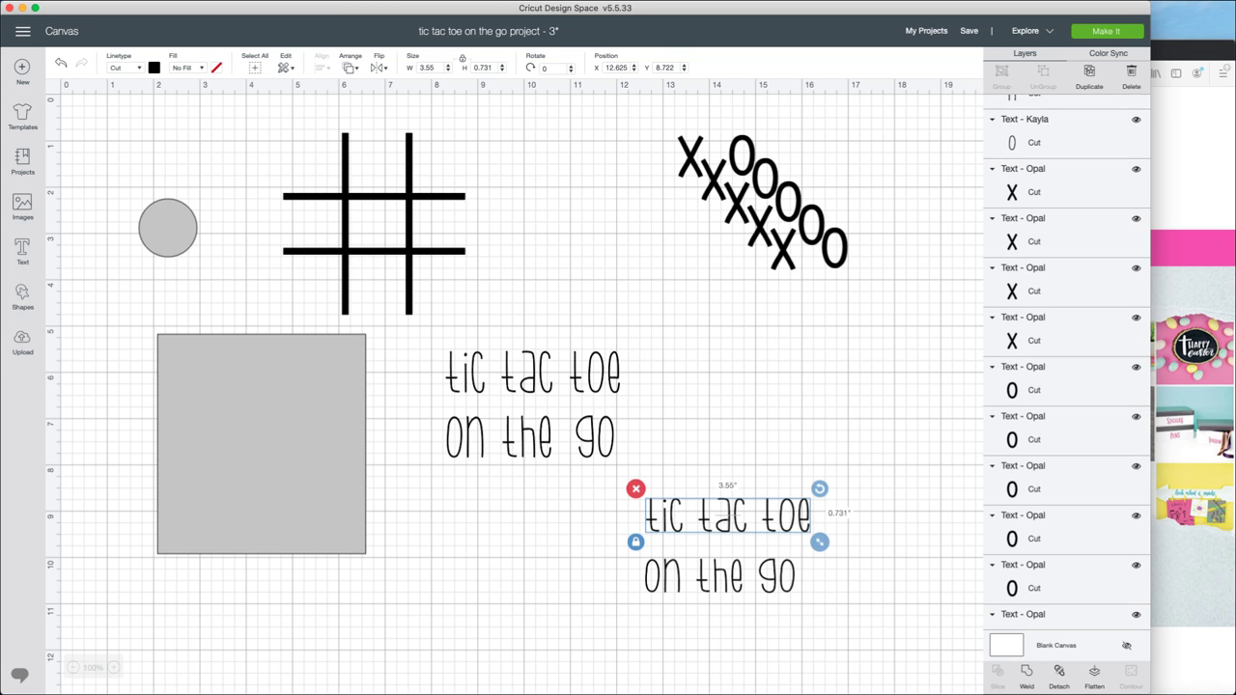
pyautogui.moveTo(604, 570); pyautogui.dragTo(812, 581)
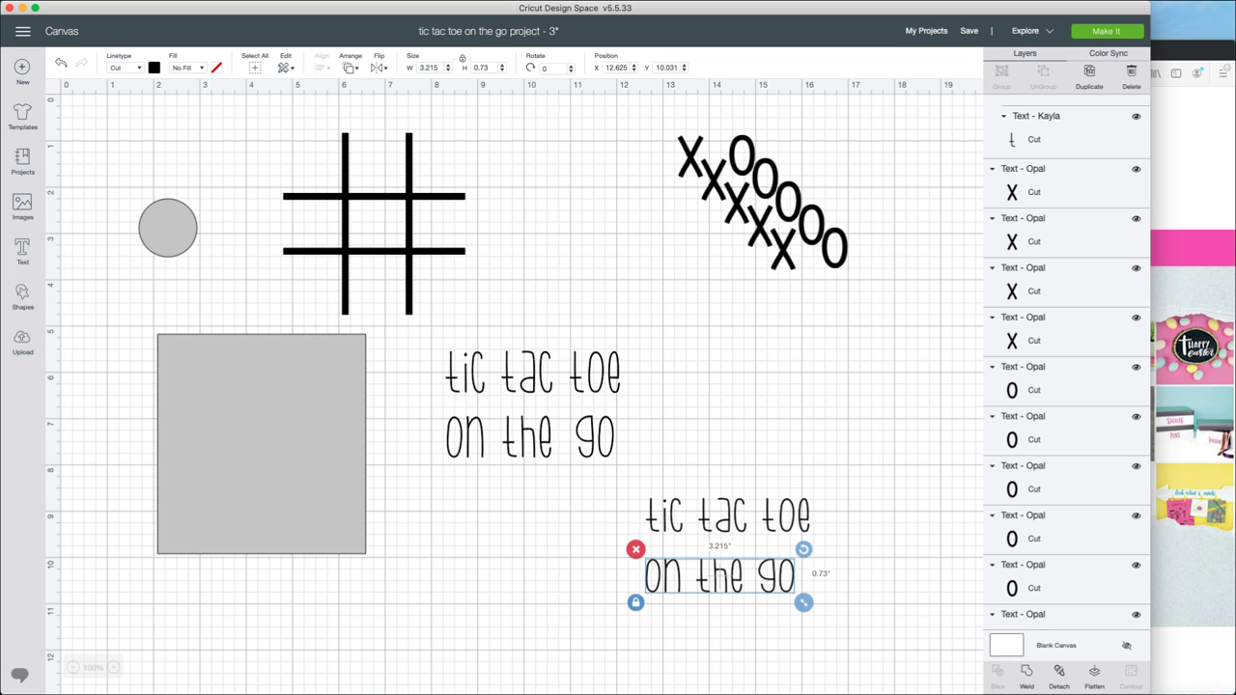
pyautogui.press('Up')
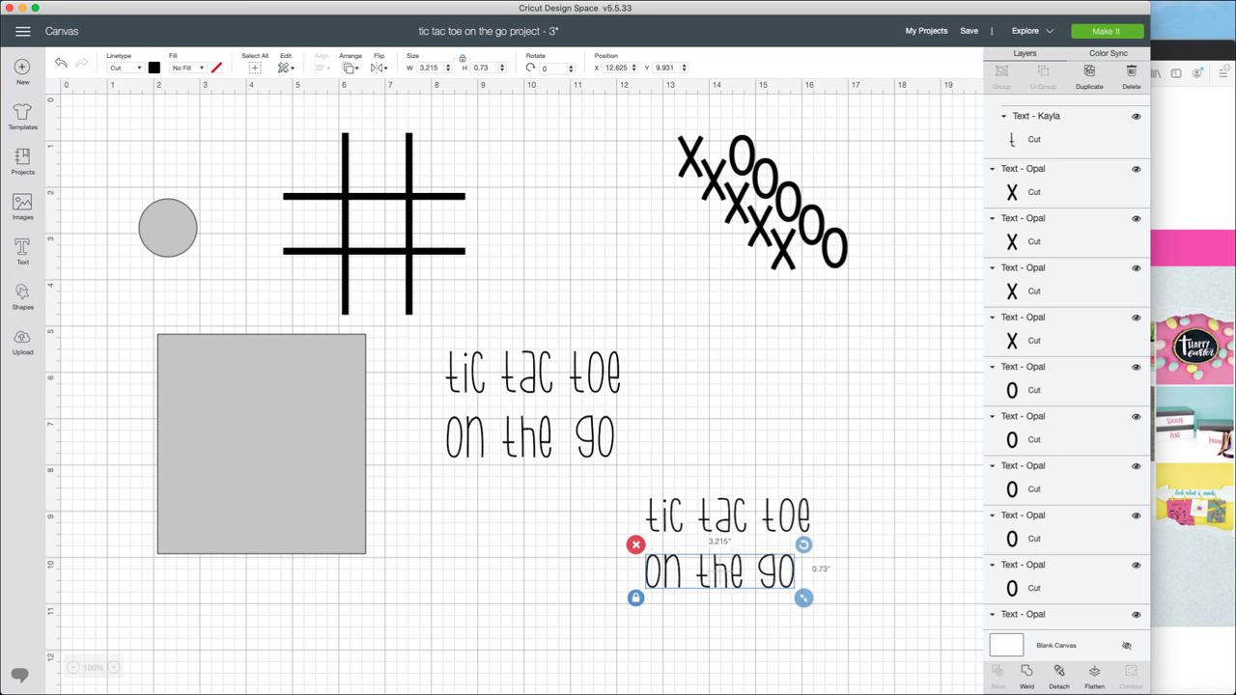
pyautogui.press('Up')
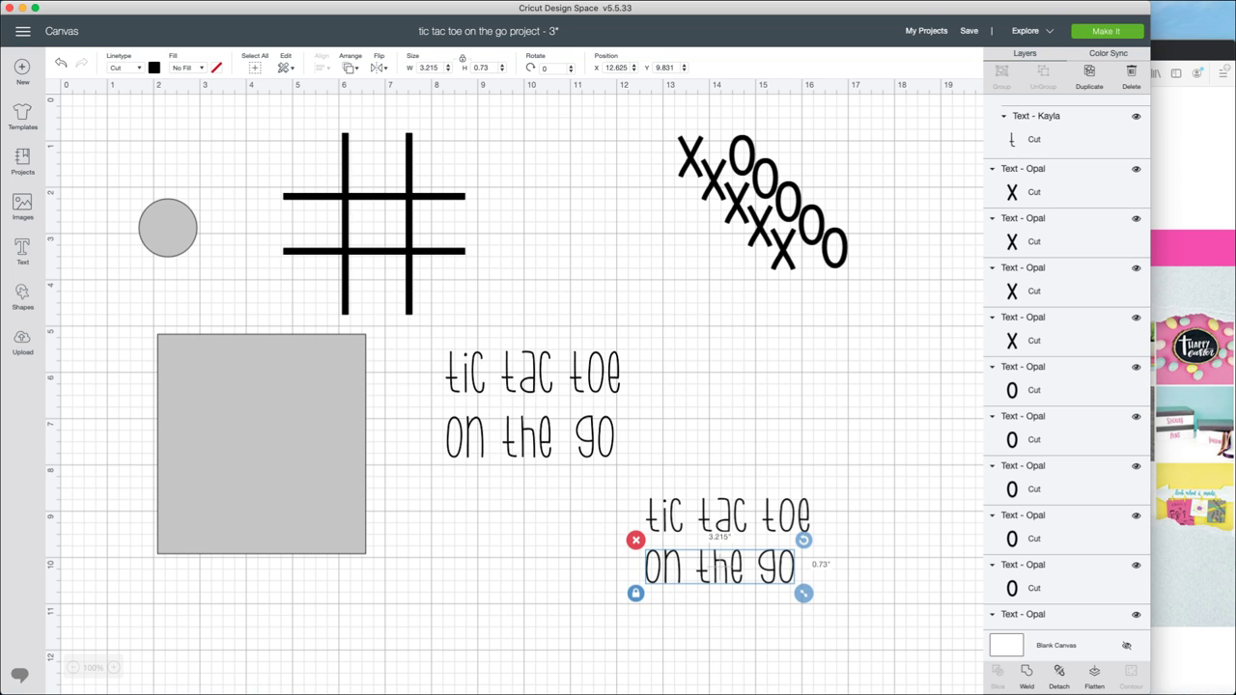
pyautogui.press('Escape')
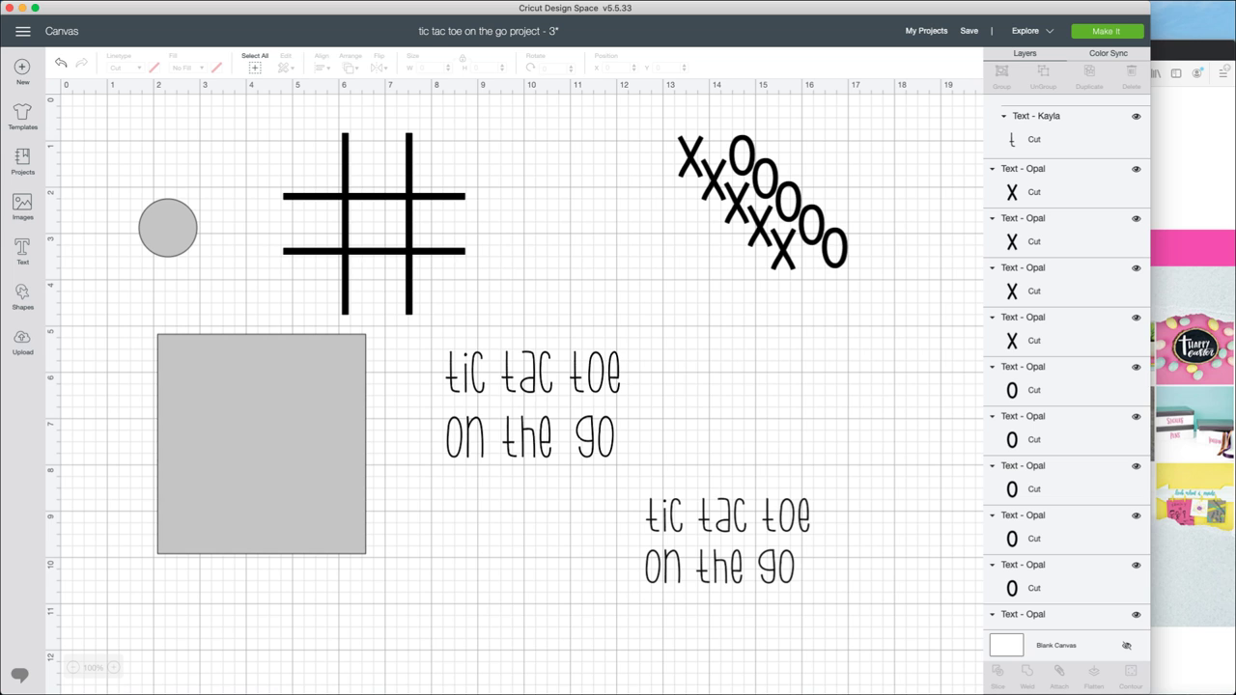
# Center the "tic tac toe" and "on the go" rows horizontally on each other and attach them together
pyautogui.moveTo(622, 485); pyautogui.dragTo(841, 593)
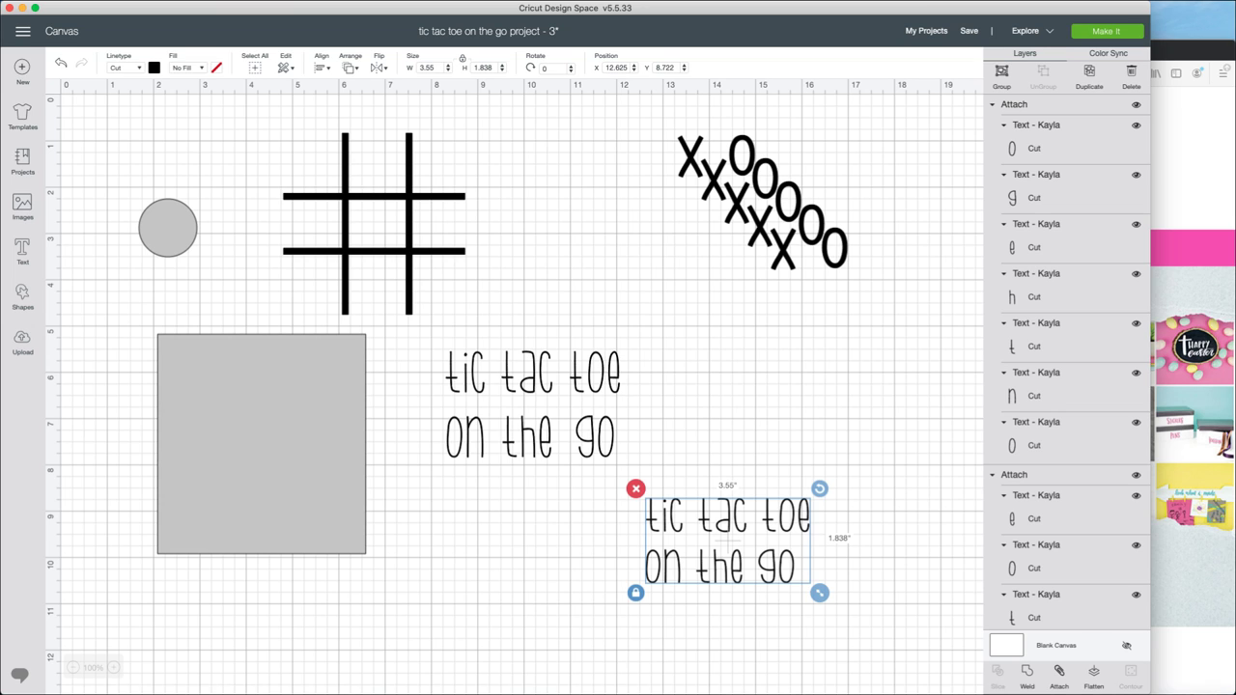
pyautogui.click(321, 67)
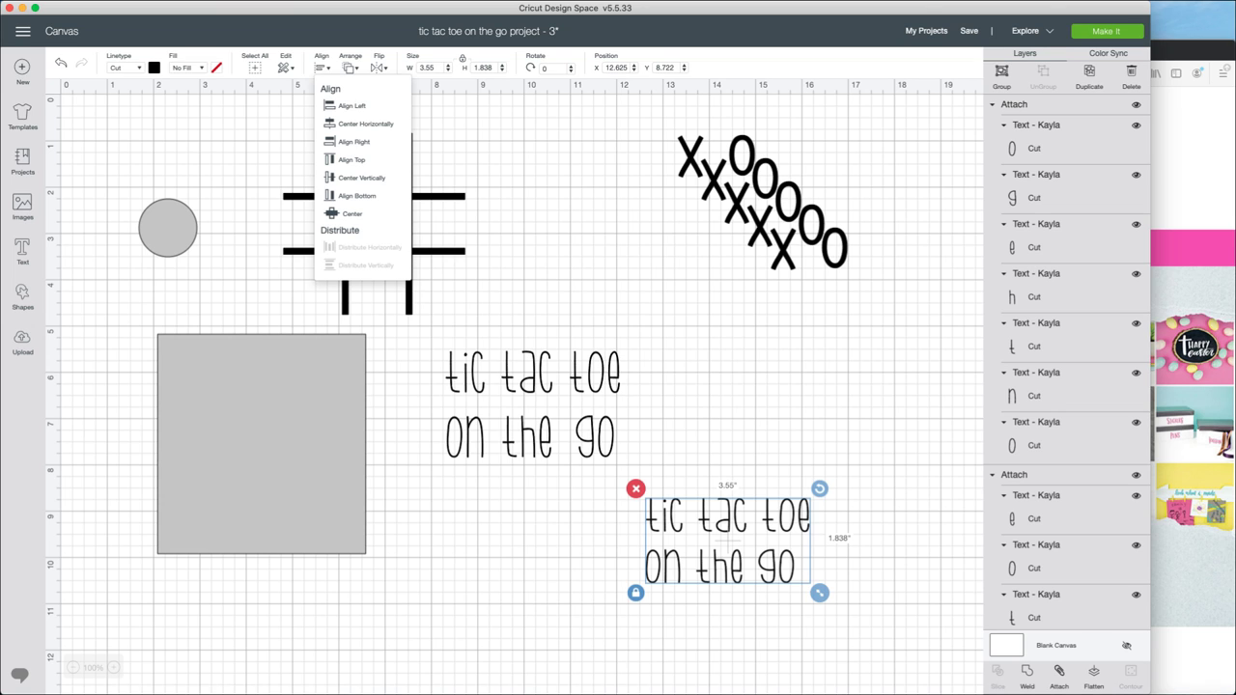
pyautogui.click(365, 124)
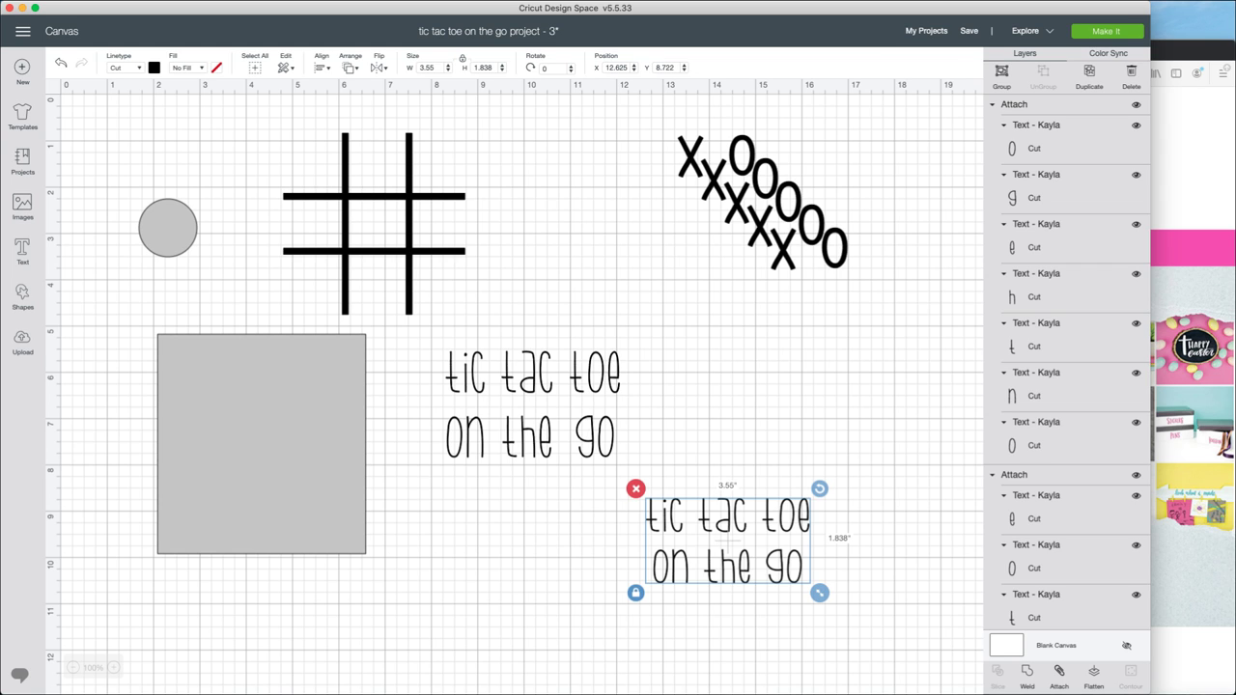
pyautogui.press('Escape')
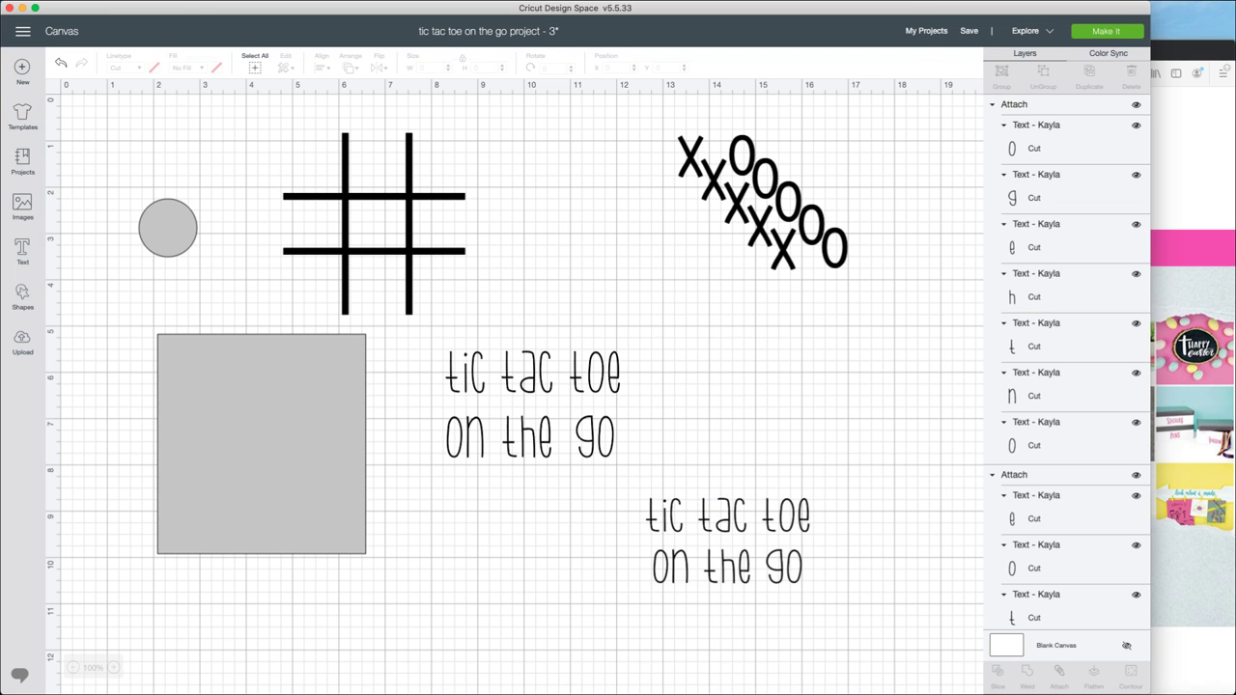
pyautogui.scroll(-5, 1066, 386)
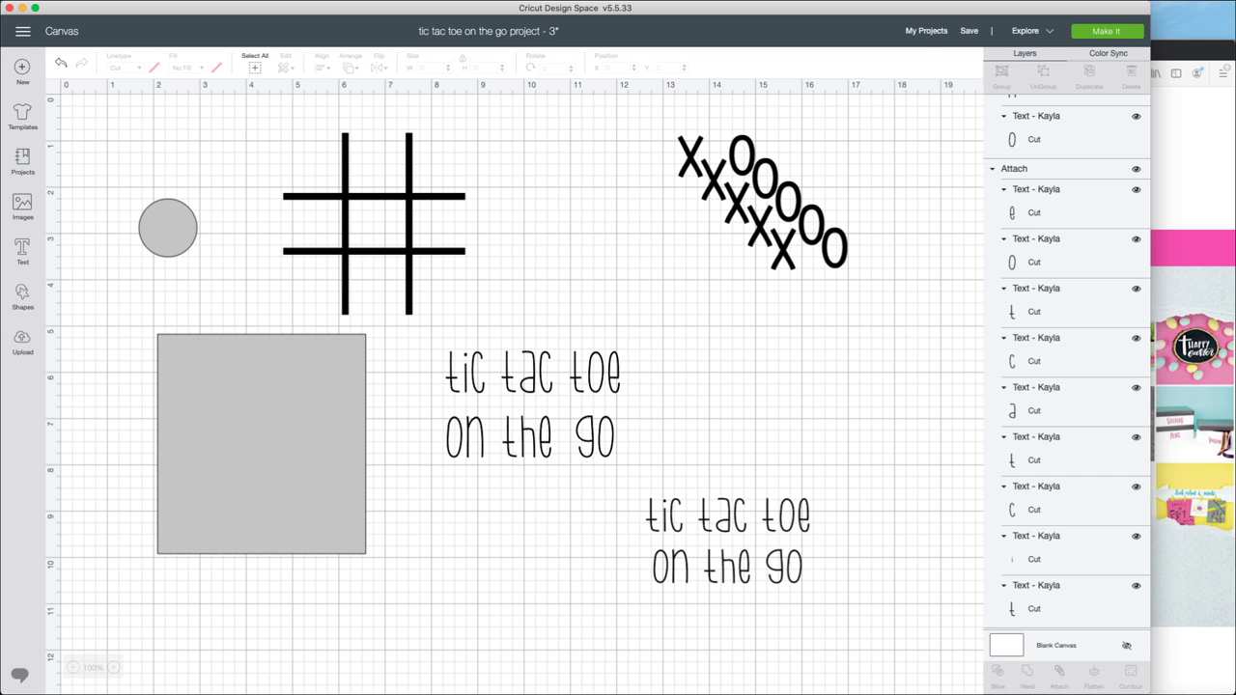
pyautogui.moveTo(610, 485); pyautogui.dragTo(855, 596)
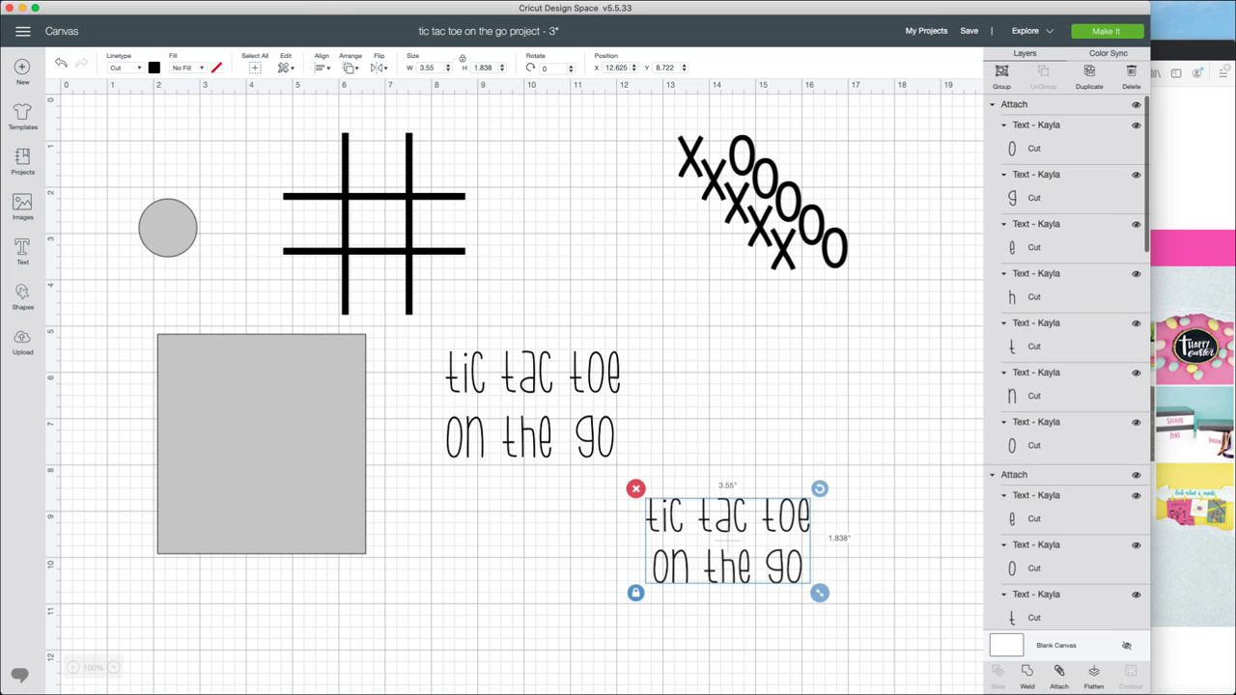
pyautogui.click(1059, 676)
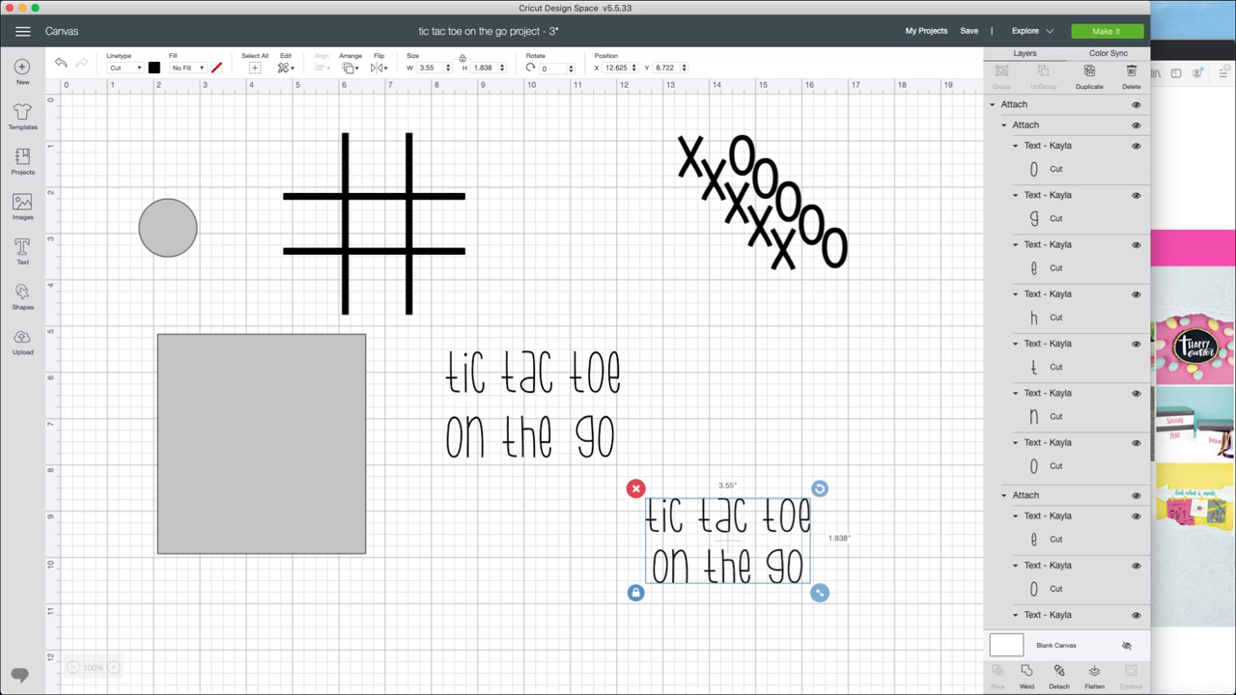
# Move the attached lettering onto the grey square, unlock its proportions and stretch it to about 3.63 by 2.04 inches
pyautogui.click(742, 521)
pyautogui.moveTo(742, 521); pyautogui.dragTo(272, 406)
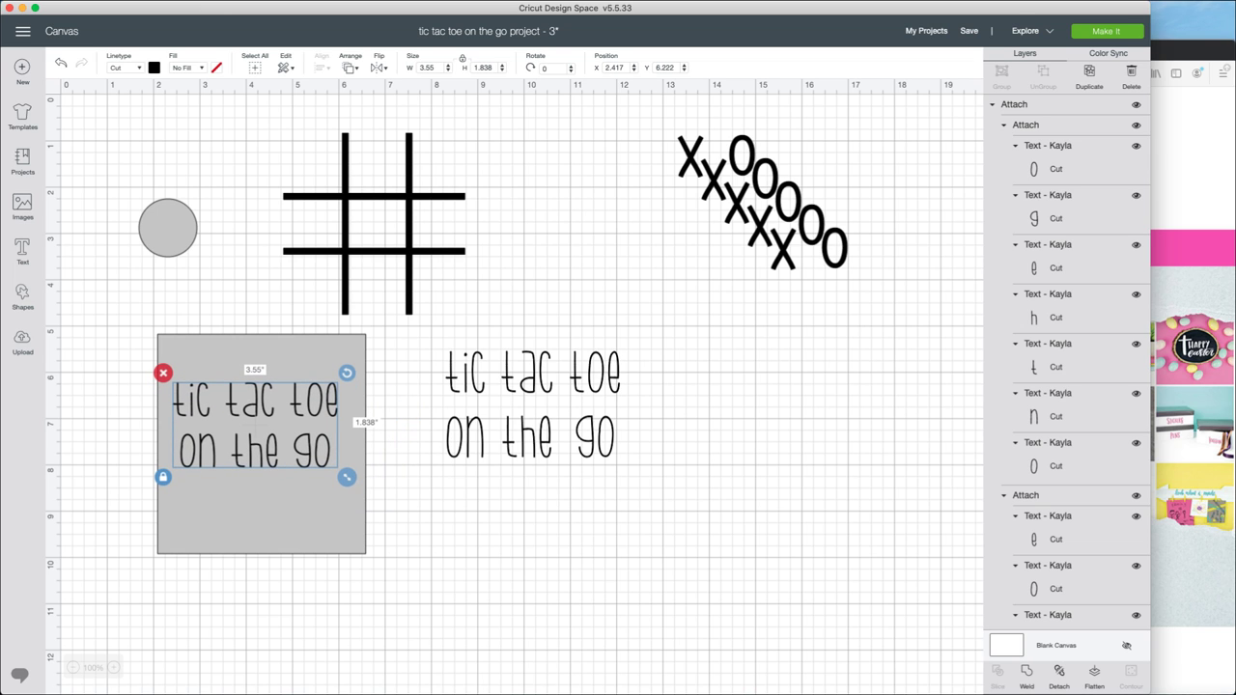
pyautogui.moveTo(347, 476); pyautogui.dragTo(330, 503)
pyautogui.click(162, 483)
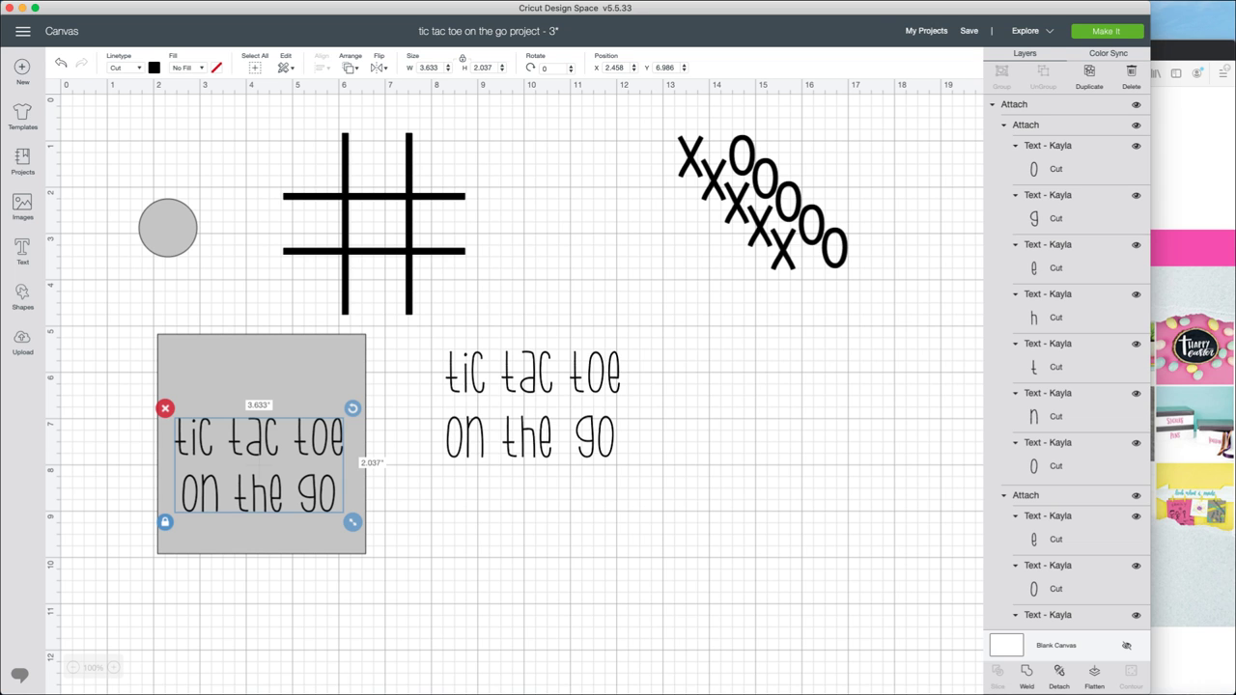
# Shift the grey square slightly right and up, and reposition the lettering centered across its lower half
pyautogui.click(261, 540)
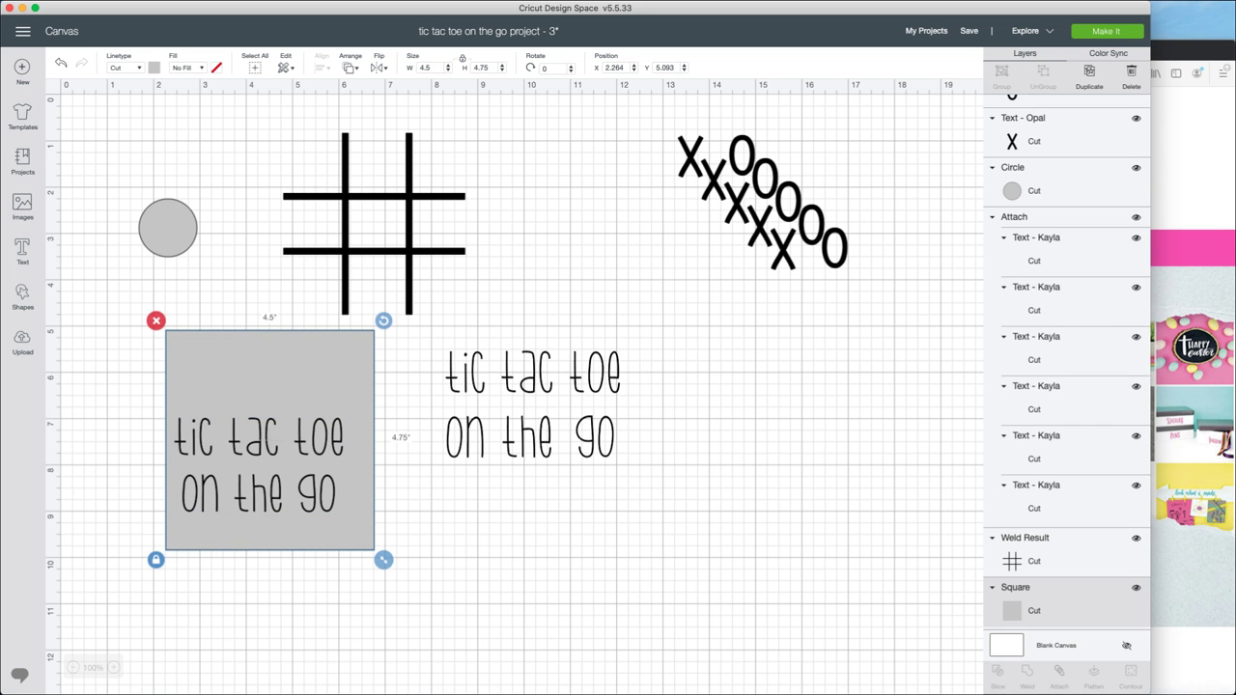
pyautogui.moveTo(246, 502)
pyautogui.mouseDown()
pyautogui.moveTo(259, 504)
pyautogui.moveTo(253, 537)
pyautogui.moveTo(259, 449)
pyautogui.moveTo(254, 520)
pyautogui.mouseUp()
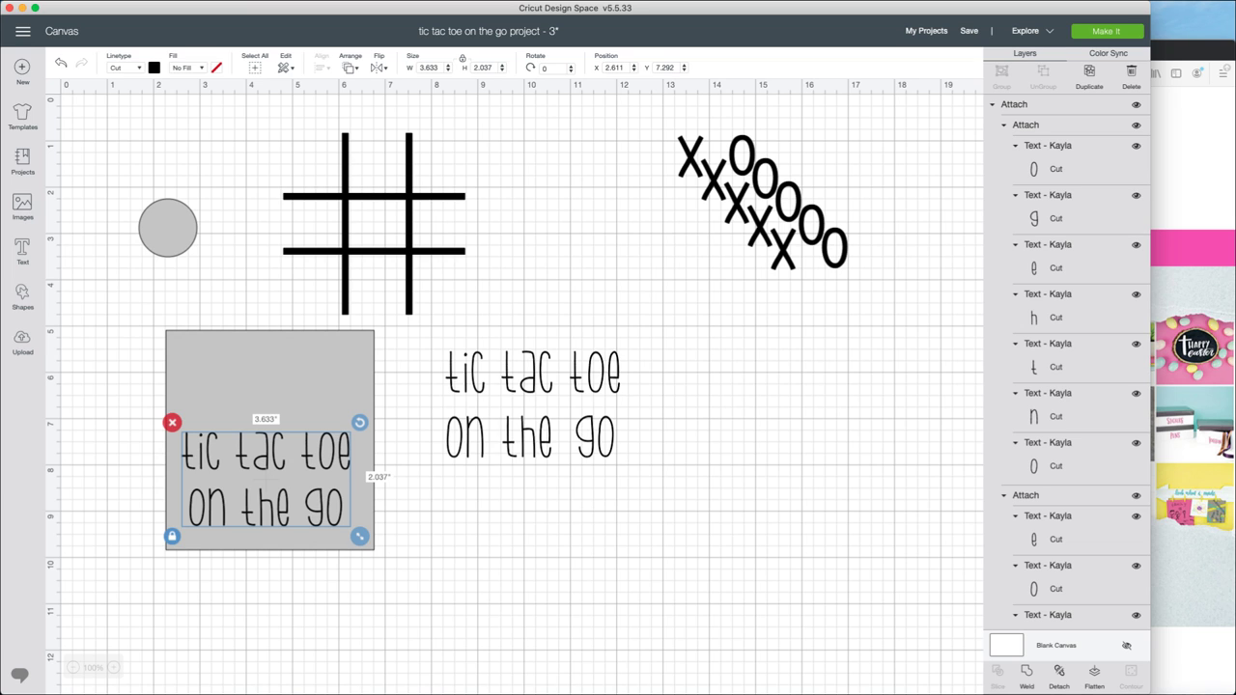
pyautogui.moveTo(254, 520)
pyautogui.mouseDown()
pyautogui.moveTo(258, 535)
pyautogui.moveTo(256, 514)
pyautogui.mouseUp()
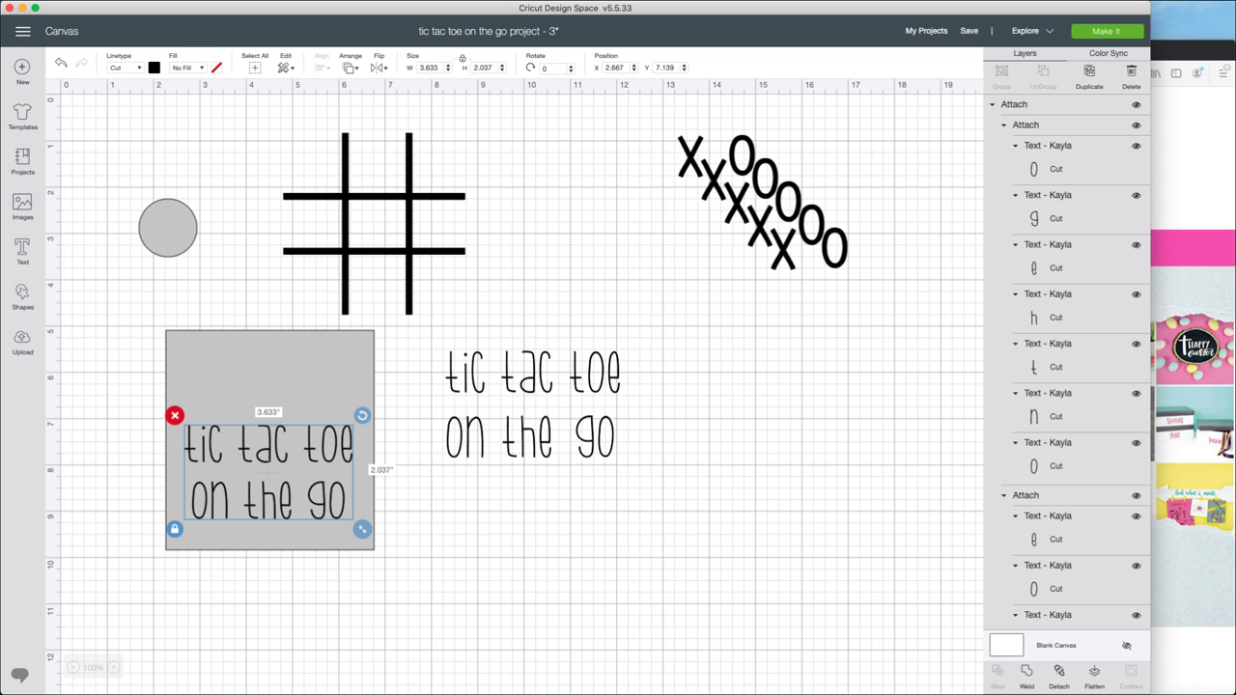
# Delete the new lettering on the grey square, the grey square itself and the grey circle
pyautogui.click(174, 415)
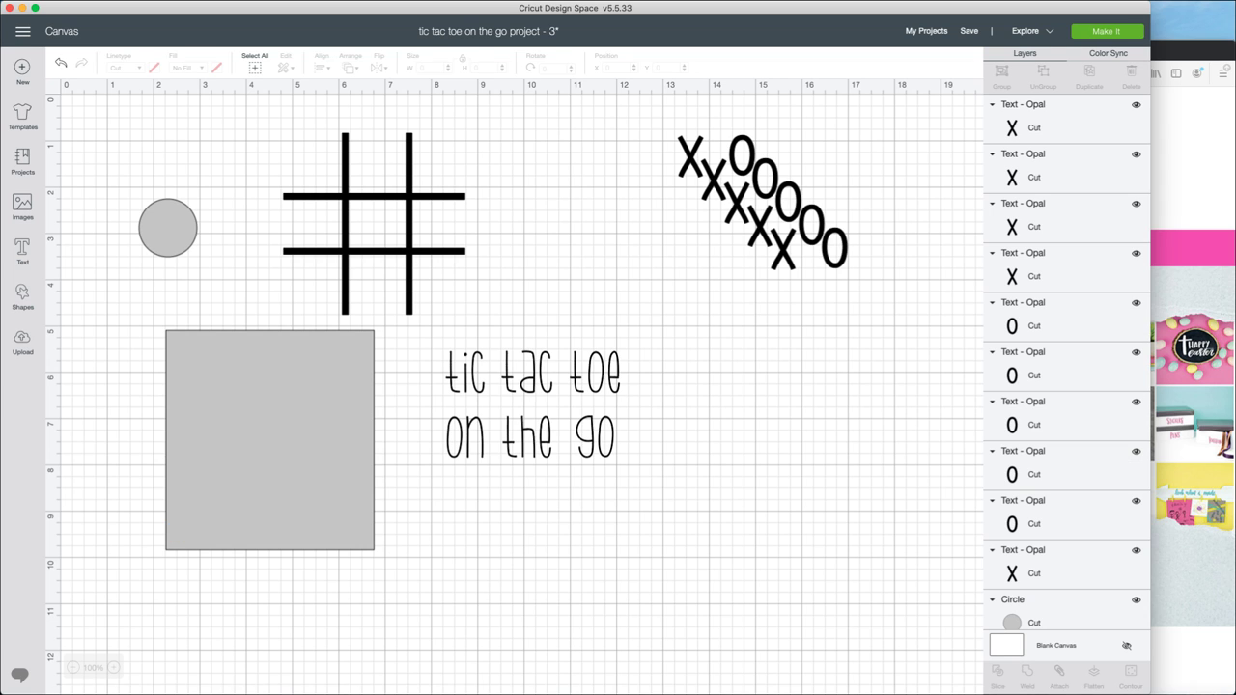
pyautogui.click(193, 347)
pyautogui.click(155, 321)
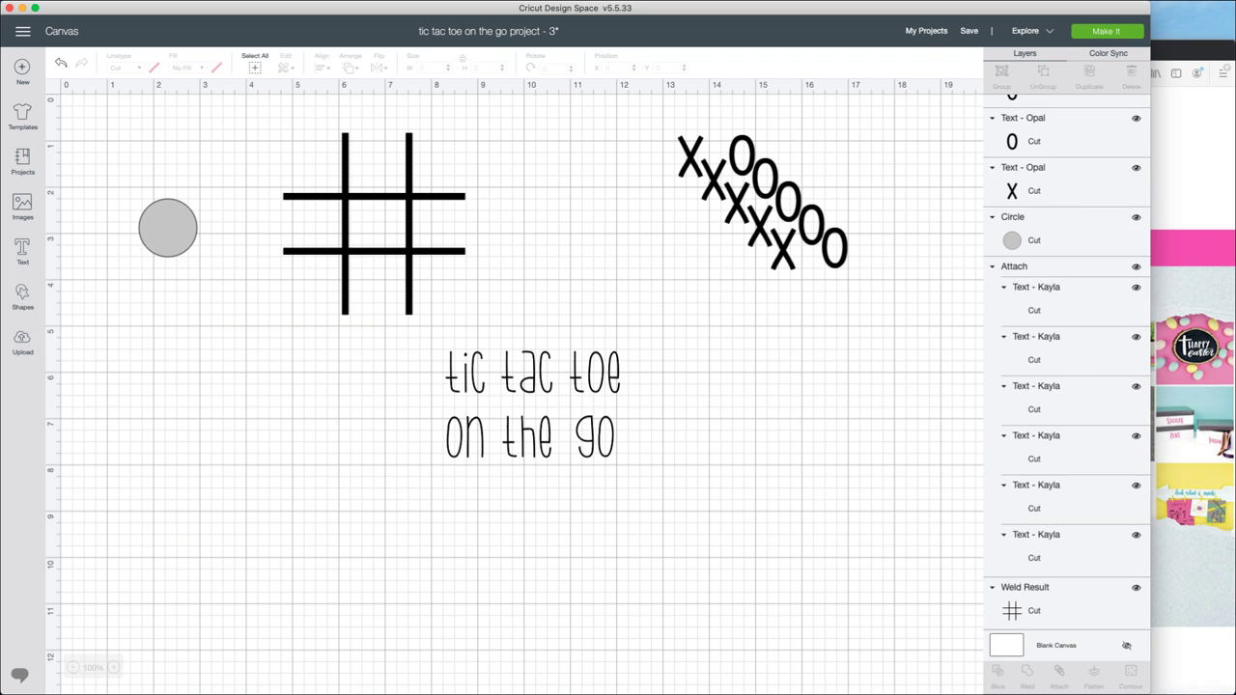
pyautogui.click(168, 228)
pyautogui.click(129, 189)
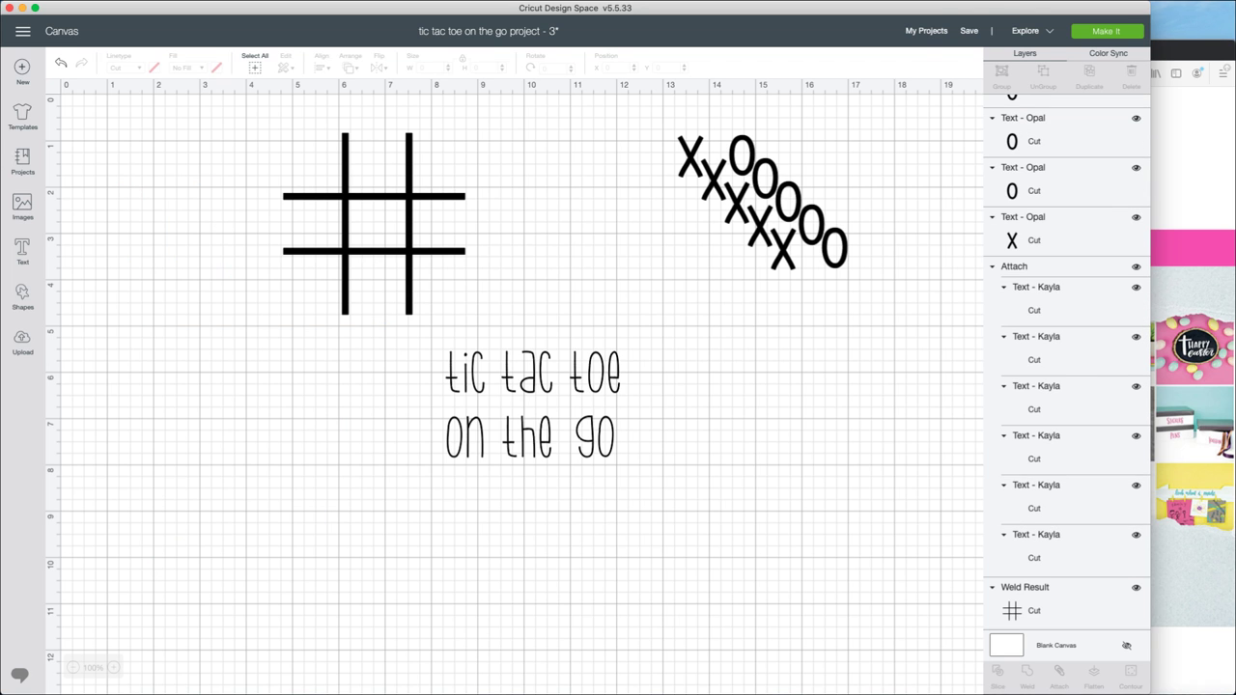
# Move the remaining "tic tac toe on the go" lettering about 2.5 inches right and 0.6 inch up, toward the X and O letters
pyautogui.moveTo(619, 137); pyautogui.dragTo(850, 271)
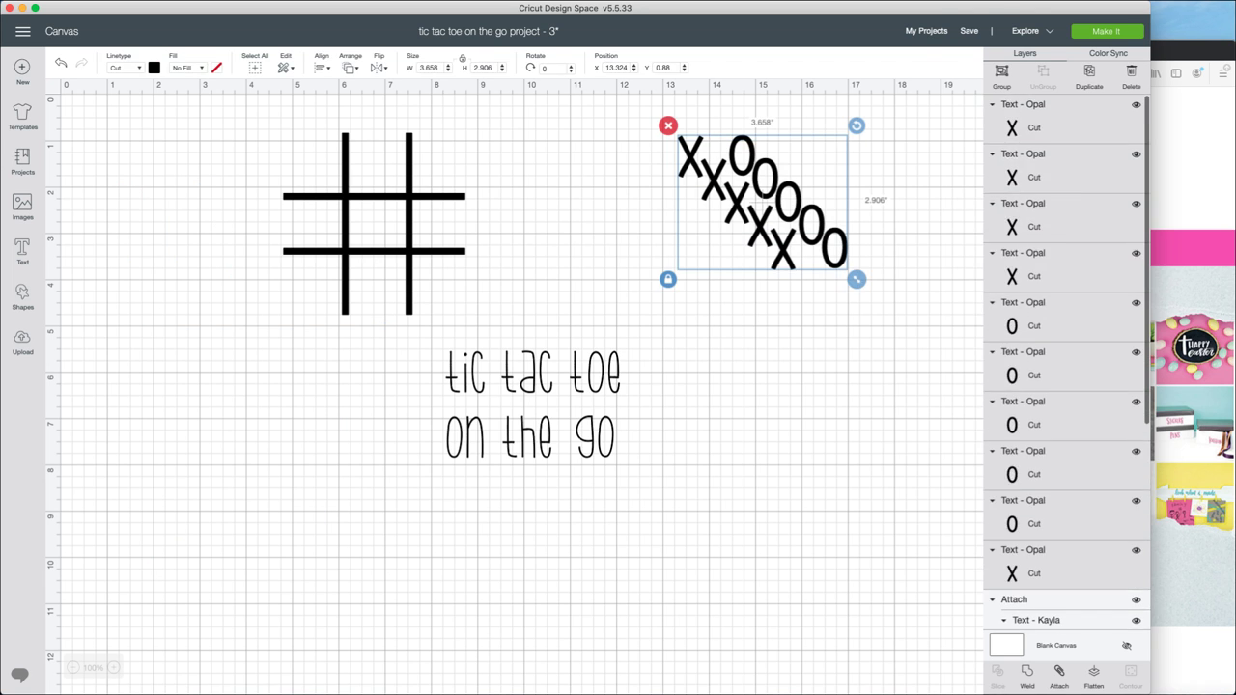
pyautogui.click(531, 377)
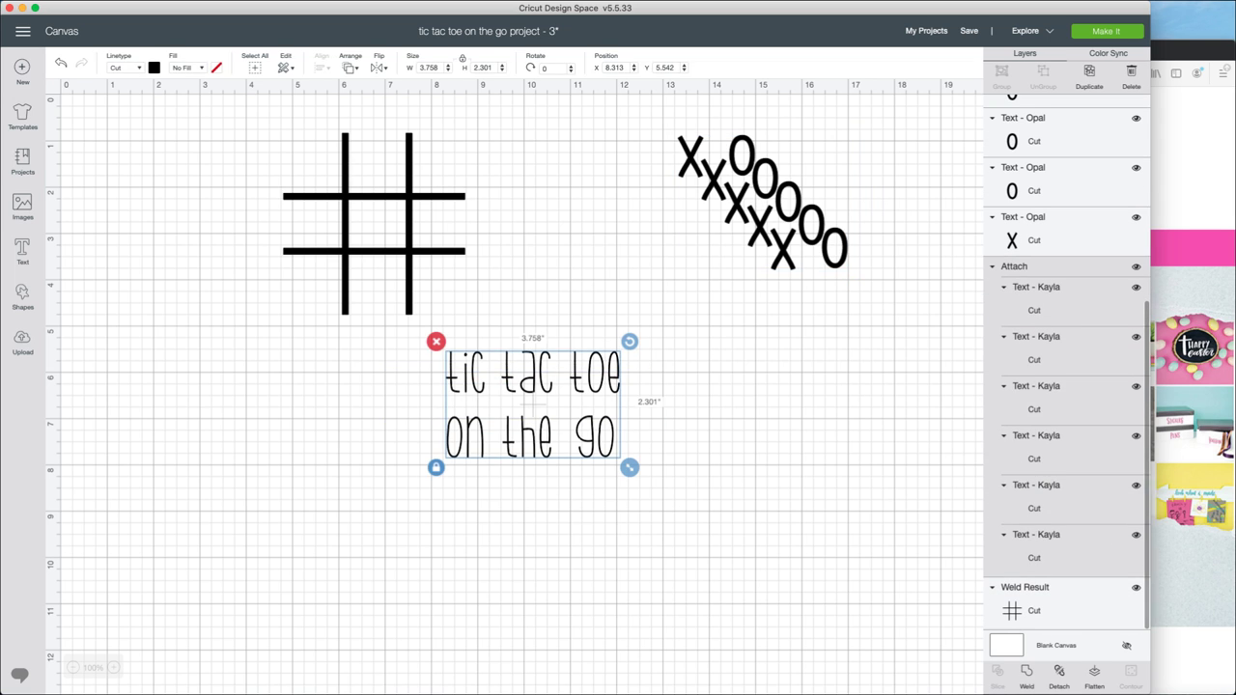
pyautogui.click(675, 541)
pyautogui.moveTo(530, 405); pyautogui.dragTo(649, 379)
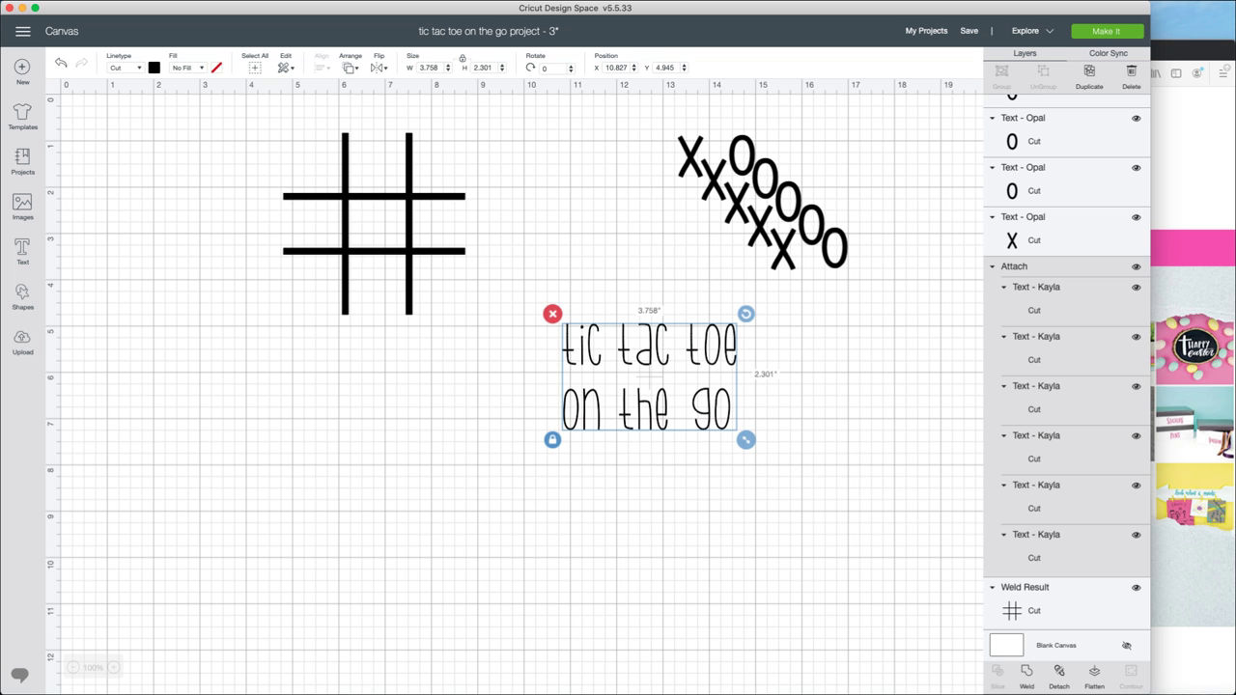
# Switch to the browser and open the complete list of fonts on the Makers Gonna Learn site
pyautogui.press('super+Tab')
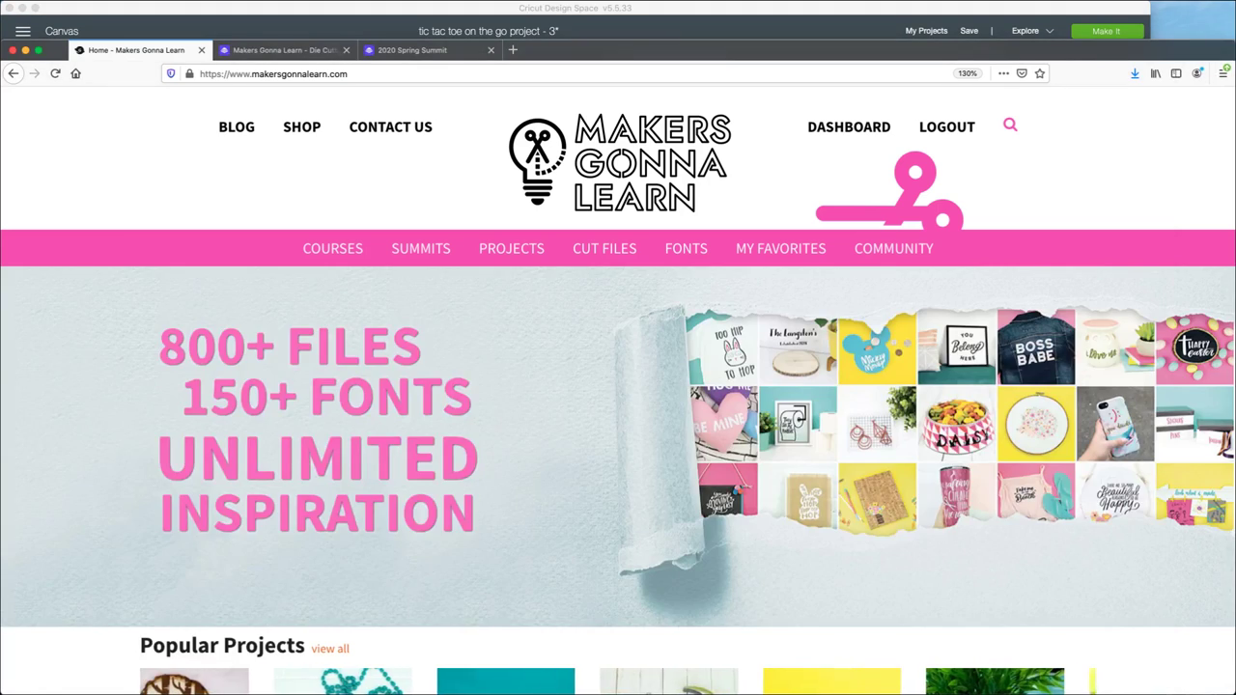
pyautogui.click(686, 249)
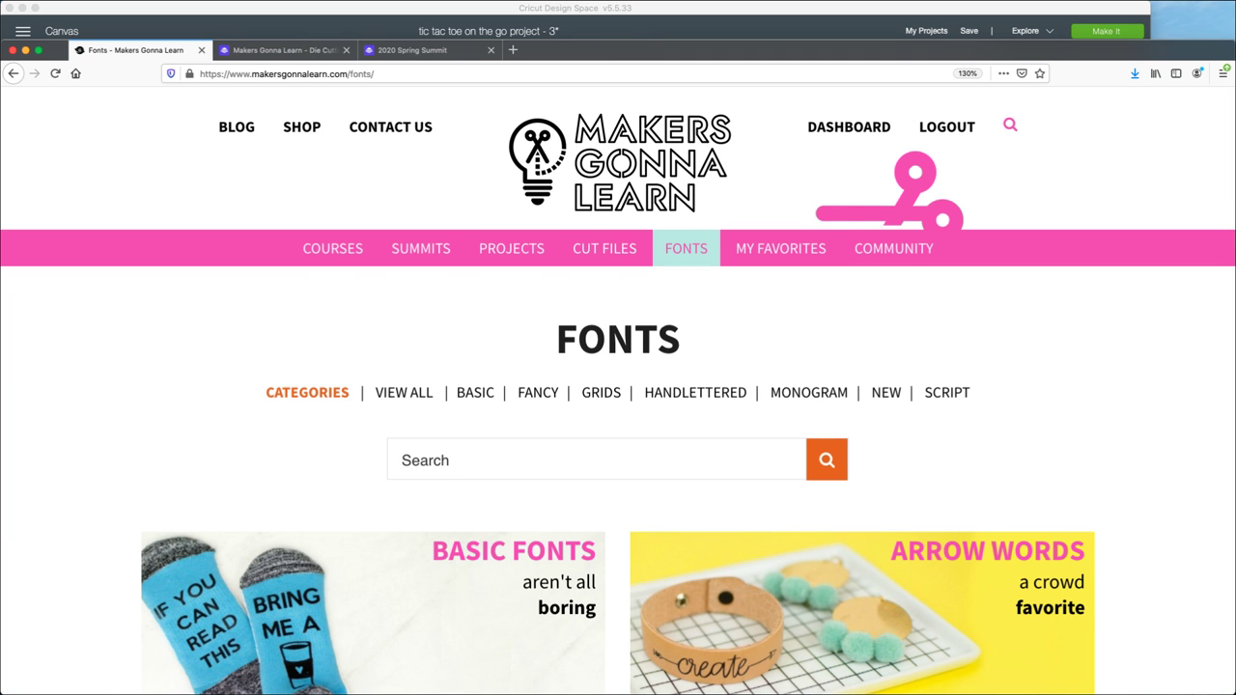
pyautogui.scroll(-5, 618, 391)
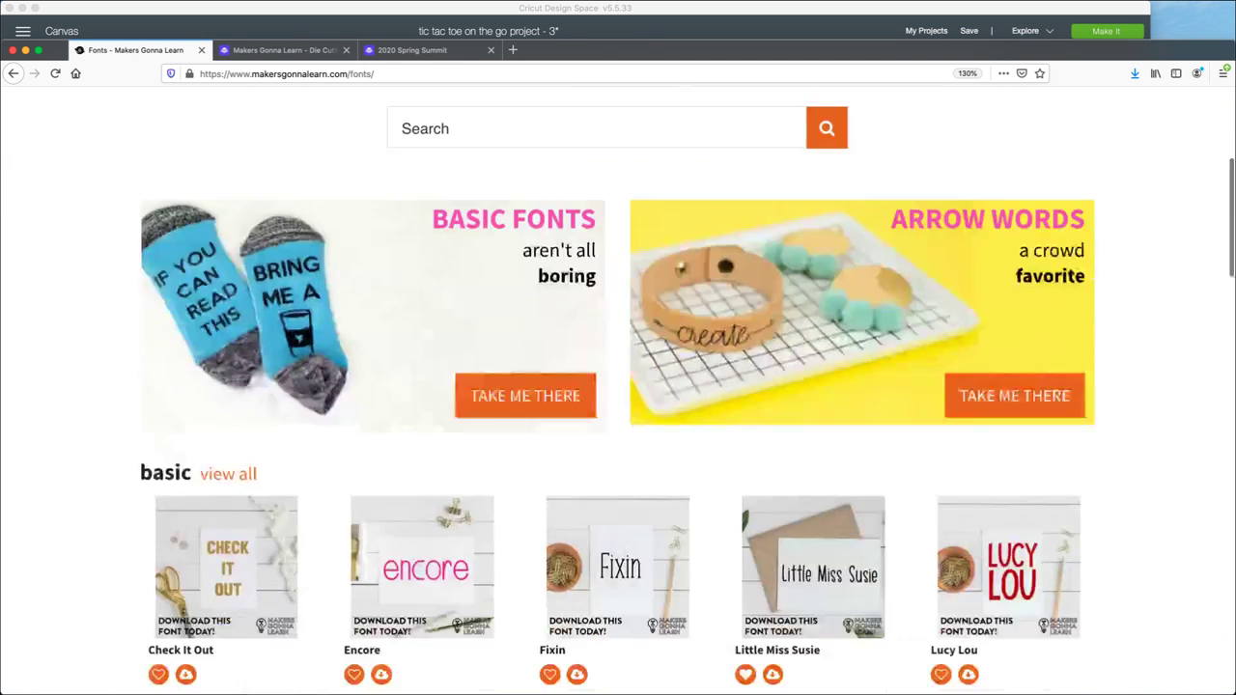
pyautogui.scroll(-6, 618, 391)
pyautogui.scroll(10, 618, 391)
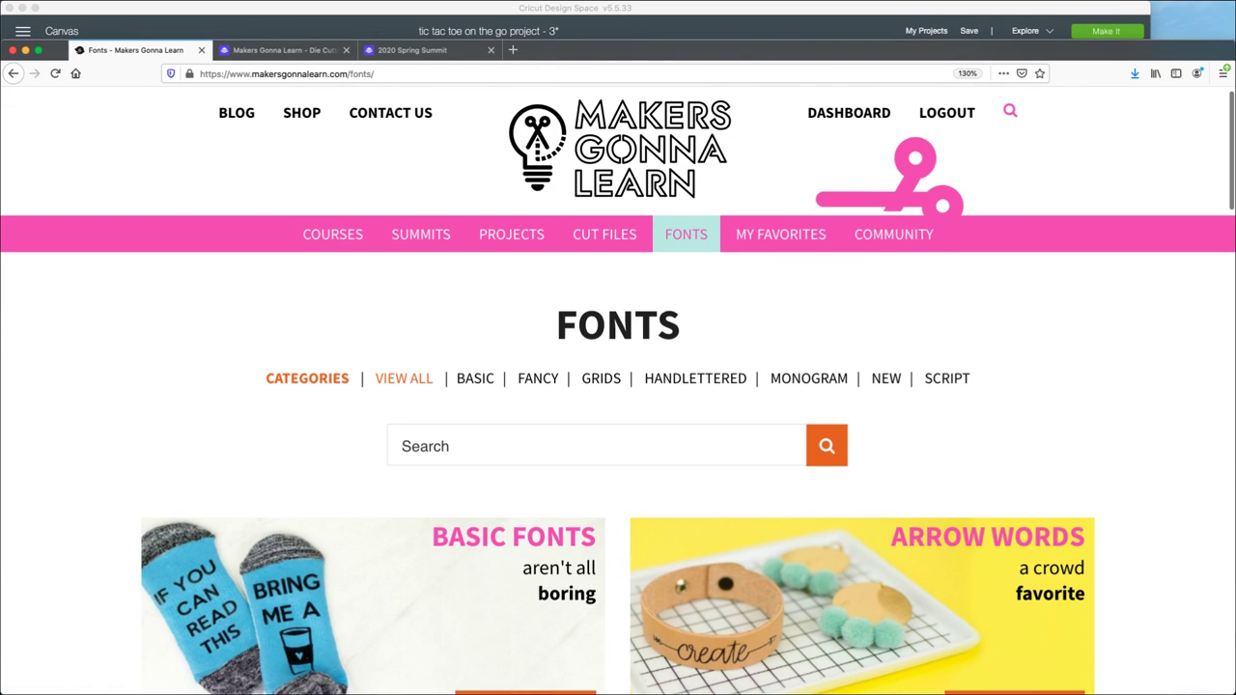
pyautogui.click(404, 377)
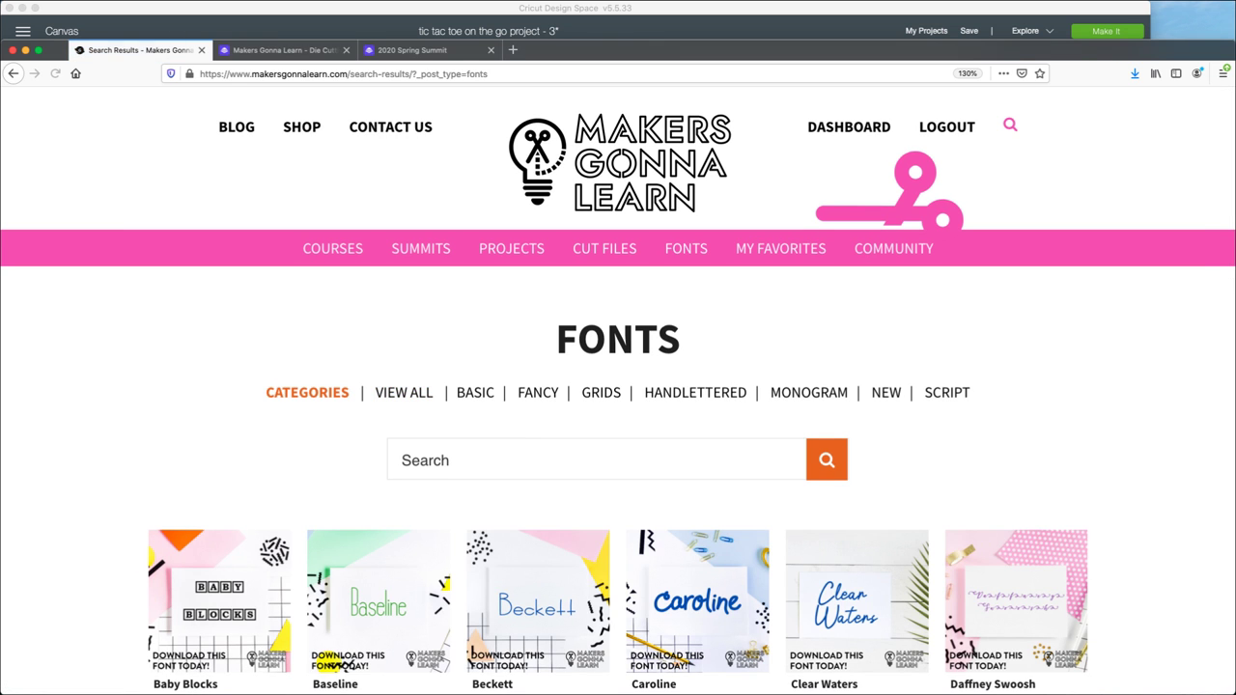
# Look through the font previews in the complete list, from Baby Blocks to Gum Drops
pyautogui.scroll(-5, 618, 386)
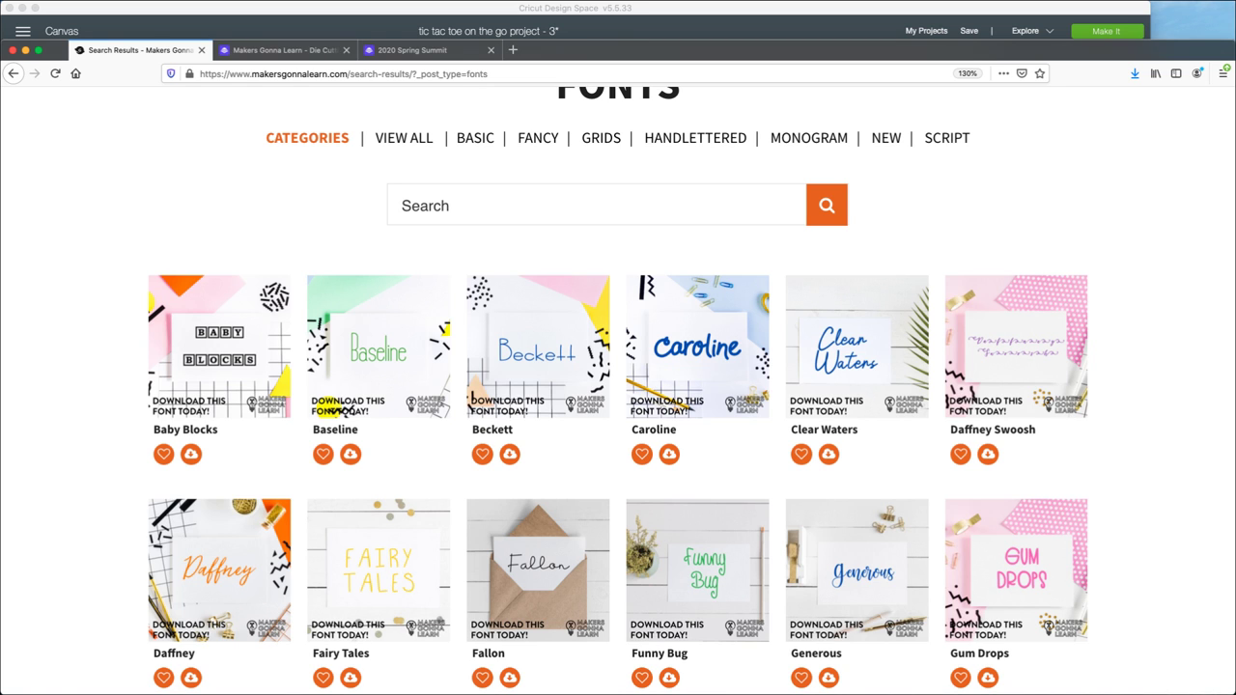
pyautogui.scroll(4, 618, 386)
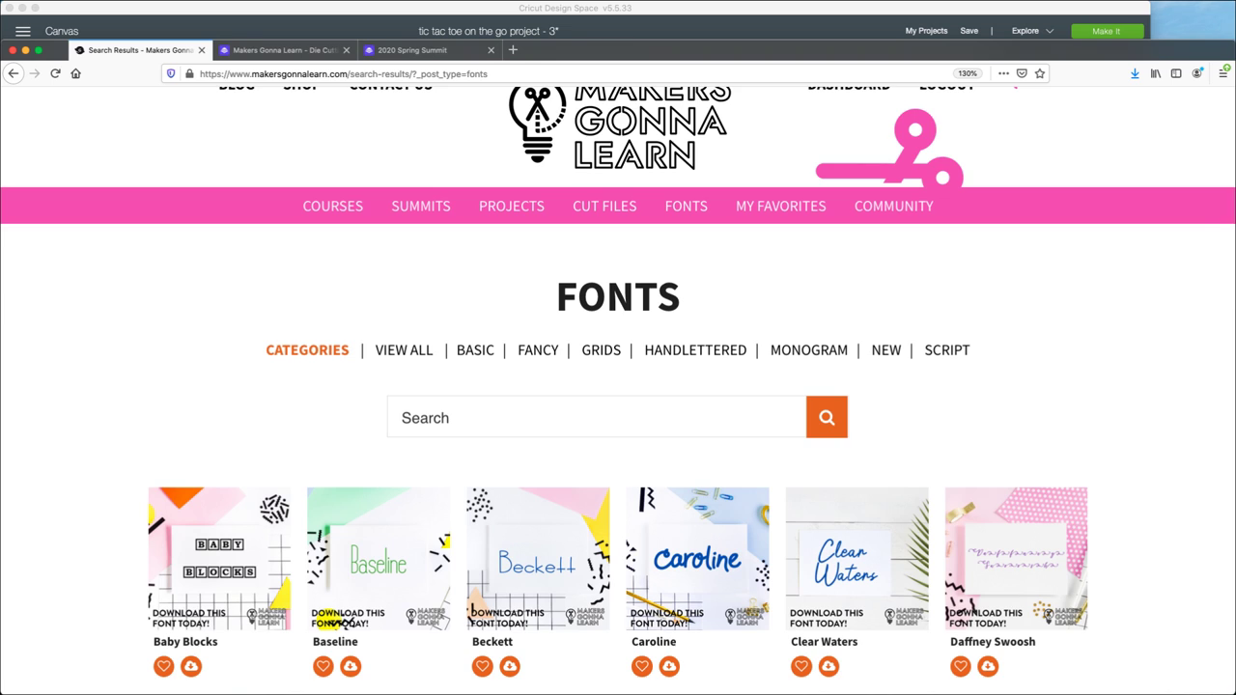
pyautogui.scroll(-3, 618, 386)
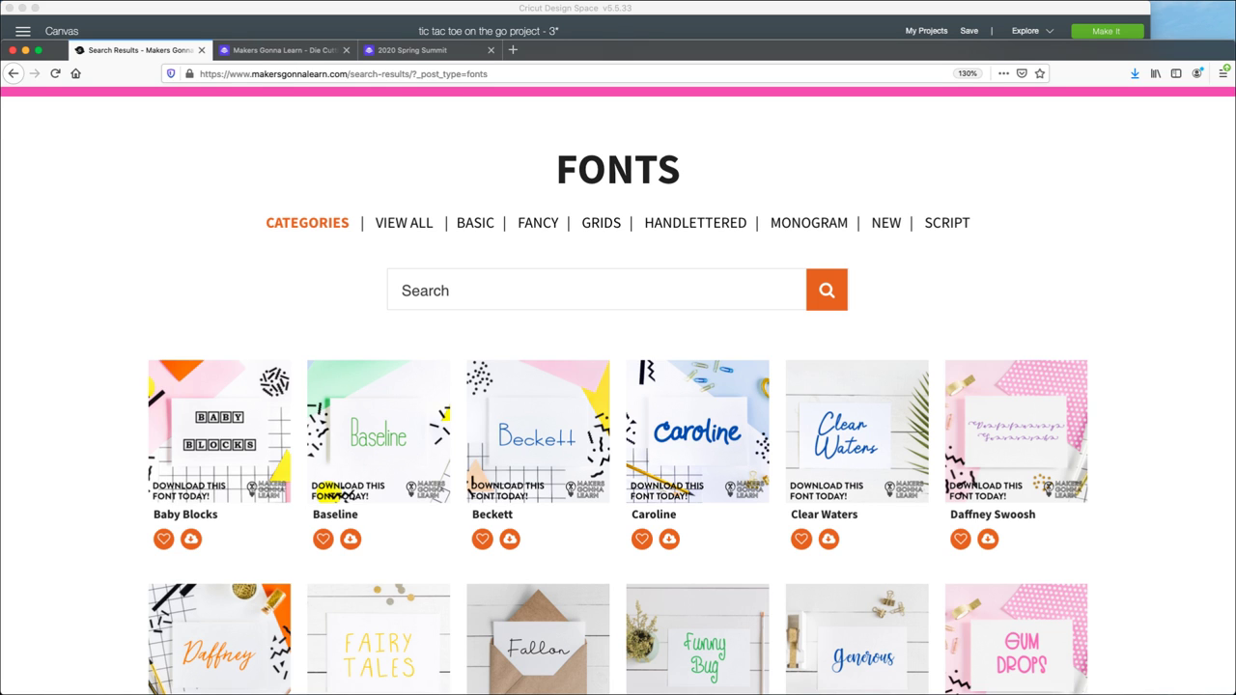
pyautogui.scroll(-3, 617, 390)
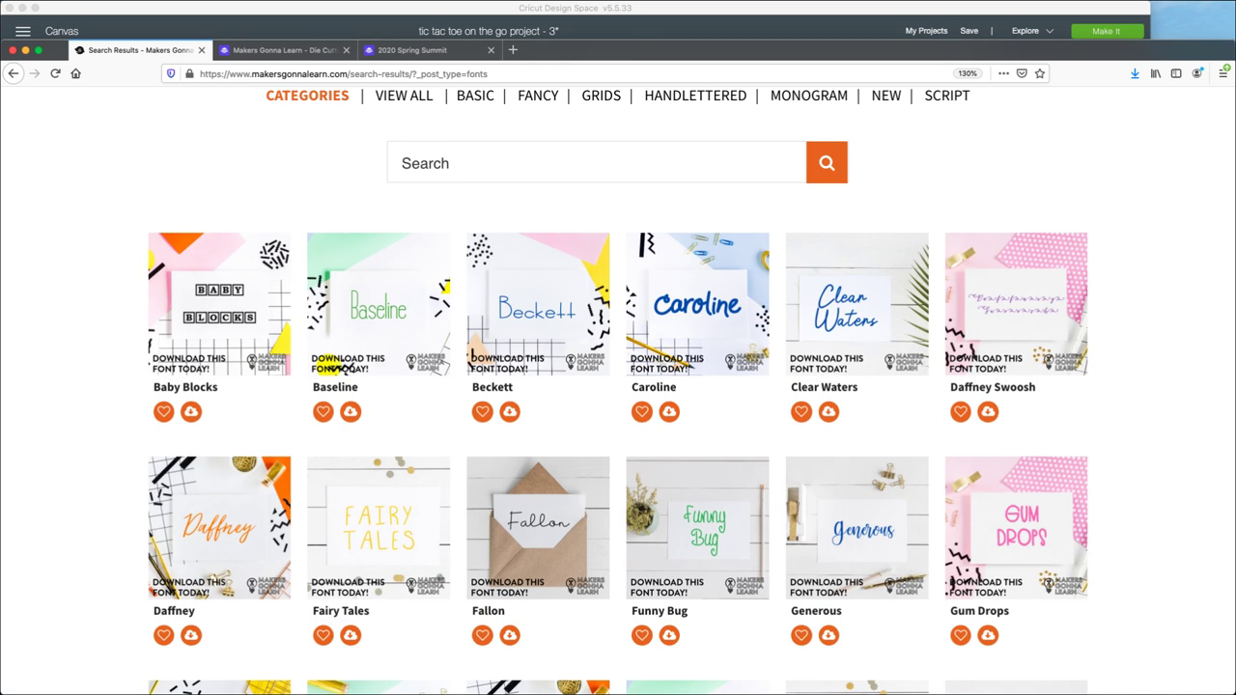
pyautogui.scroll(-1, 618, 390)
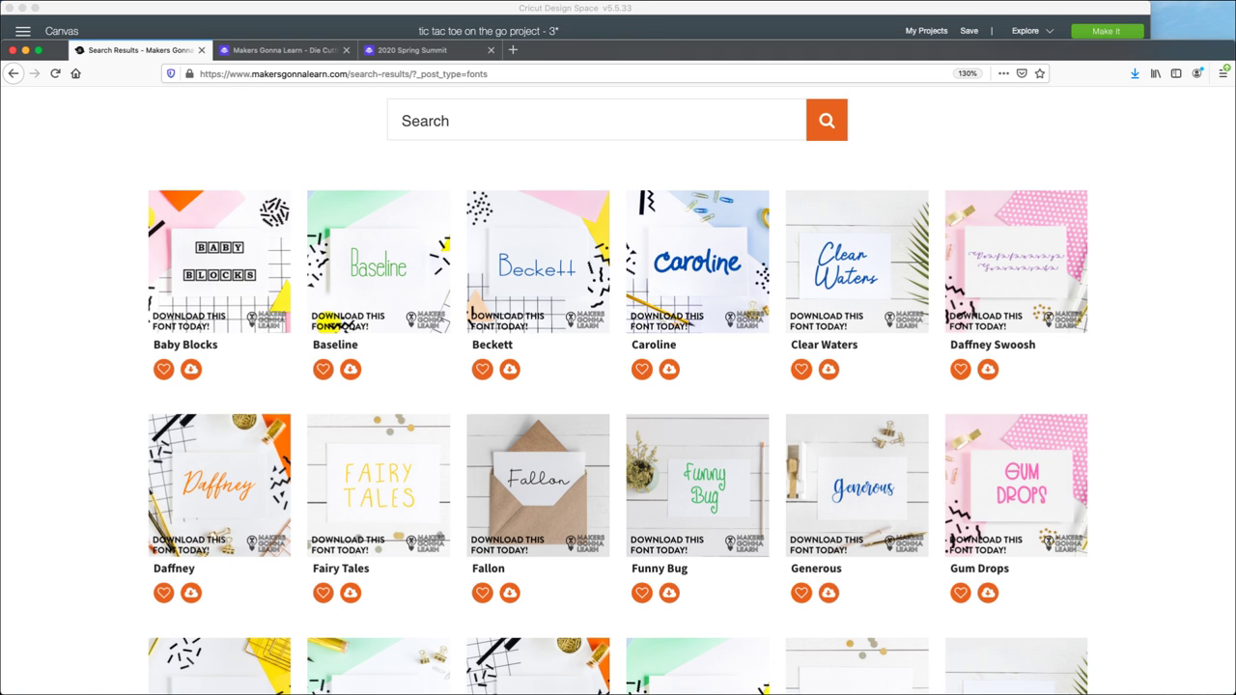
pyautogui.scroll(2, 618, 390)
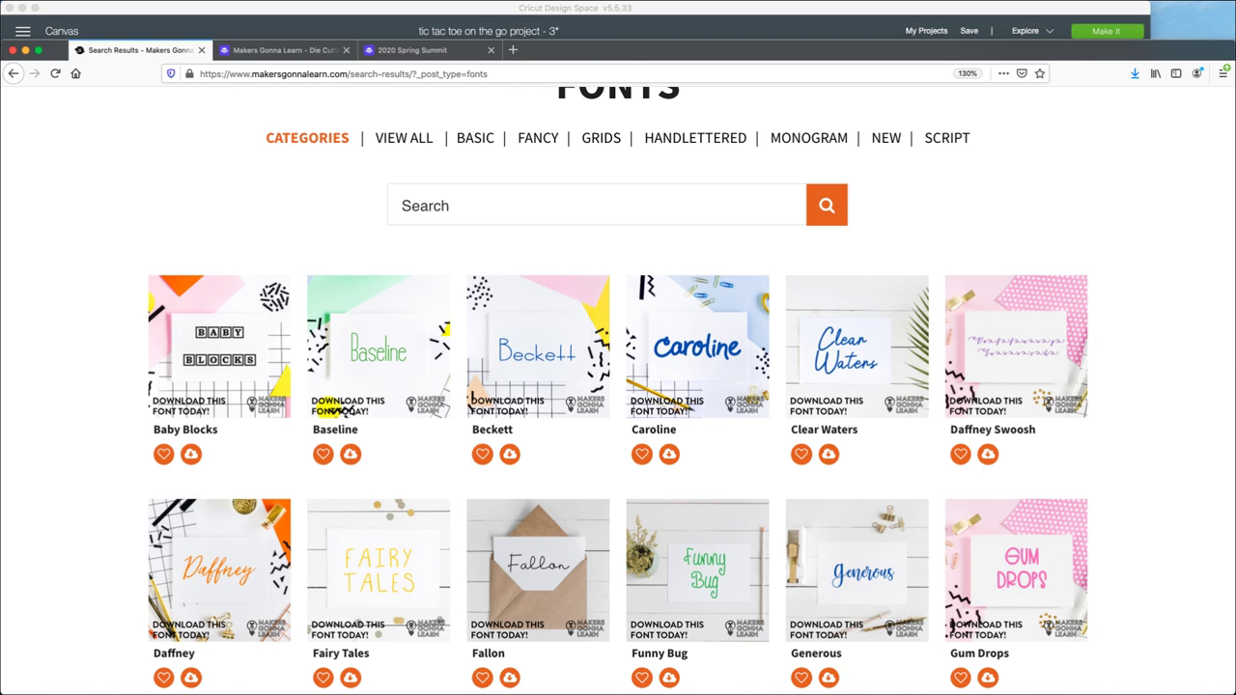
pyautogui.scroll(3, 695, 483)
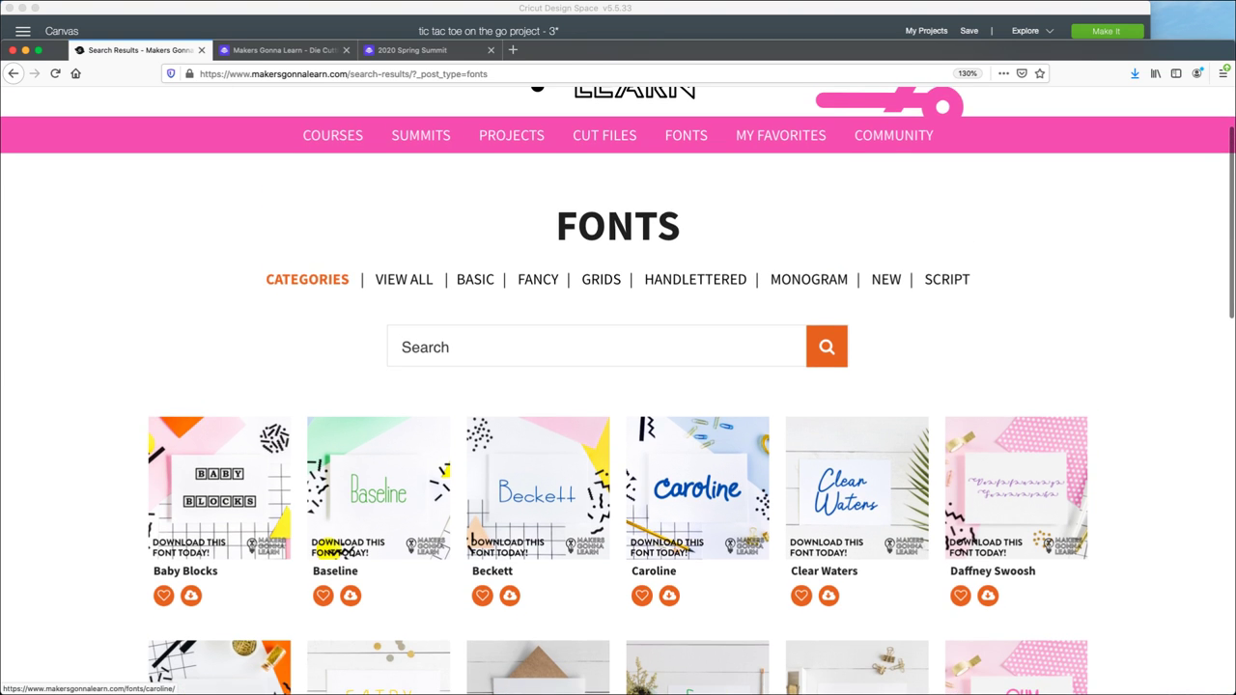
pyautogui.scroll(-3, 695, 482)
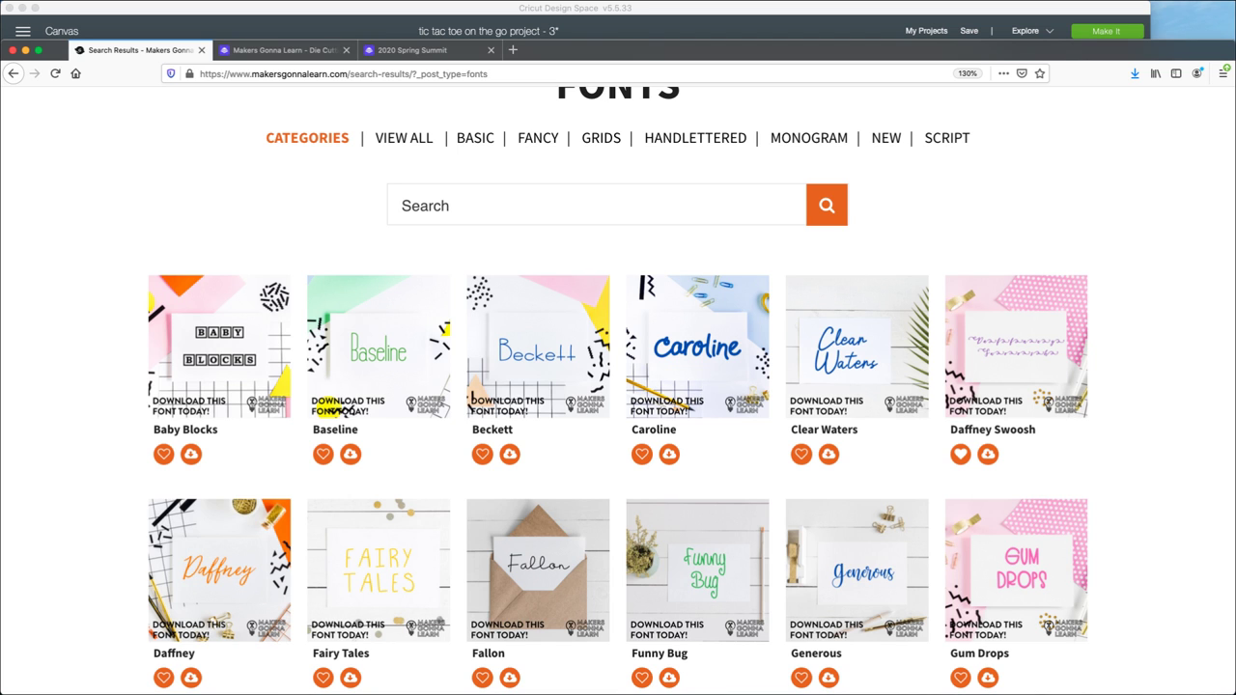
# Filter the fonts to the Grids category and look through the grid designs, including the Family Name Grids
pyautogui.scroll(5, 598, 386)
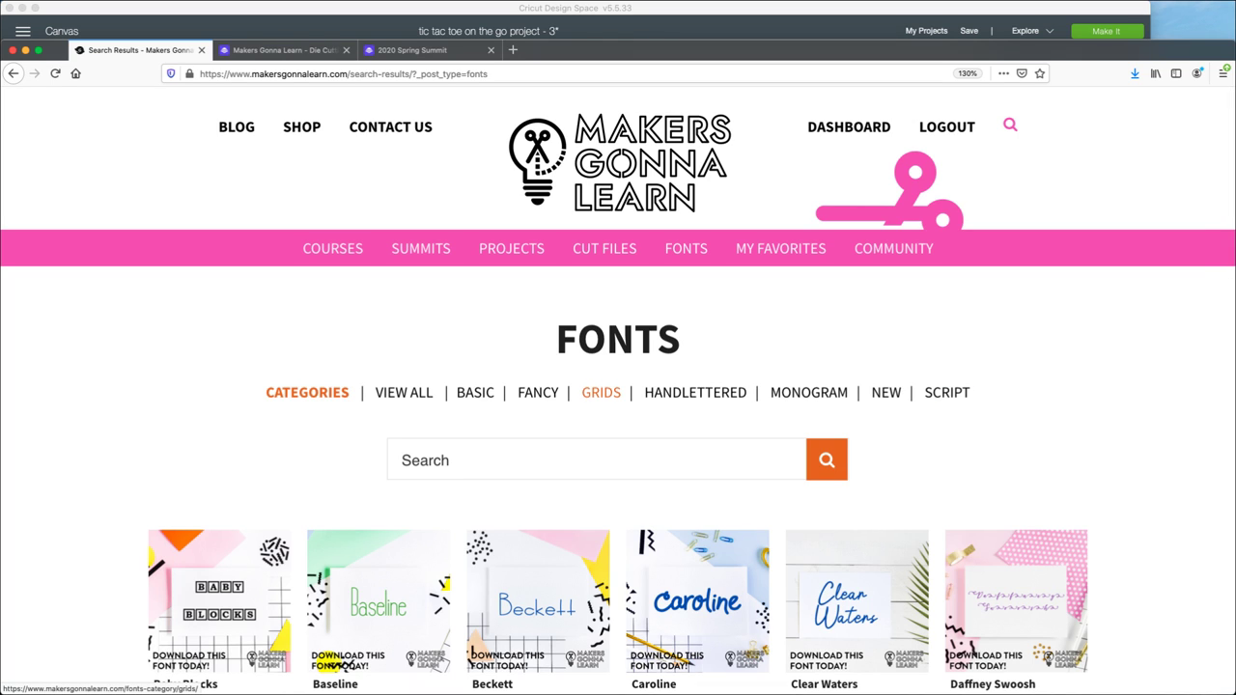
pyautogui.click(601, 392)
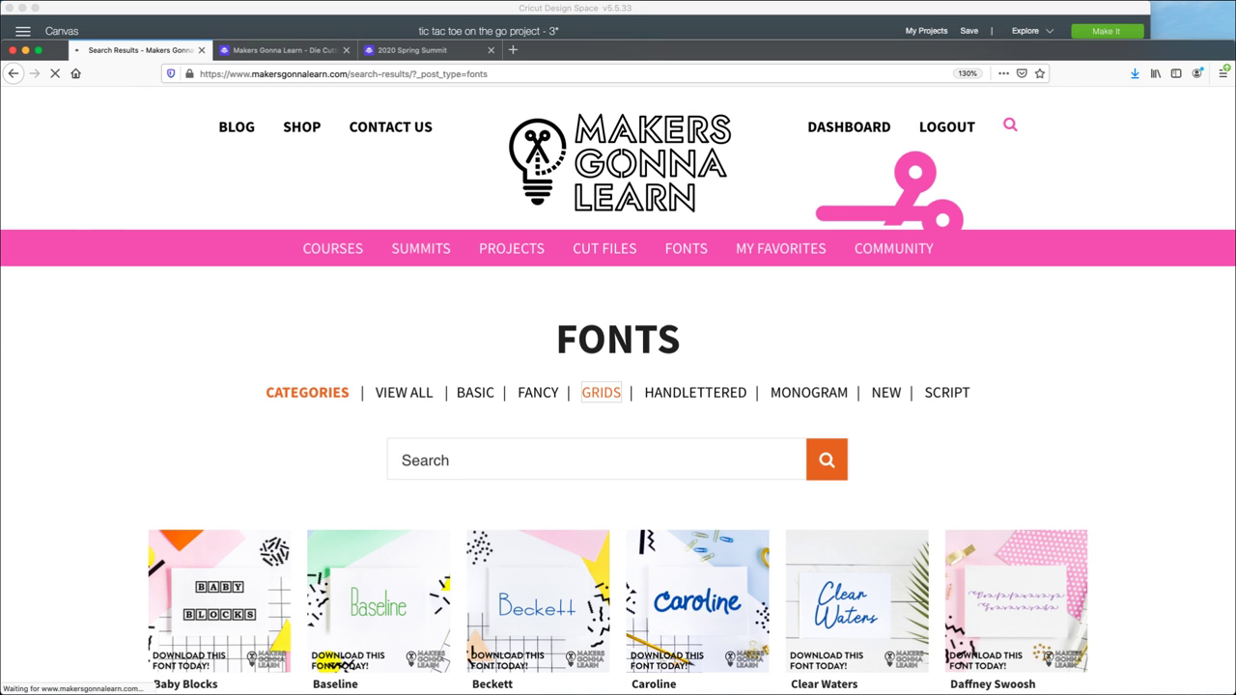
pyautogui.scroll(-3, 618, 386)
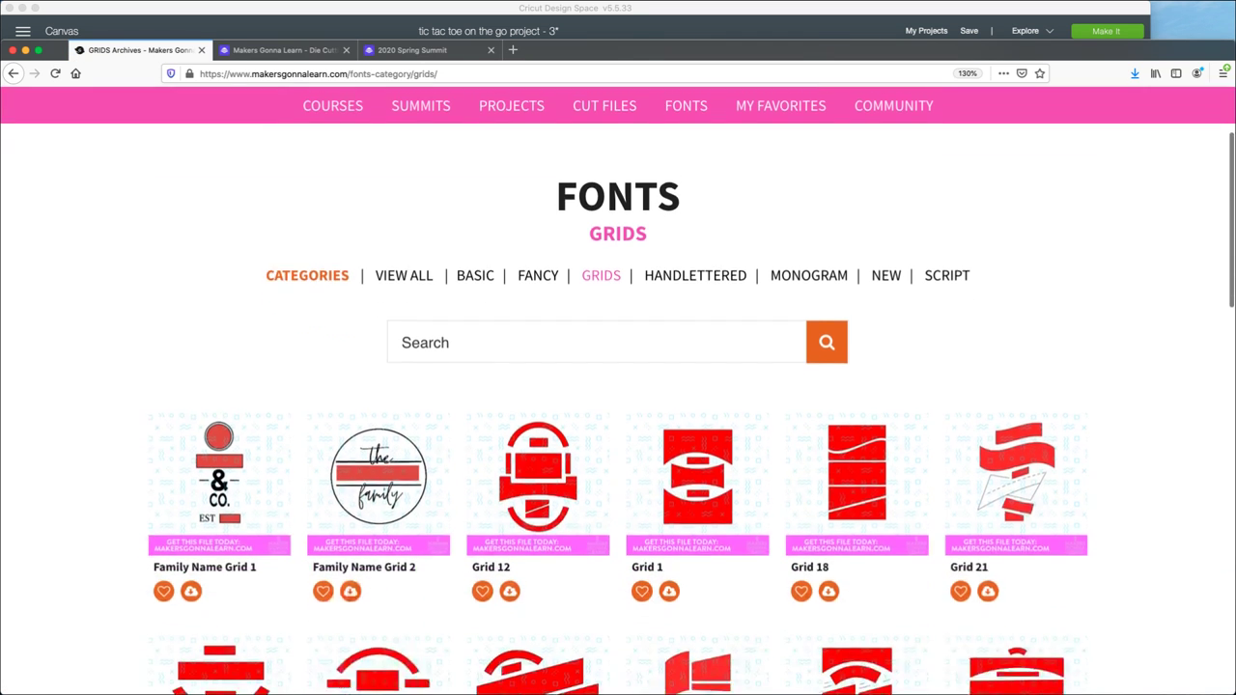
pyautogui.scroll(-3, 618, 386)
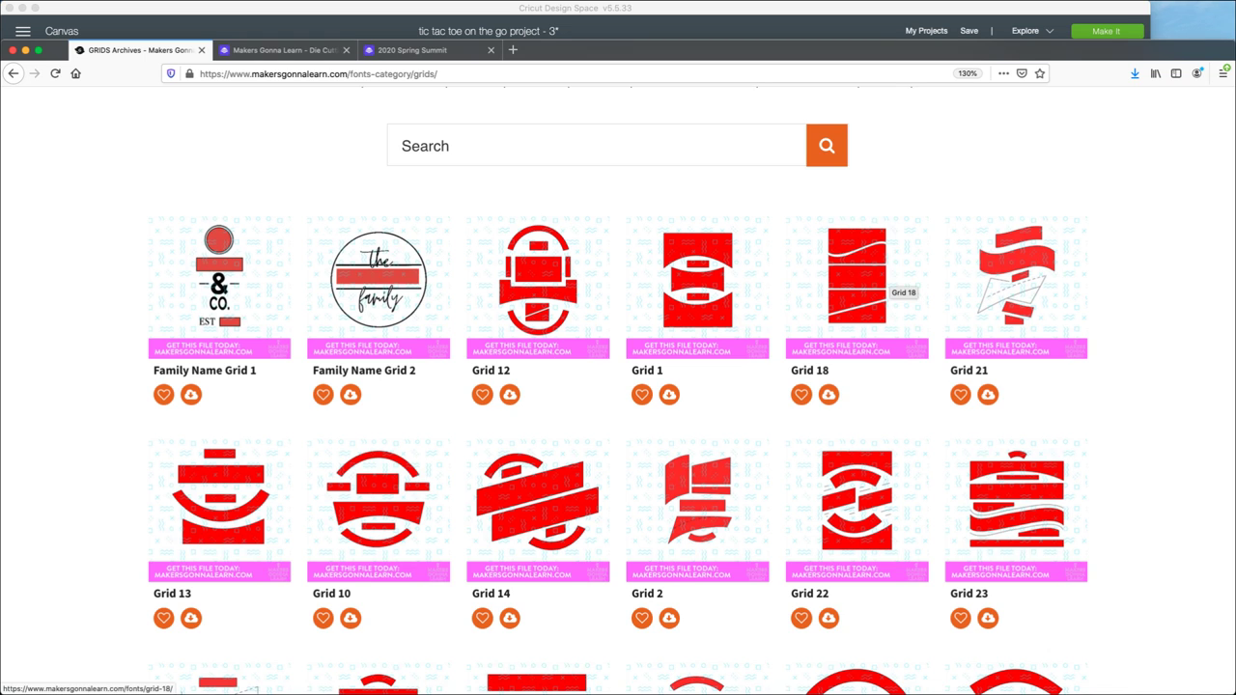
pyautogui.scroll(-4, 883, 280)
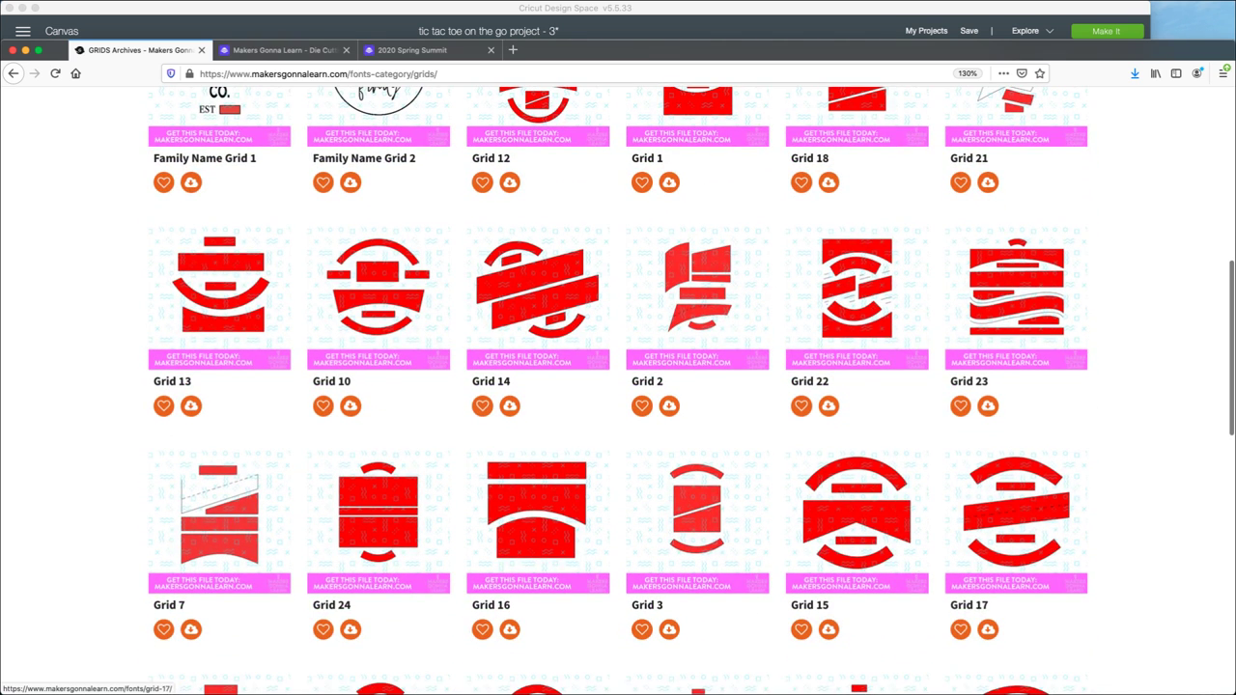
pyautogui.scroll(-1, 618, 386)
pyautogui.scroll(-3, 617, 386)
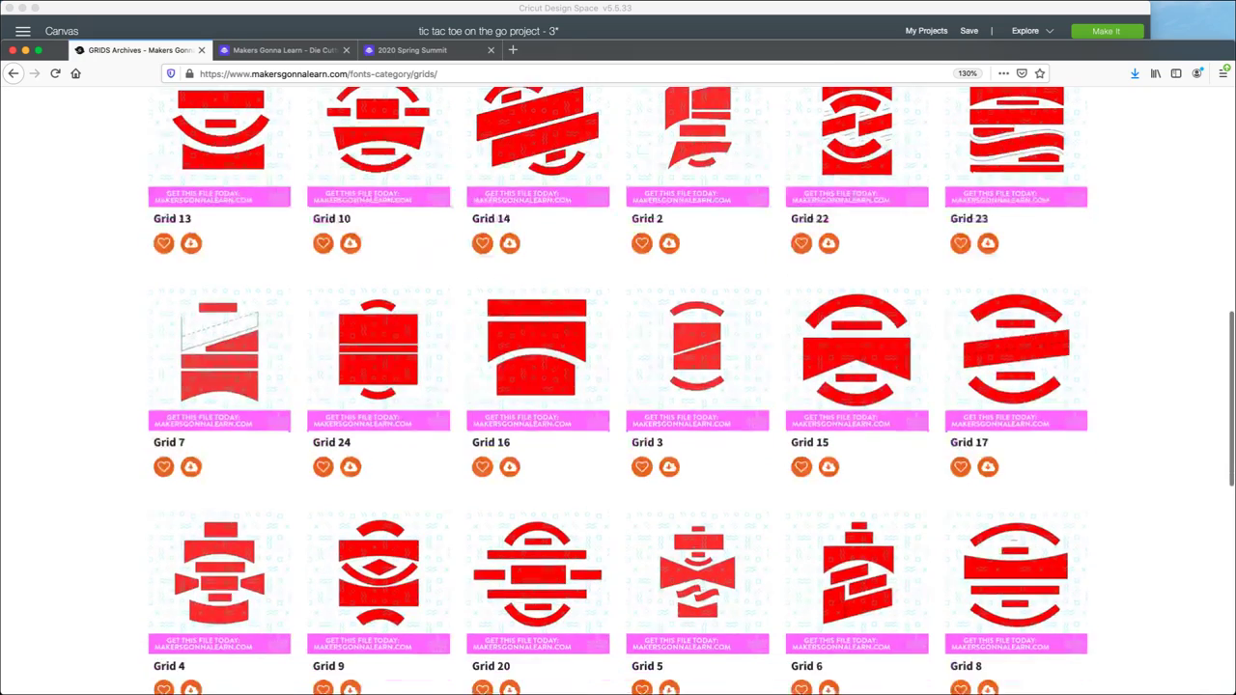
pyautogui.scroll(-5, 618, 387)
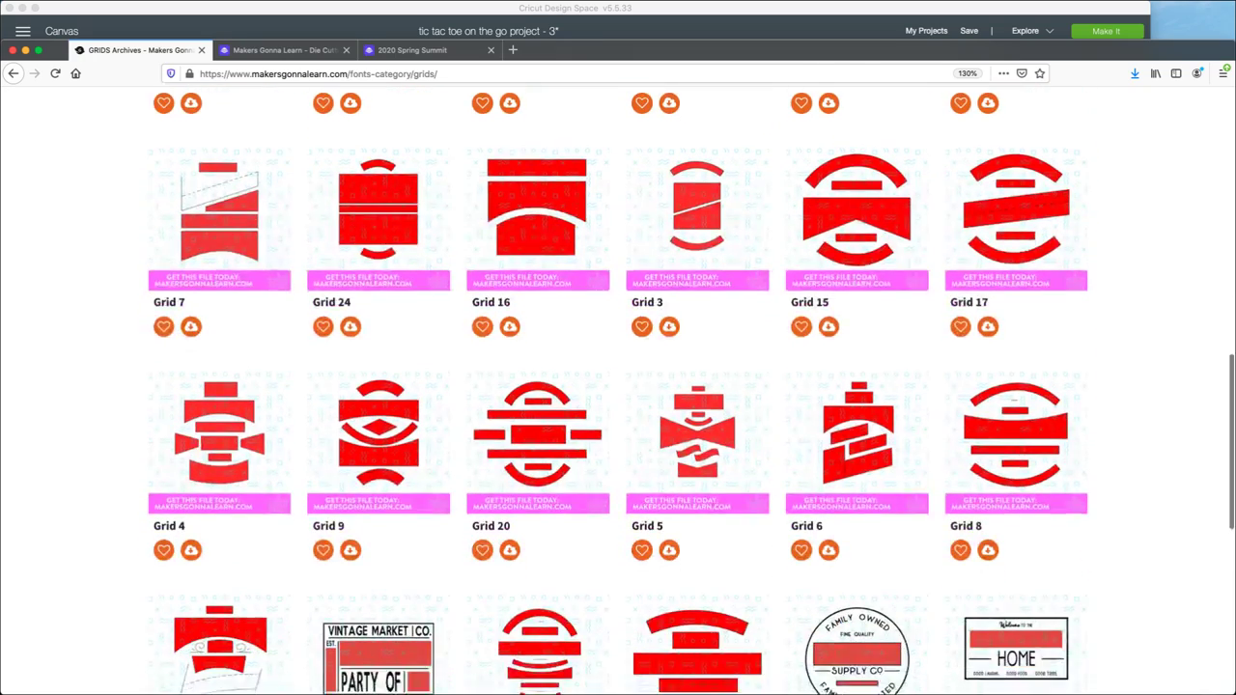
pyautogui.scroll(-1, 617, 386)
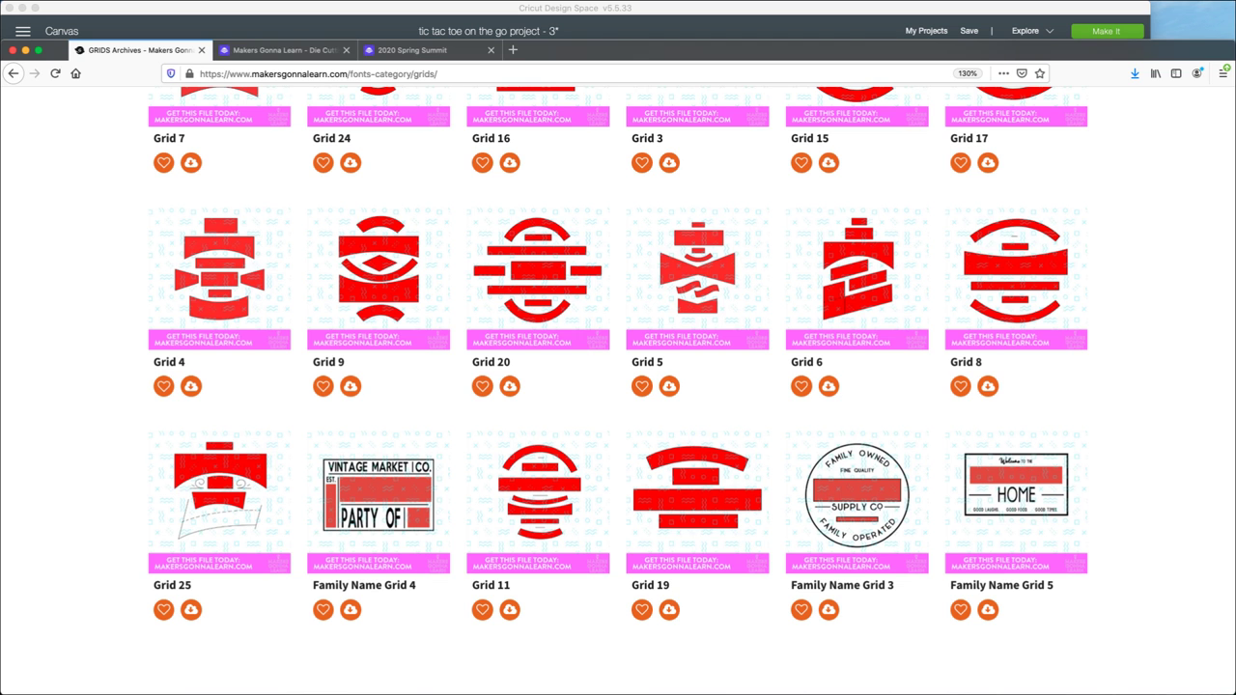
pyautogui.scroll(6, 618, 386)
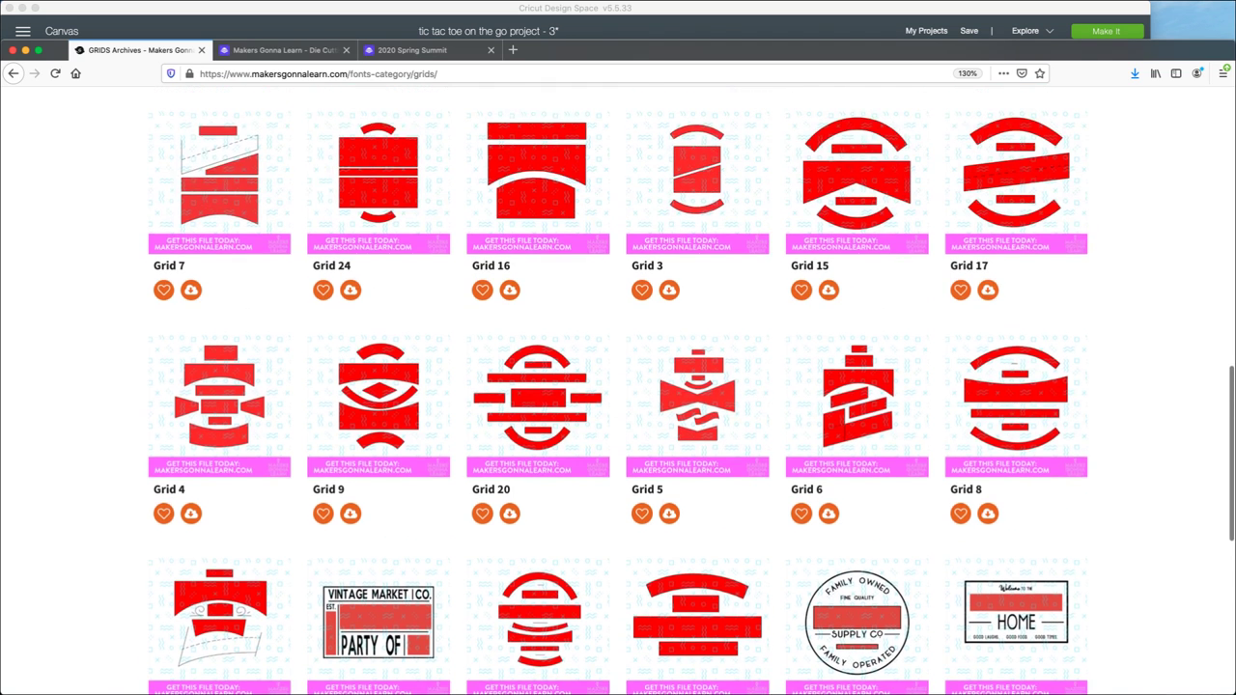
pyautogui.scroll(5, 617, 386)
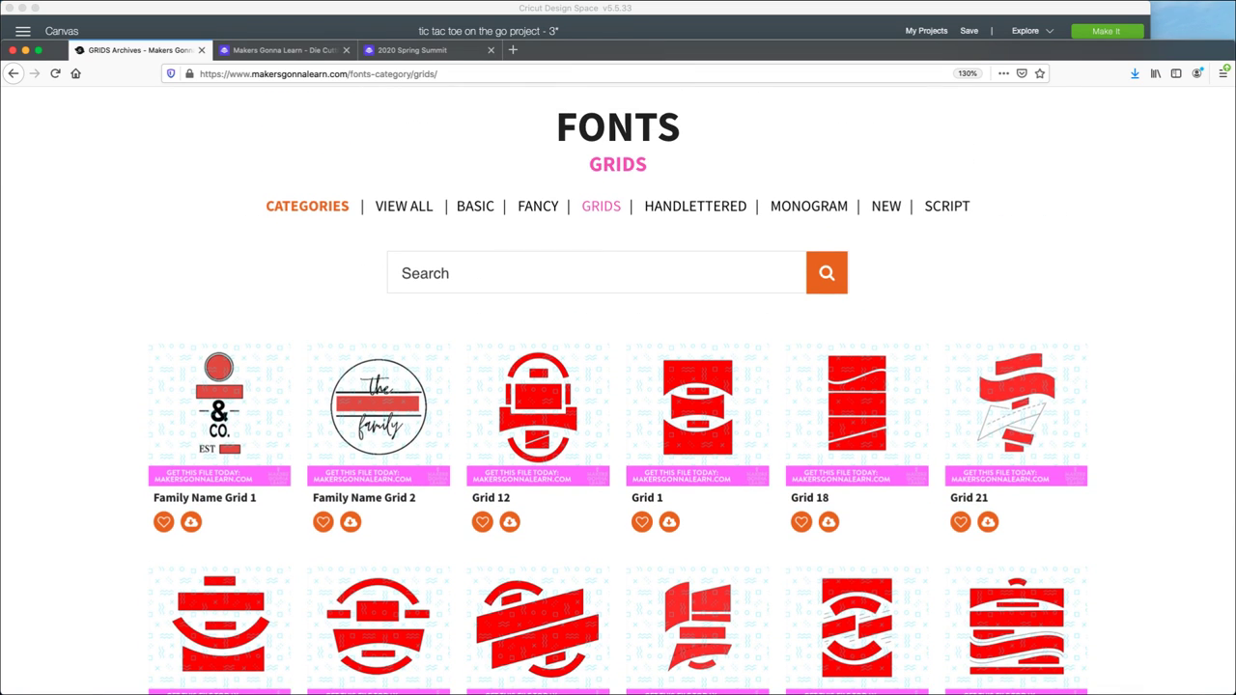
pyautogui.scroll(5, 618, 386)
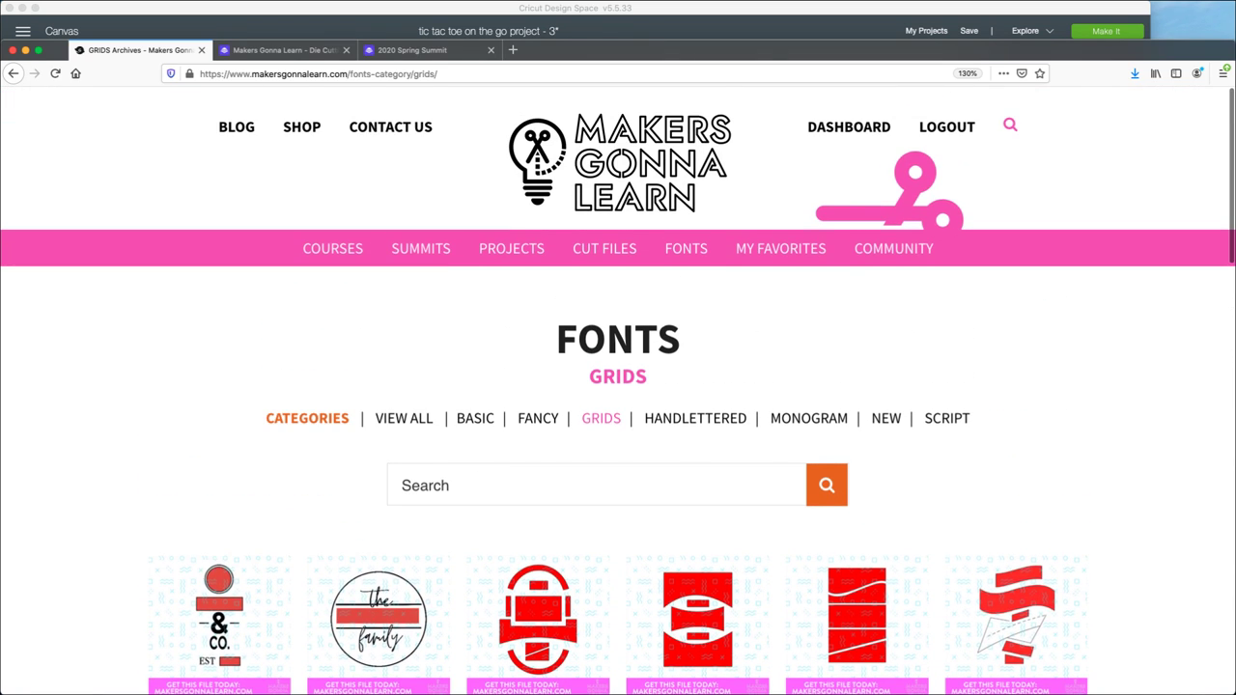
# On the already open membership page, examine the yearly member benefits, the three free online classes and the Membership Levels comparison
pyautogui.click(280, 49)
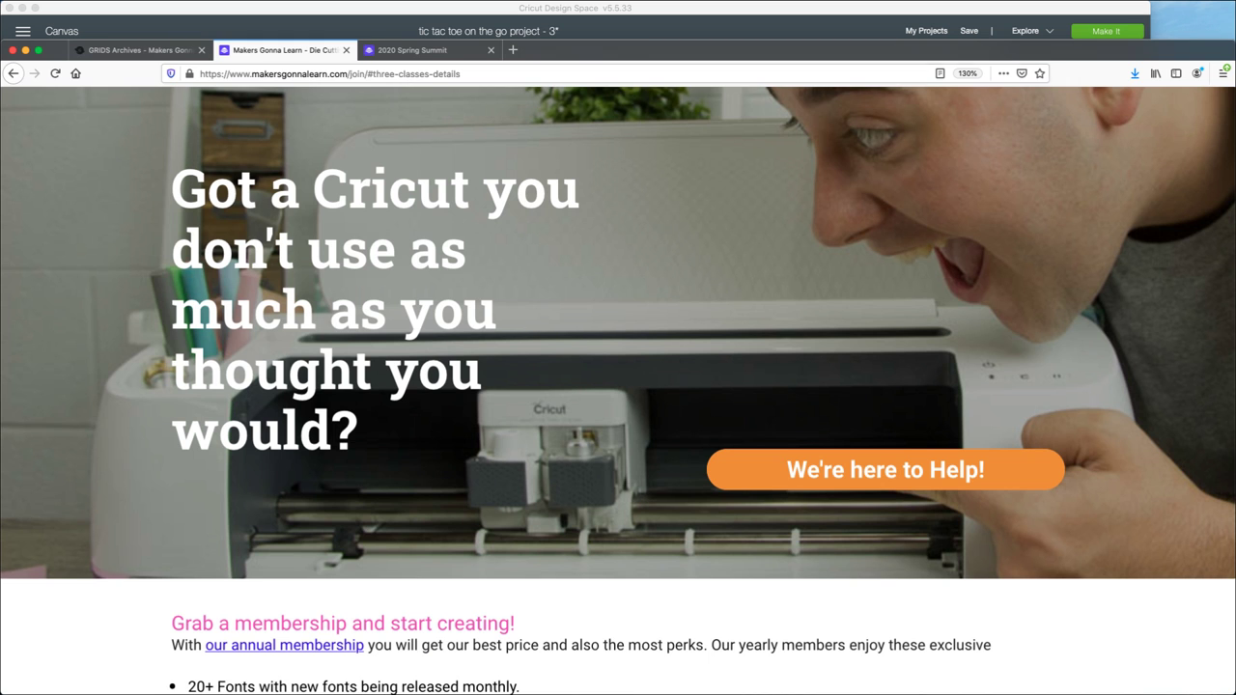
pyautogui.scroll(-6, 617, 391)
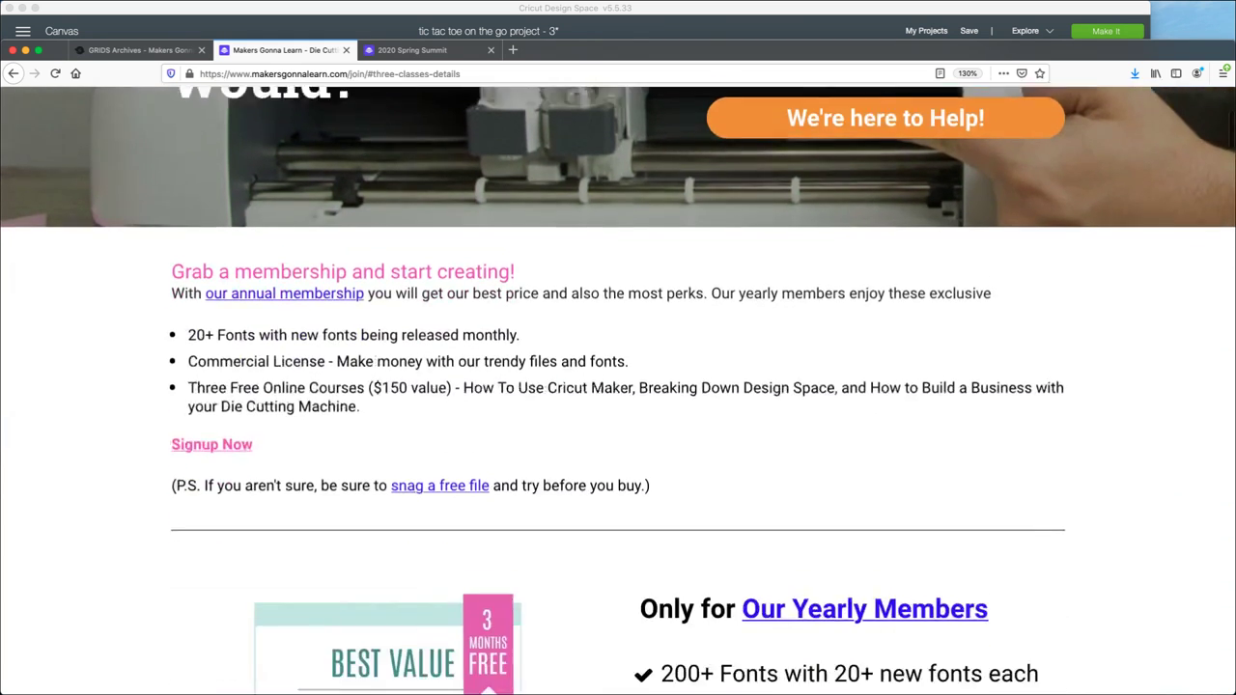
pyautogui.scroll(-2, 618, 391)
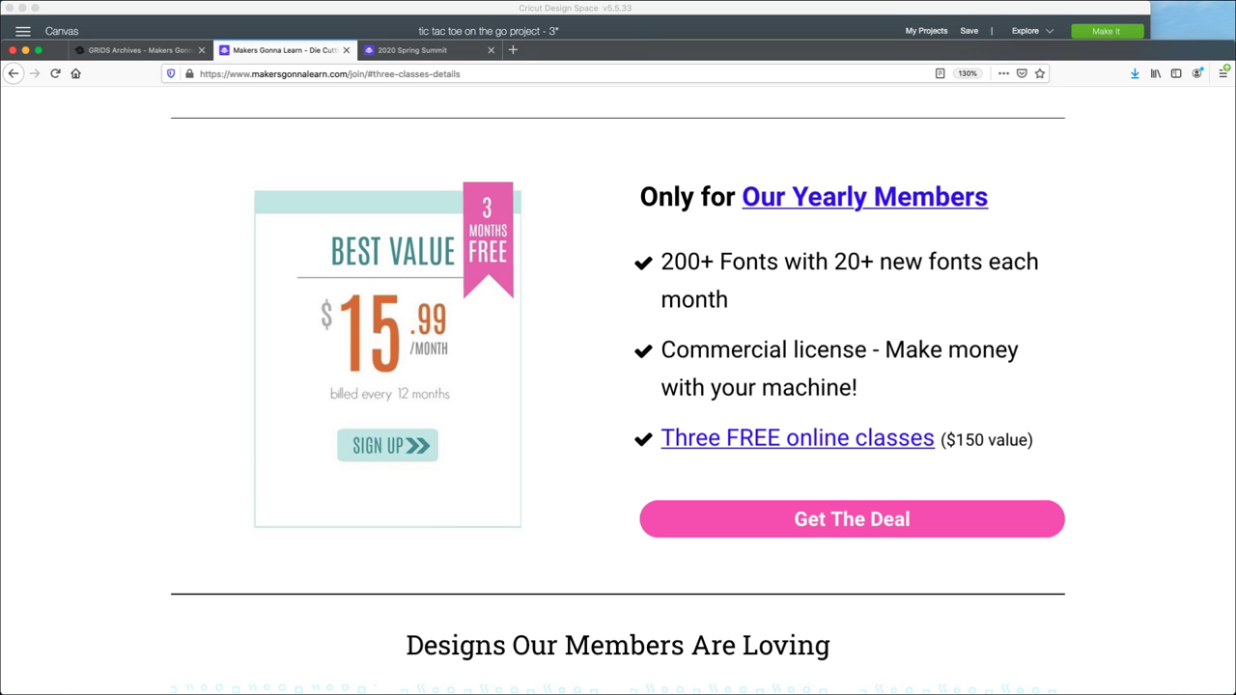
pyautogui.scroll(-6, 923, 386)
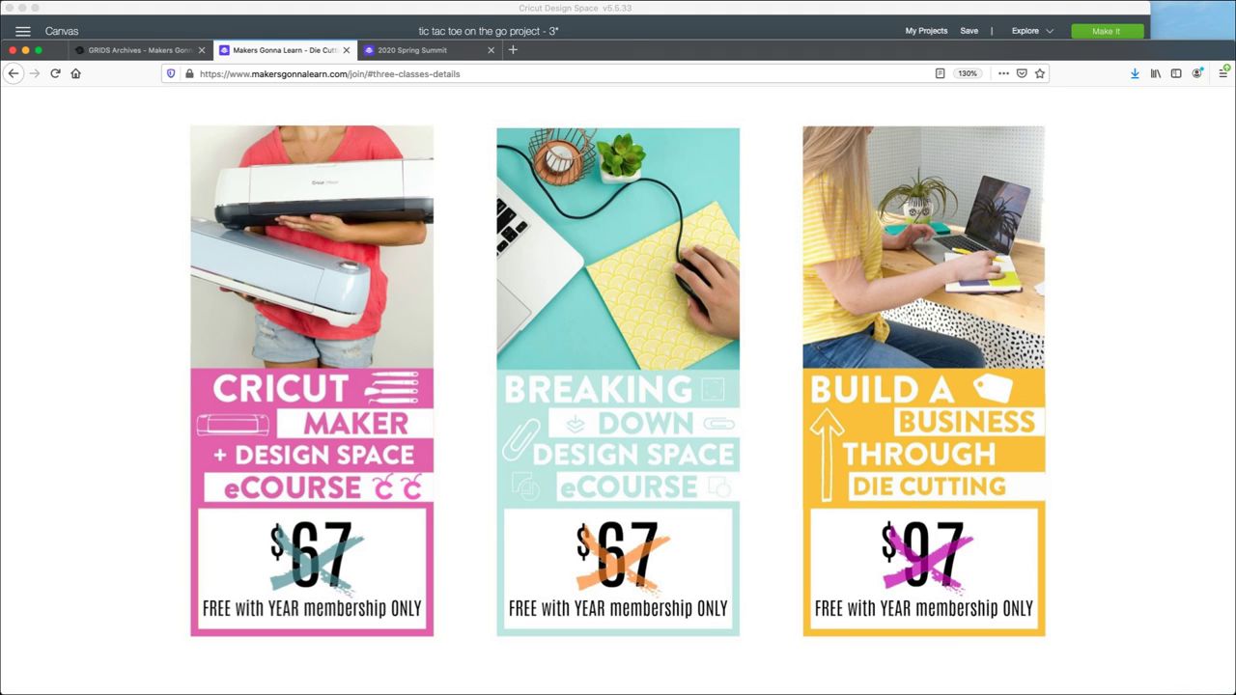
pyautogui.scroll(-5, 618, 386)
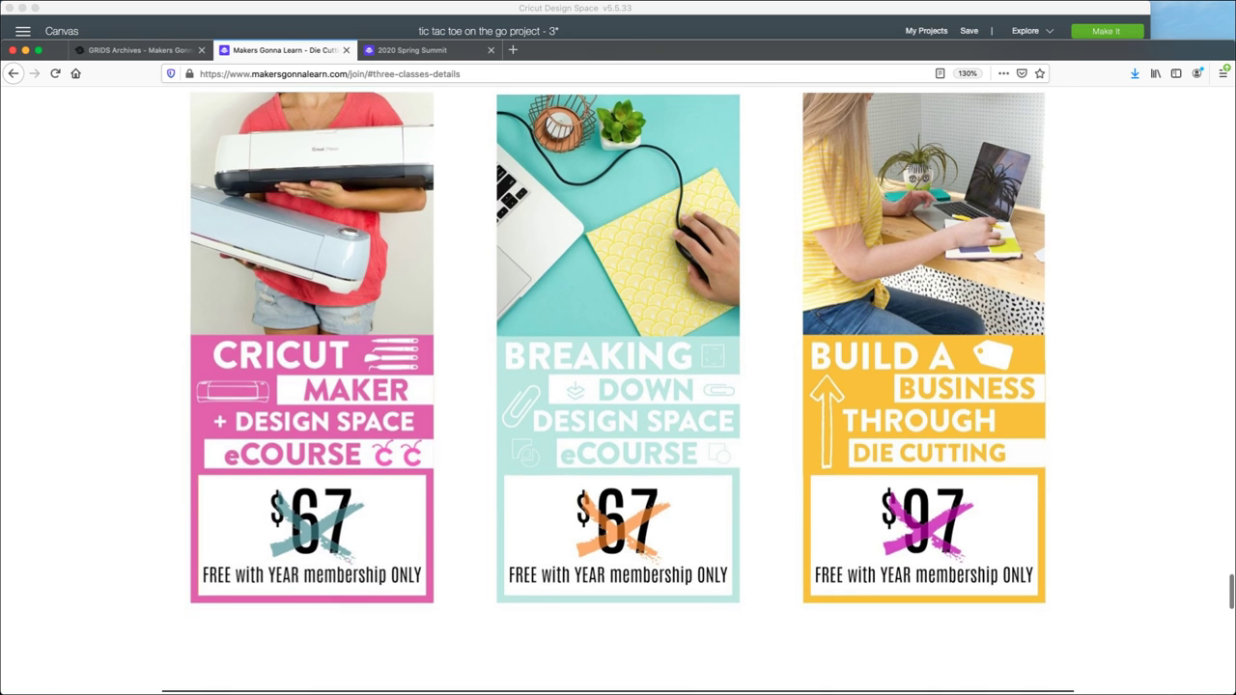
pyautogui.scroll(-7, 618, 386)
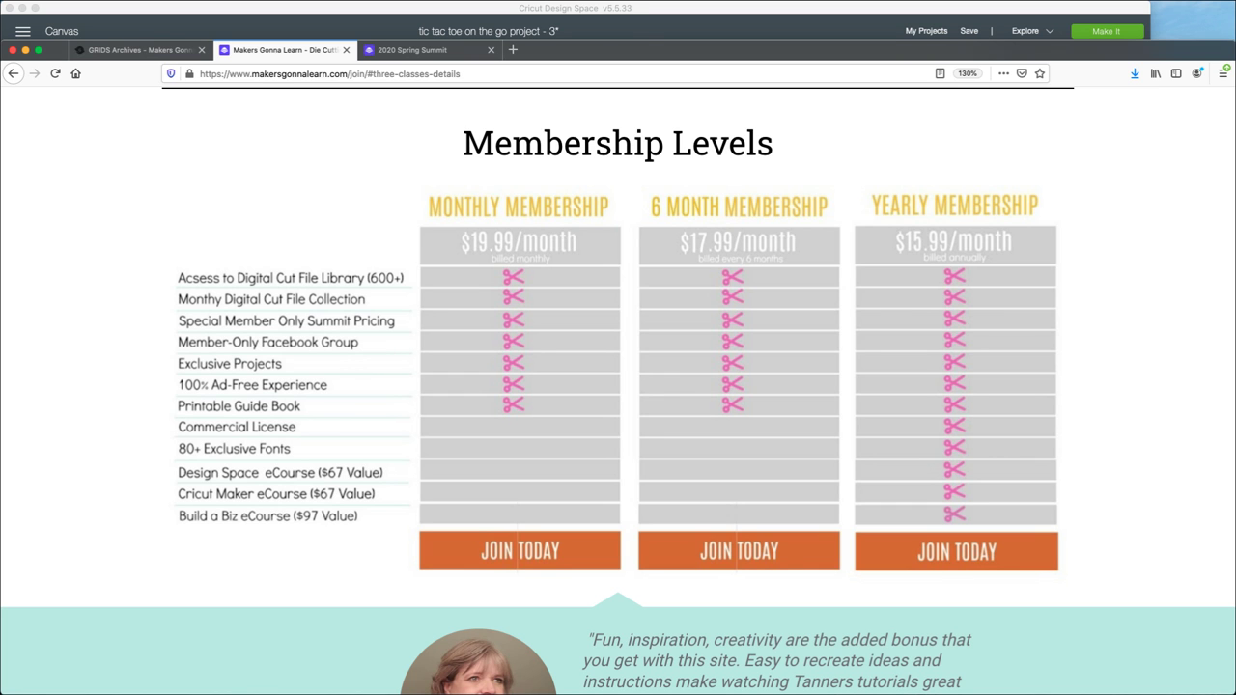
pyautogui.scroll(3, 618, 391)
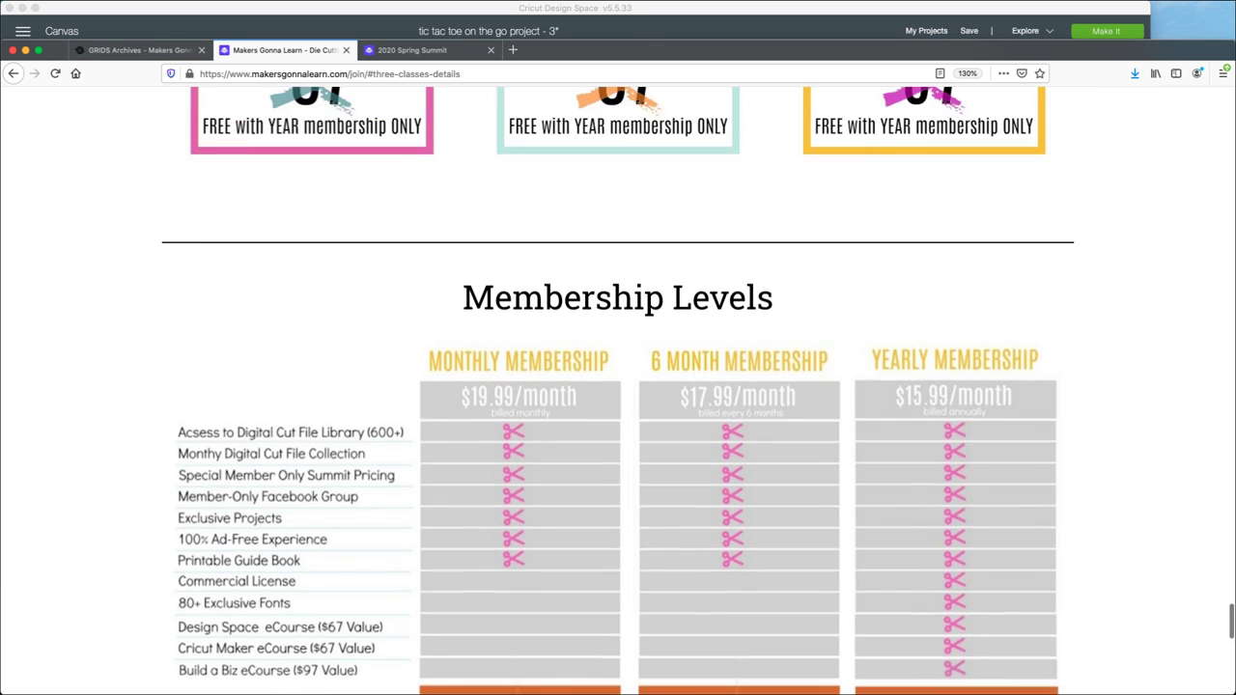
pyautogui.scroll(15, 618, 391)
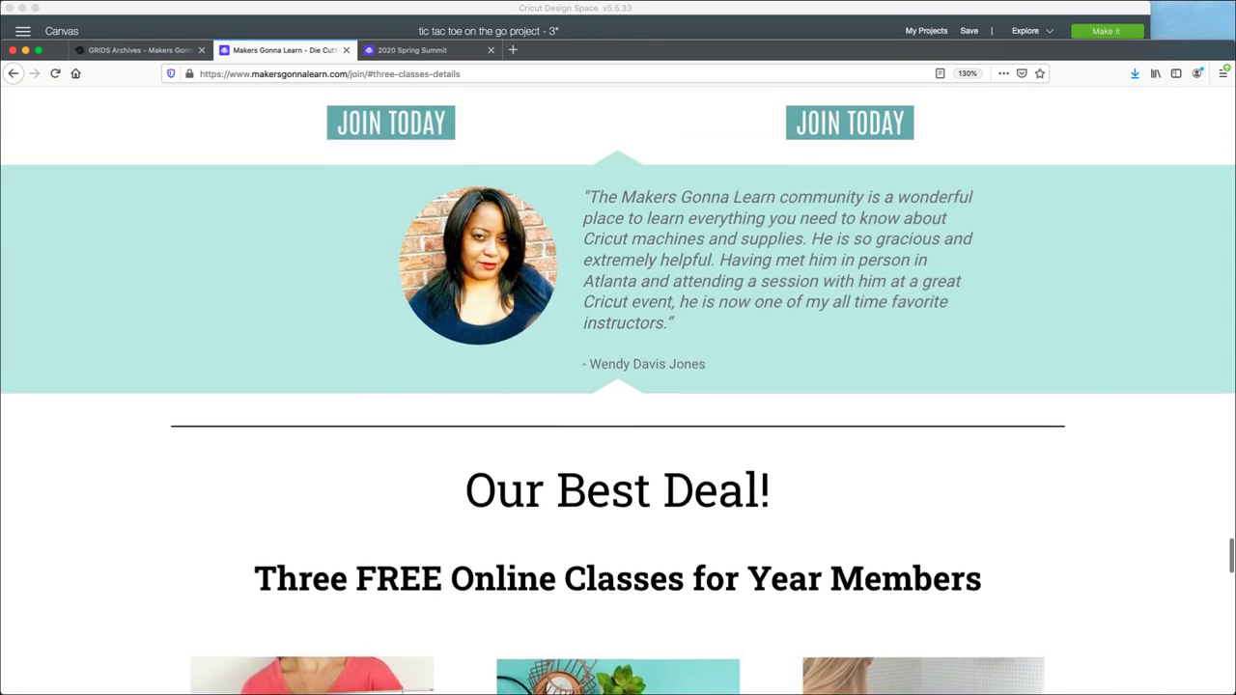
pyautogui.scroll(15, 618, 391)
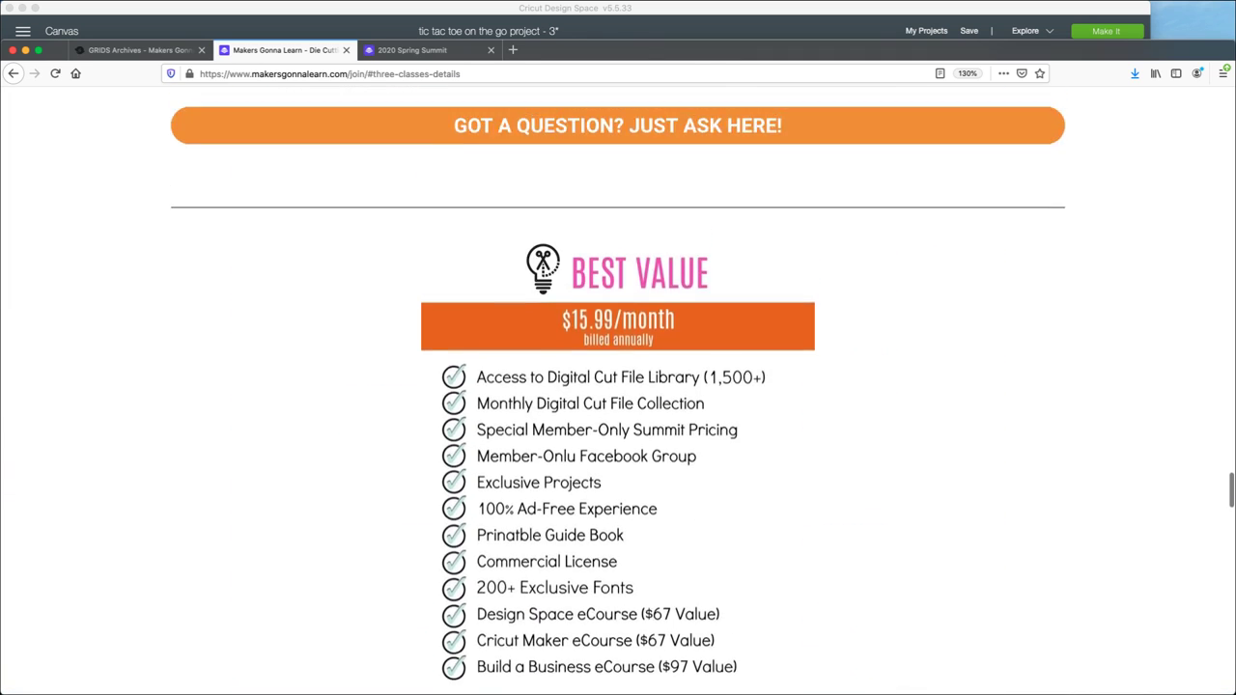
pyautogui.scroll(12, 618, 391)
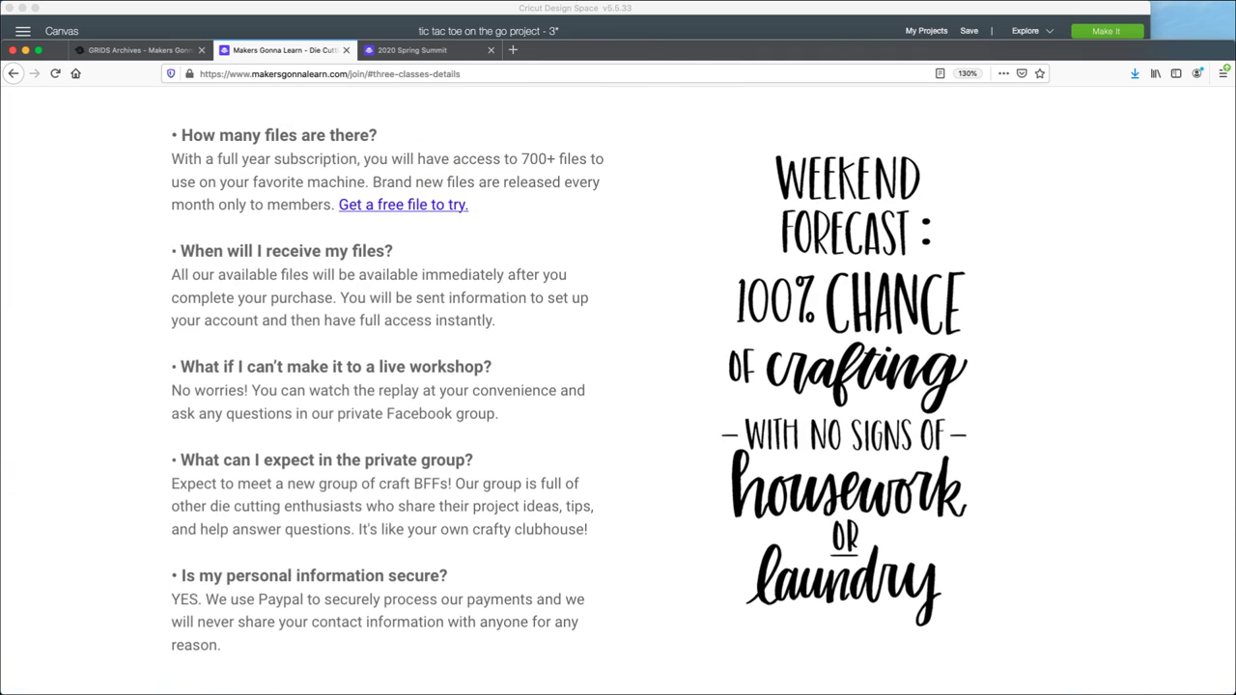
pyautogui.scroll(12, 617, 391)
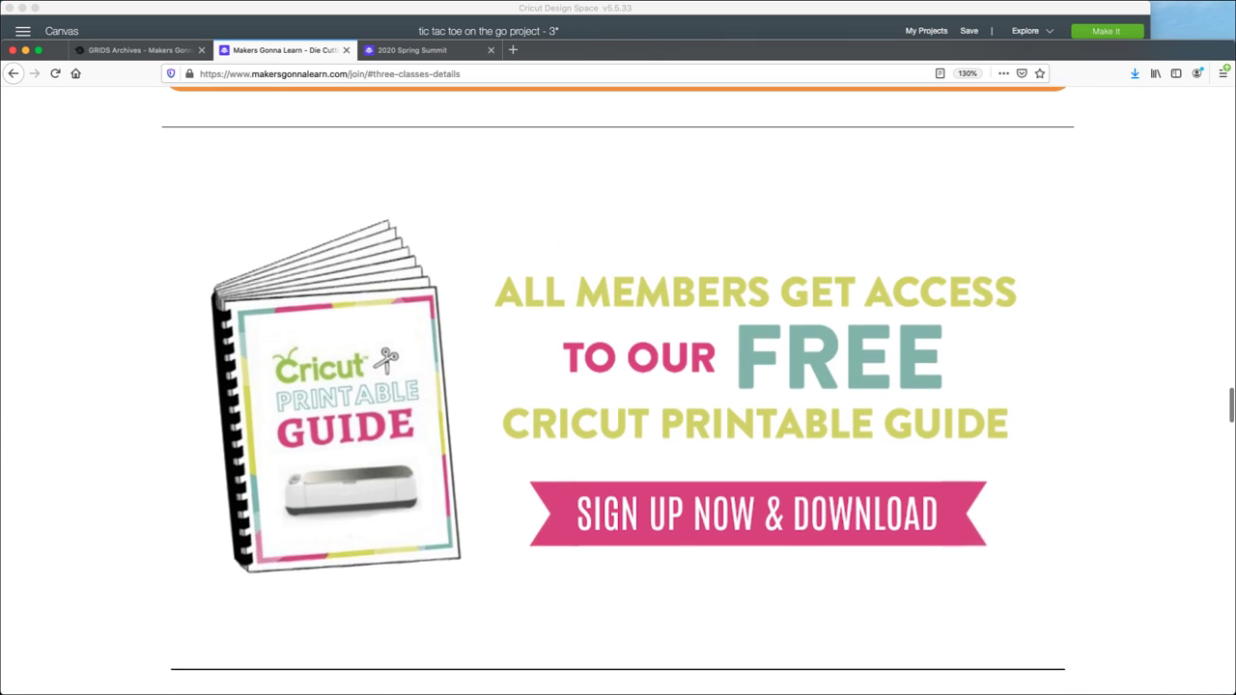
# Go from the membership page's project tutorials section to the checkout for joining Makers Gonna Learn
pyautogui.scroll(6, 618, 391)
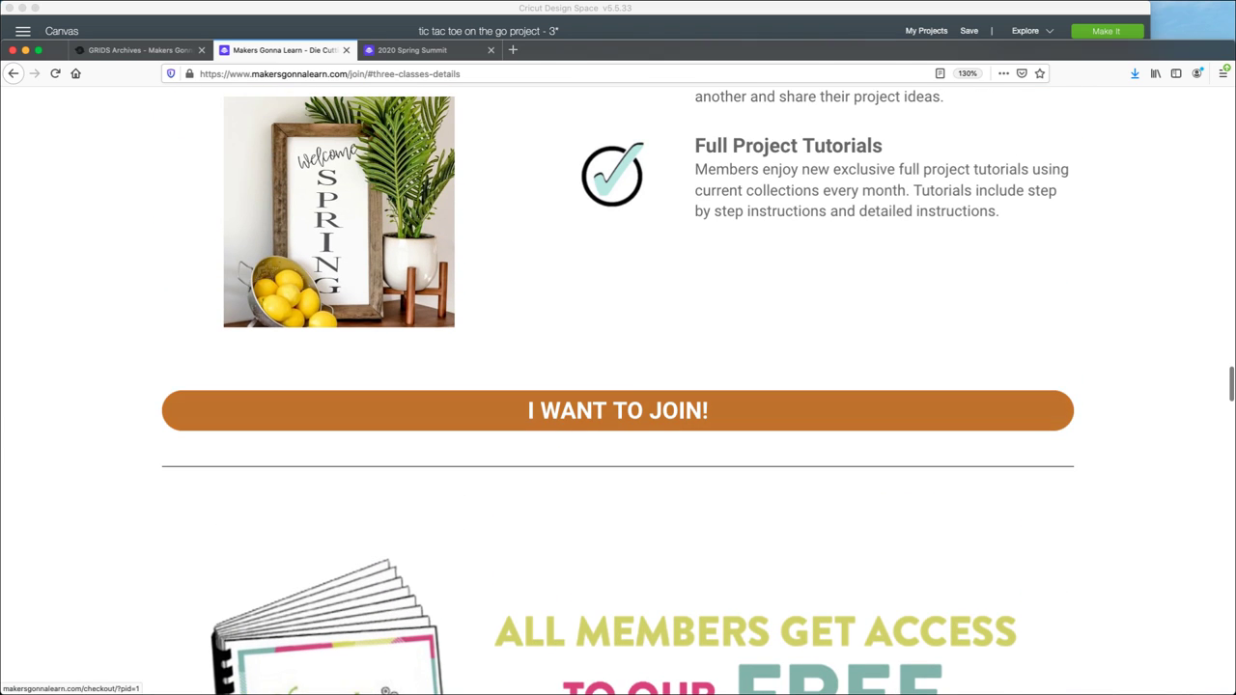
pyautogui.click(618, 410)
pyautogui.scroll(-1, 617, 410)
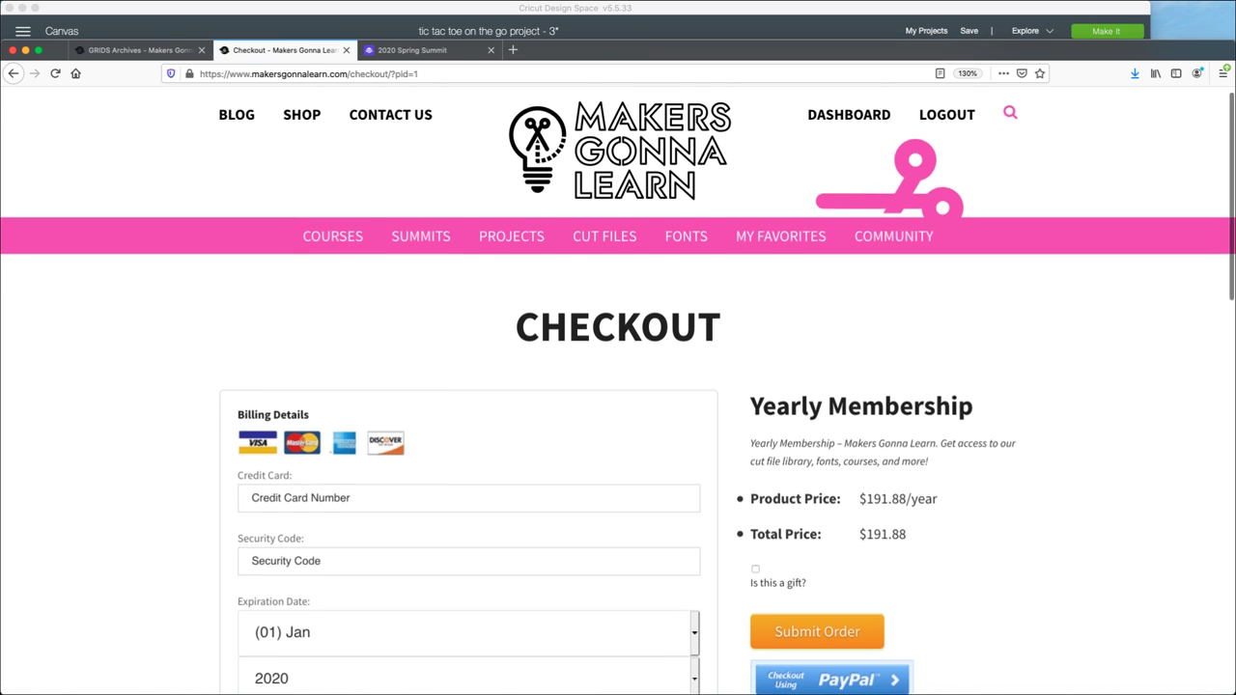
# Apply the coupon code "make" to the yearly membership order
pyautogui.scroll(-8, 618, 410)
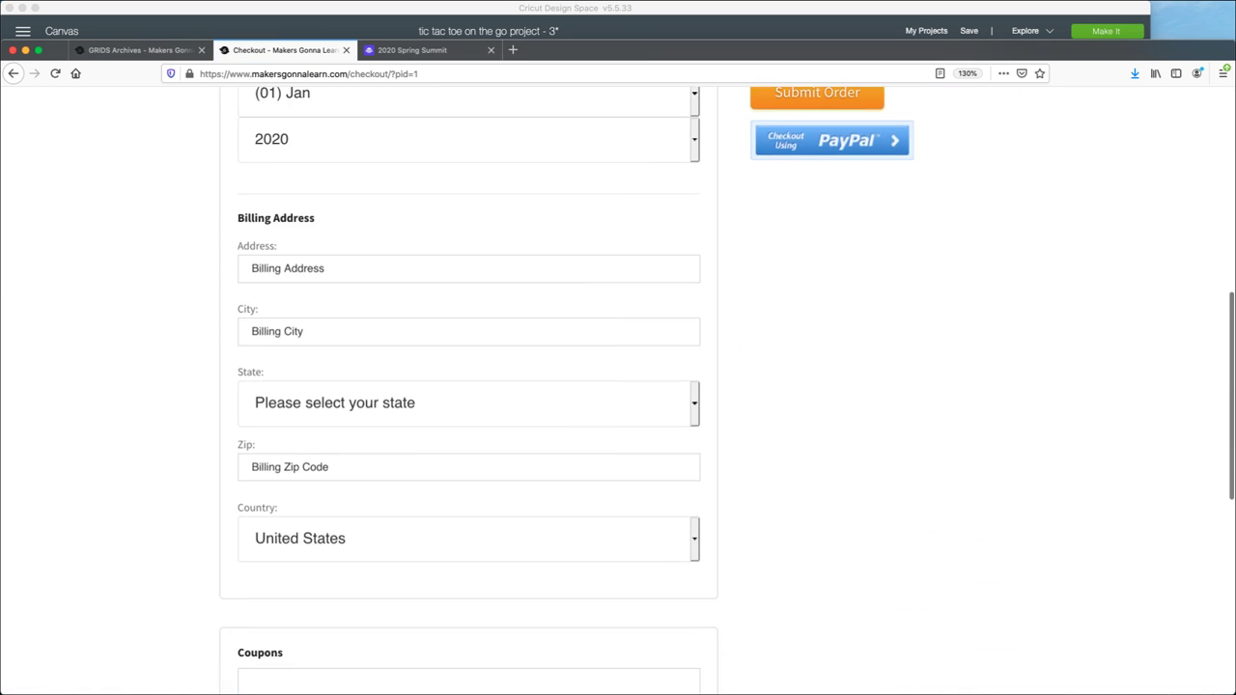
pyautogui.scroll(-4, 617, 410)
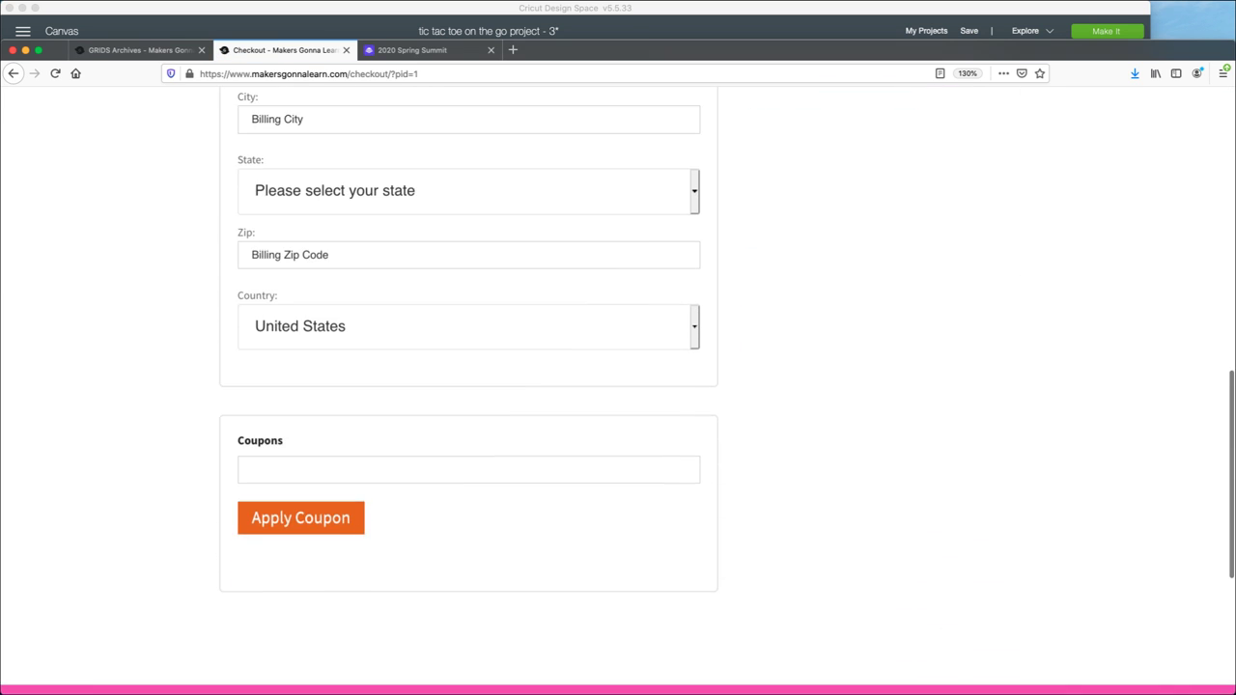
pyautogui.write('make')
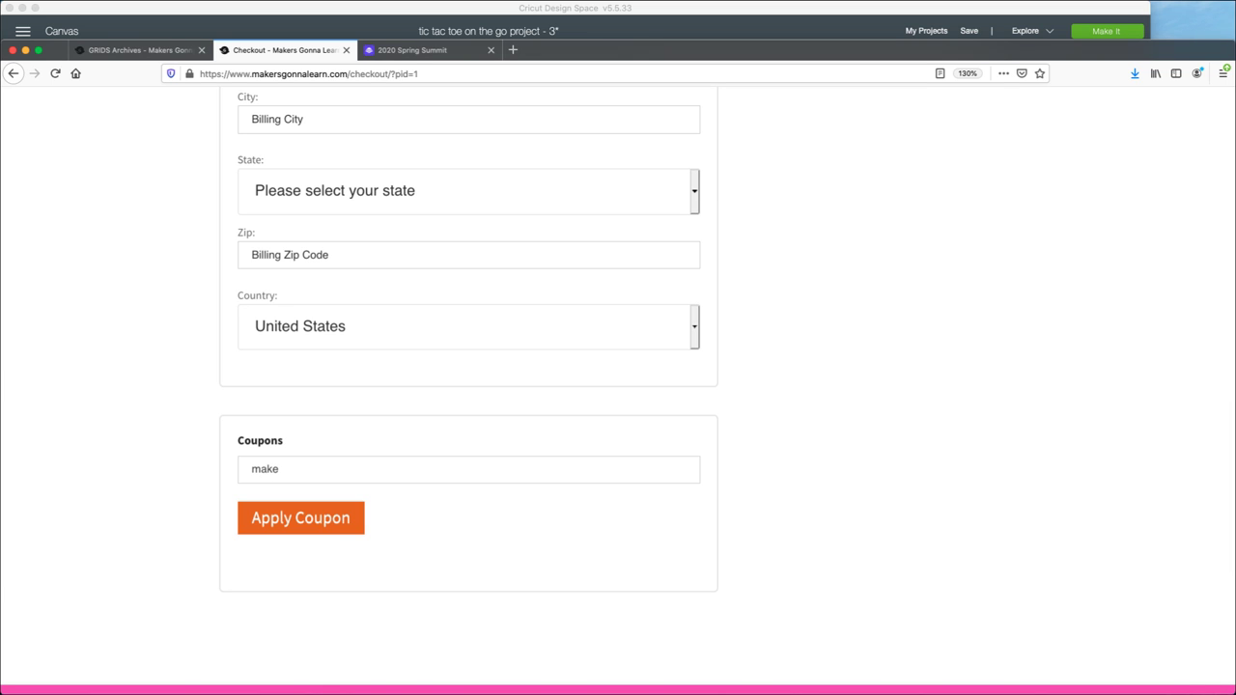
pyautogui.press('Return')
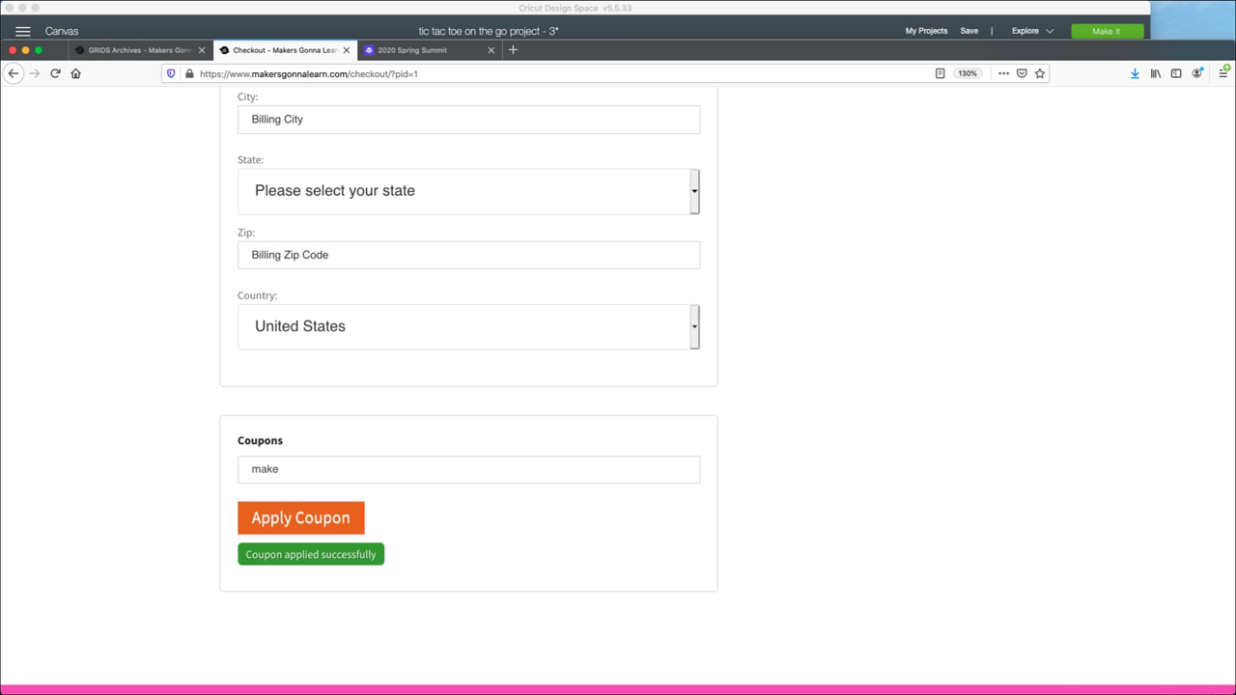
# Check the yearly membership's product price, discount and total price by highlighting them in the order summary
pyautogui.scroll(6, 618, 387)
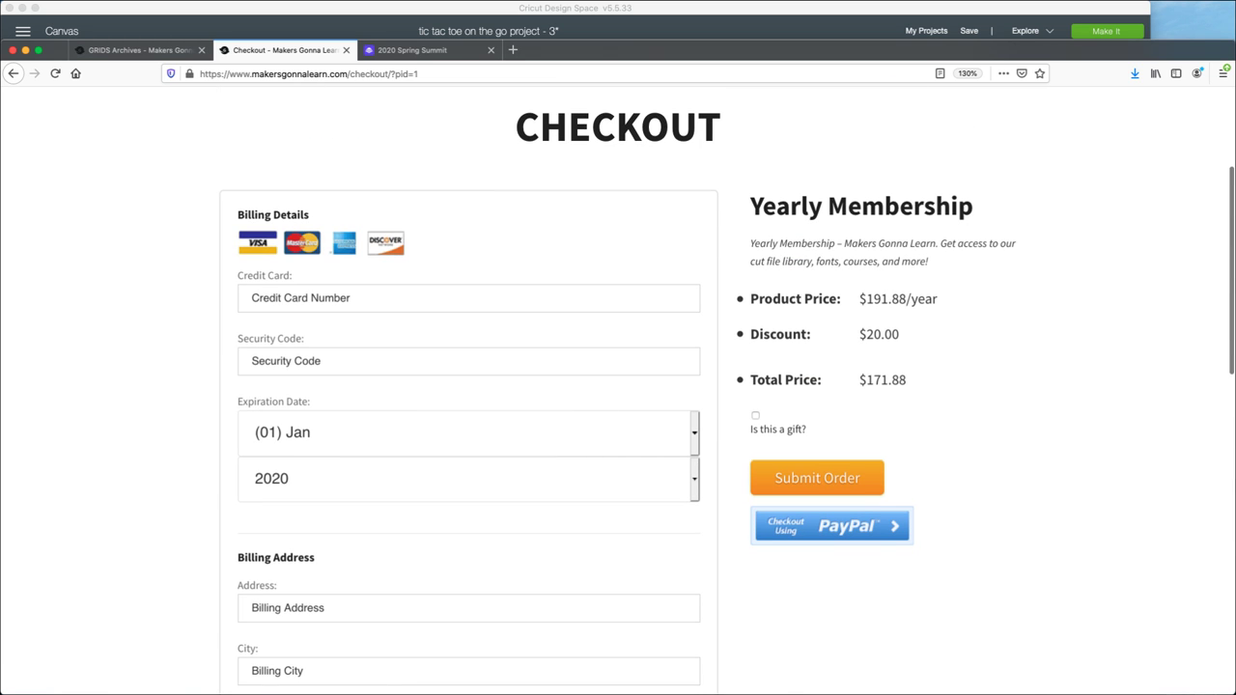
pyautogui.moveTo(867, 298); pyautogui.dragTo(905, 379)
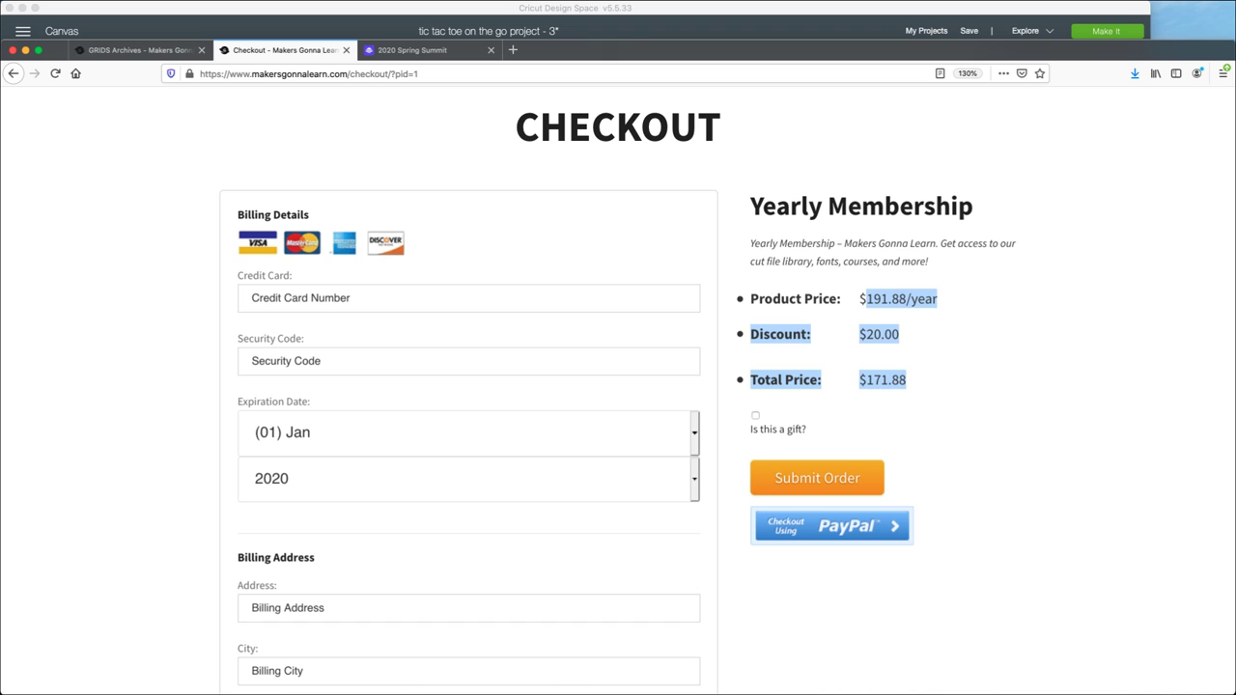
pyautogui.click(905, 379)
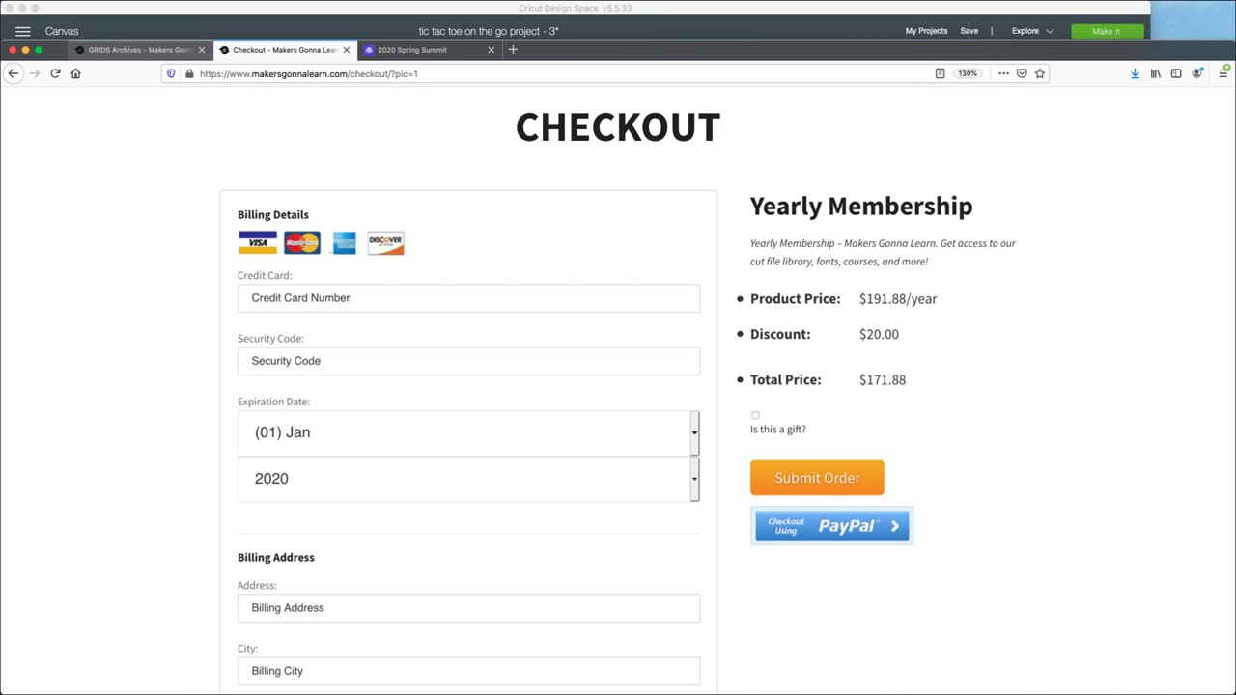
# Return to the already open fonts page and go to the account dashboard's lists of beginner links, special offers and member resources
pyautogui.click(140, 49)
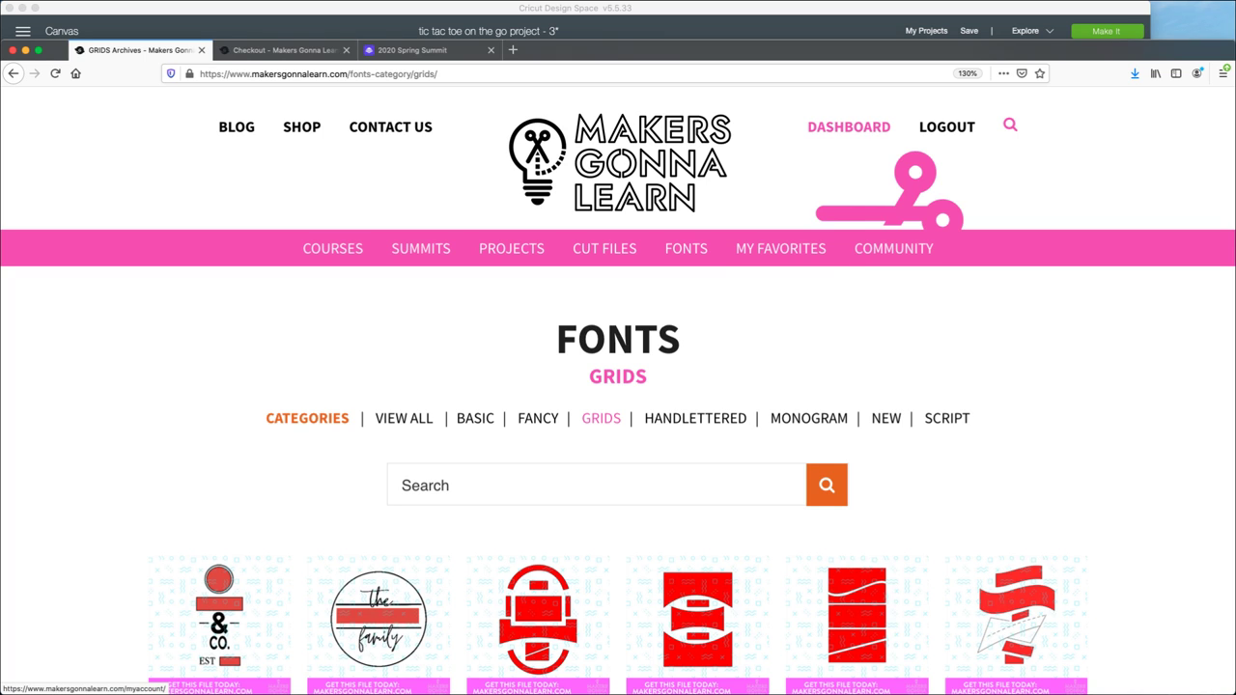
pyautogui.click(848, 126)
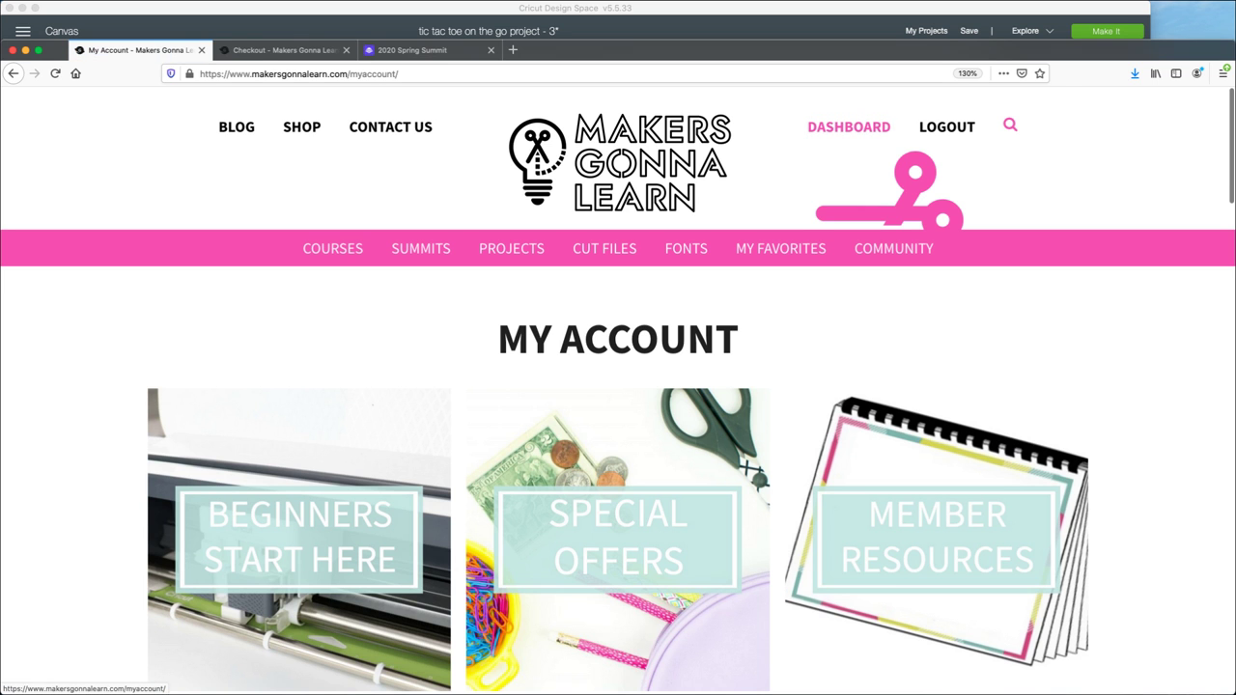
pyautogui.scroll(-3, 618, 386)
pyautogui.scroll(-2, 618, 386)
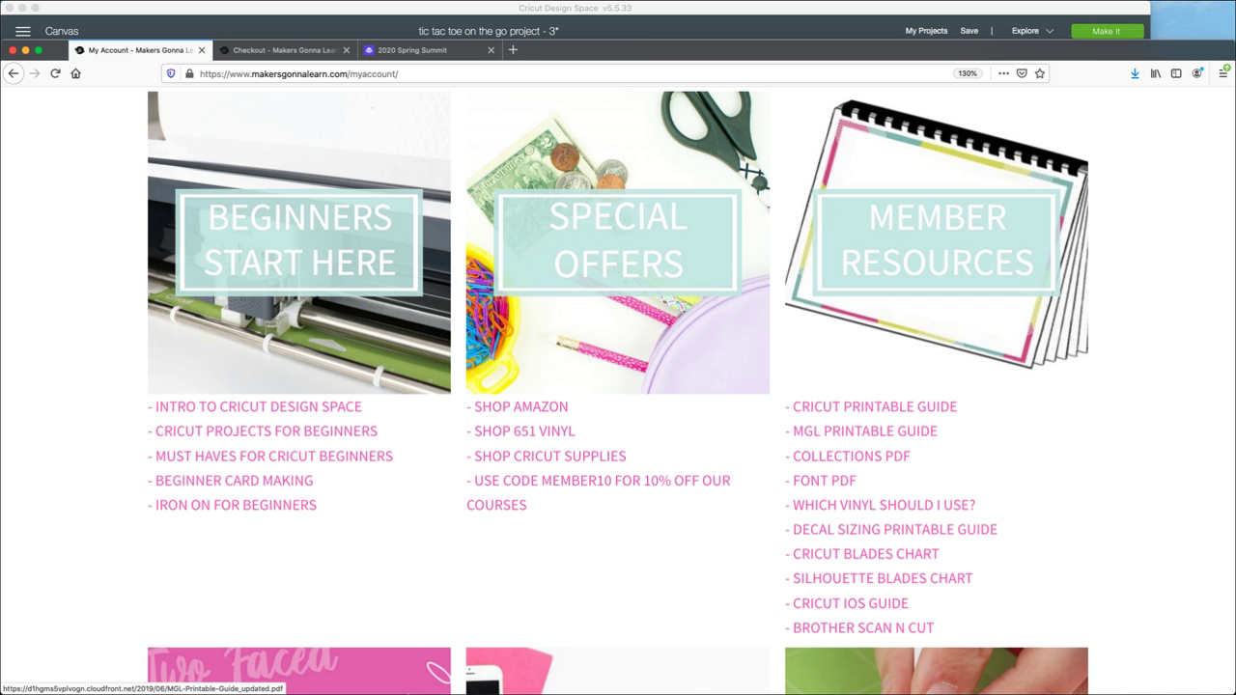
# Open the MGL Printable Guide and look through its pages on downloading collections and uploading files into Design Space
pyautogui.click(864, 430)
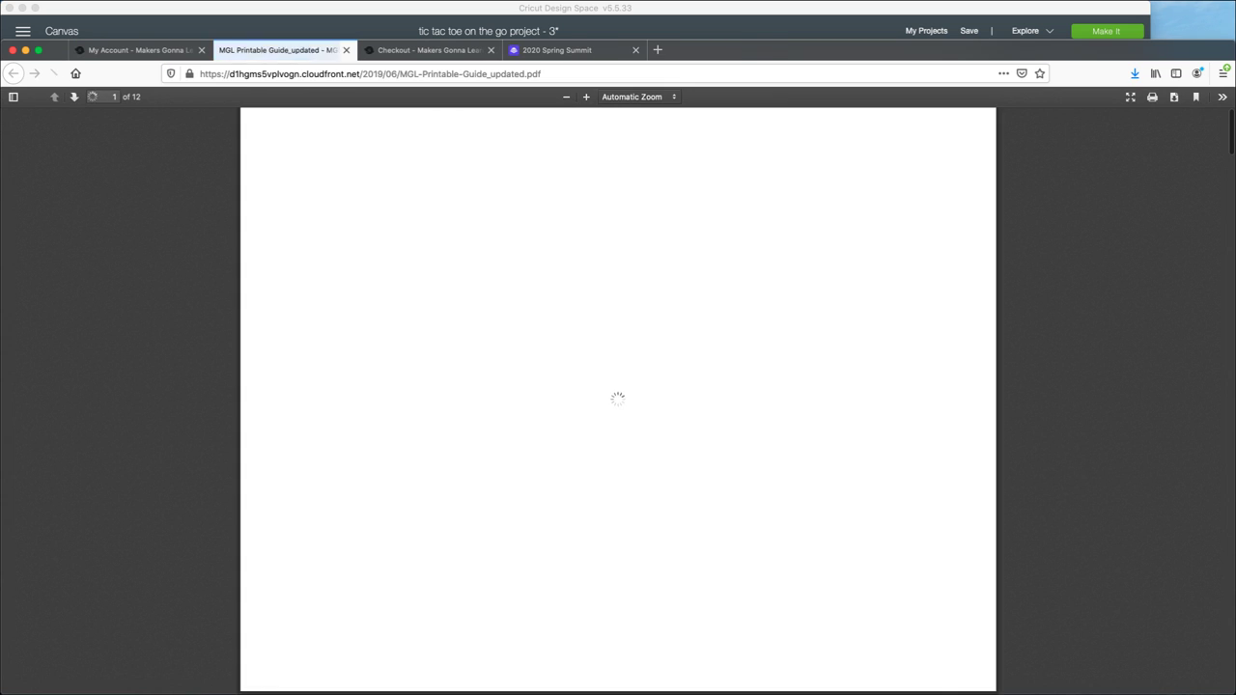
pyautogui.scroll(-5, 618, 401)
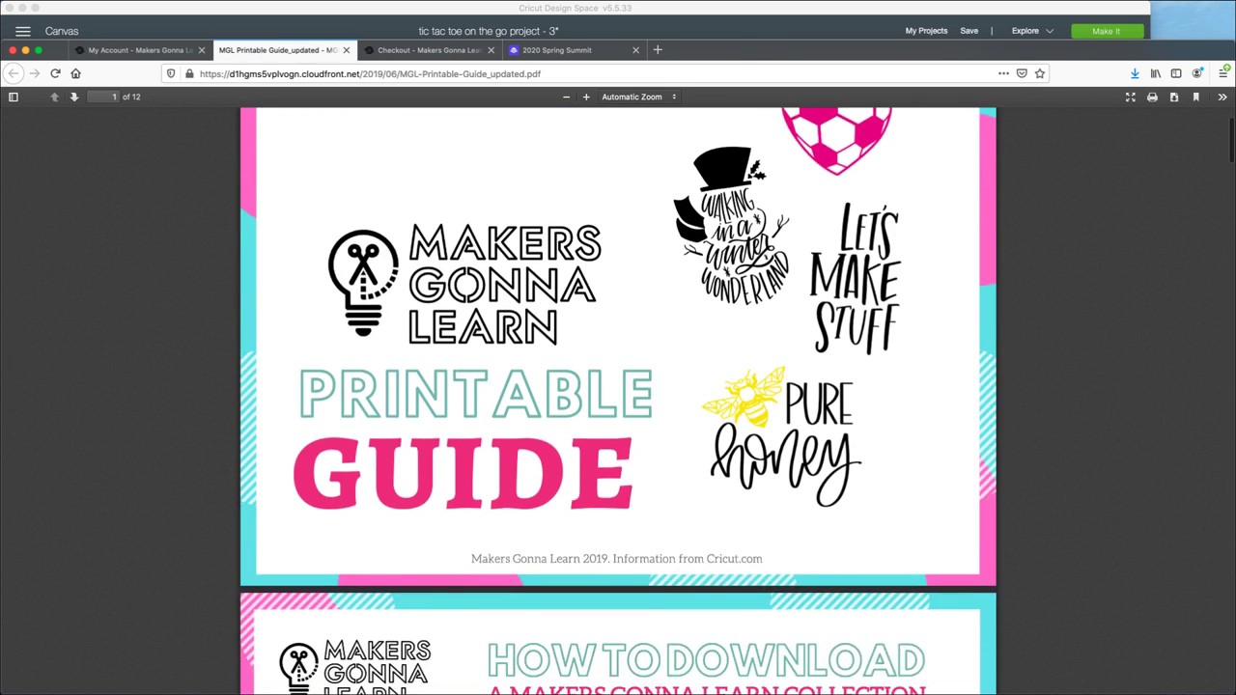
pyautogui.scroll(-8, 617, 401)
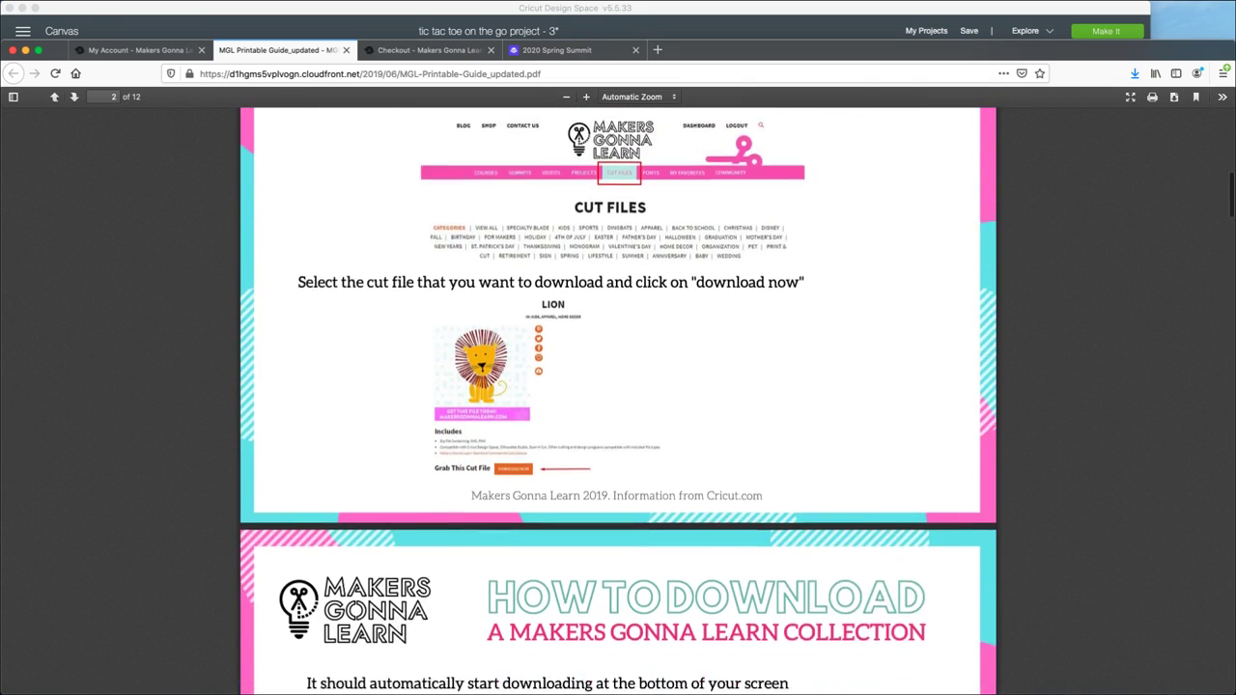
pyautogui.scroll(-8, 618, 401)
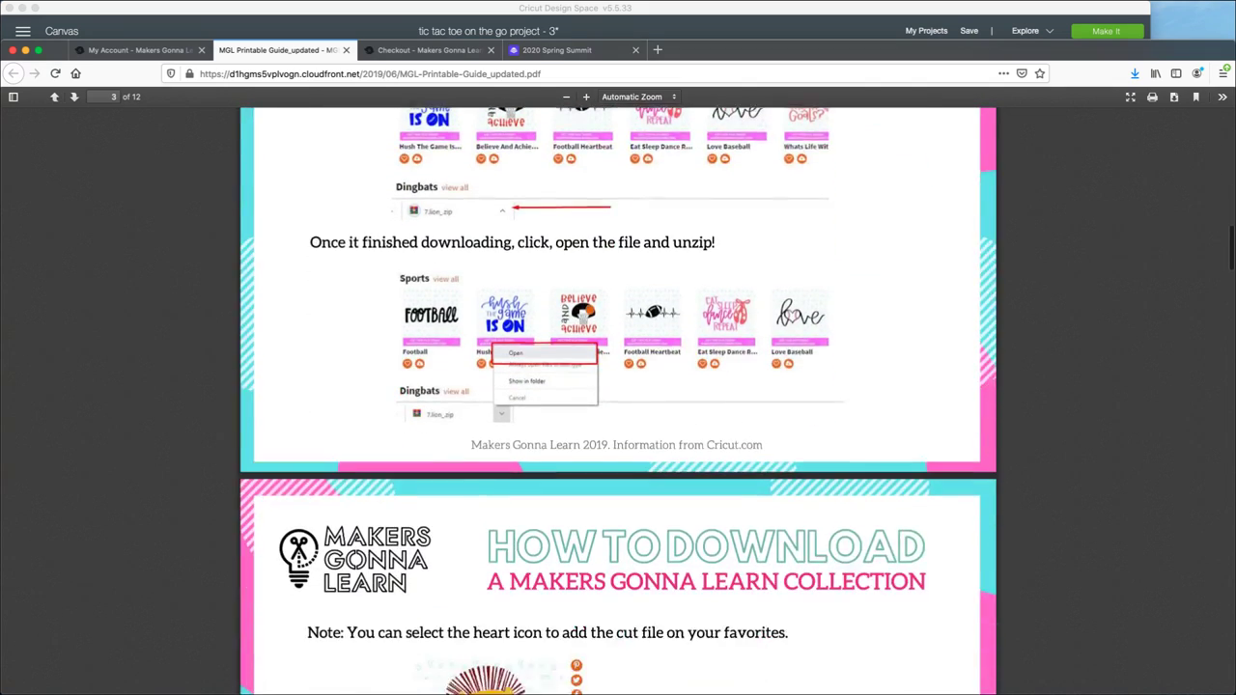
pyautogui.scroll(-8, 618, 401)
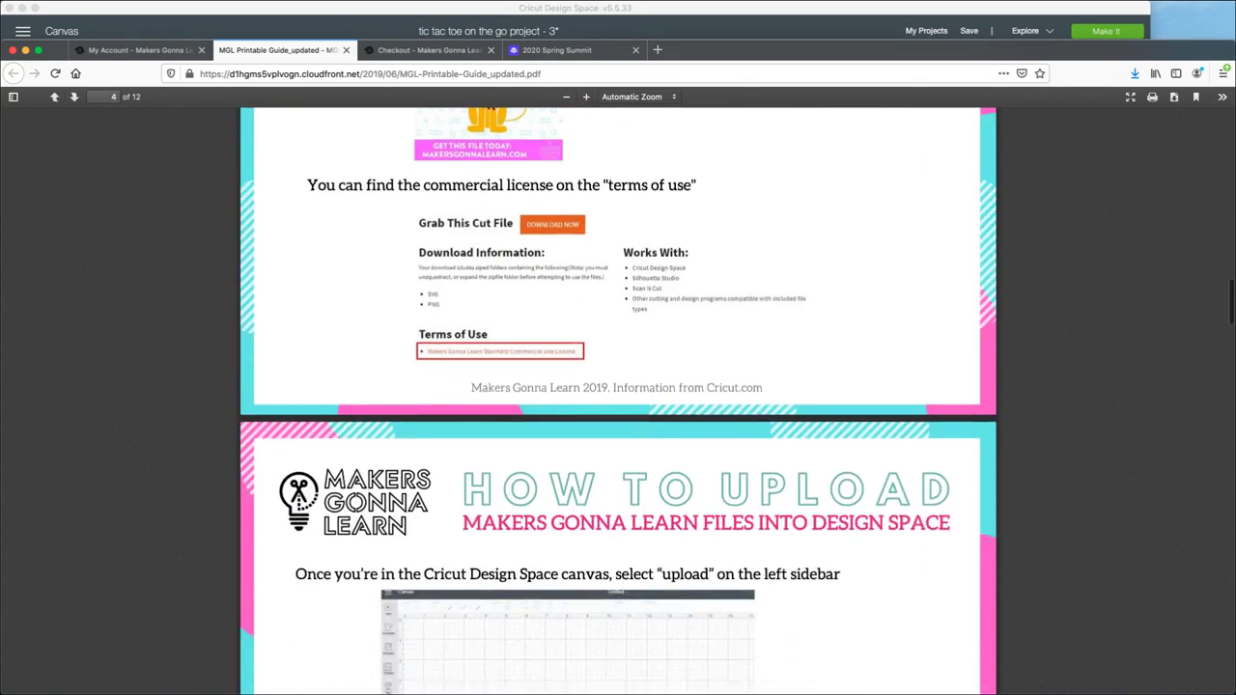
pyautogui.scroll(-8, 617, 400)
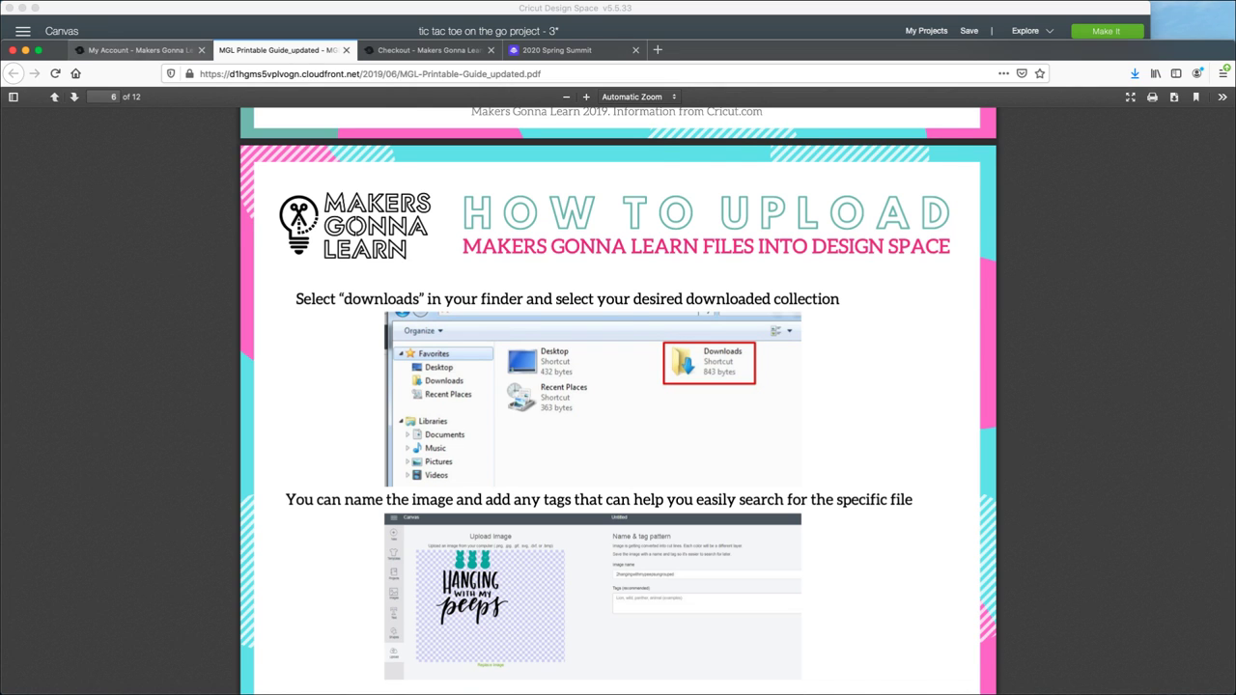
# Open the Cricut Printable Guide from the member resources and look through its Design Space terminology, cutting mats and blades pages
pyautogui.click(135, 49)
pyautogui.click(873, 407)
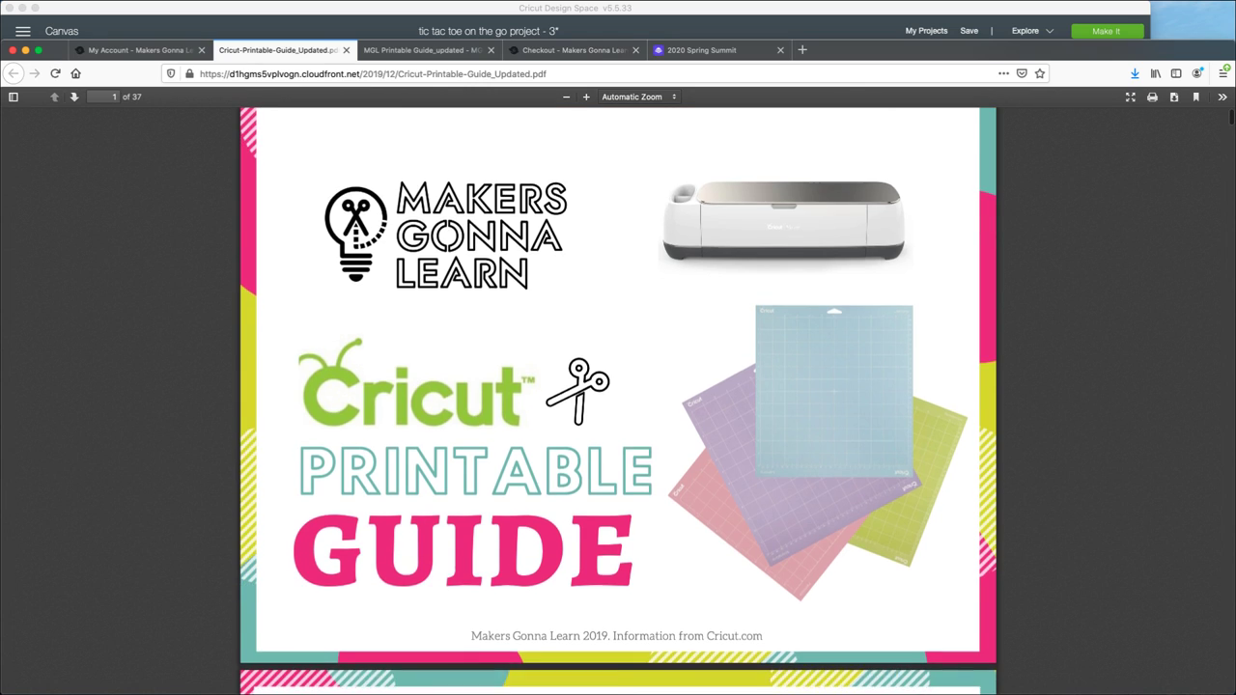
pyautogui.scroll(-3, 617, 386)
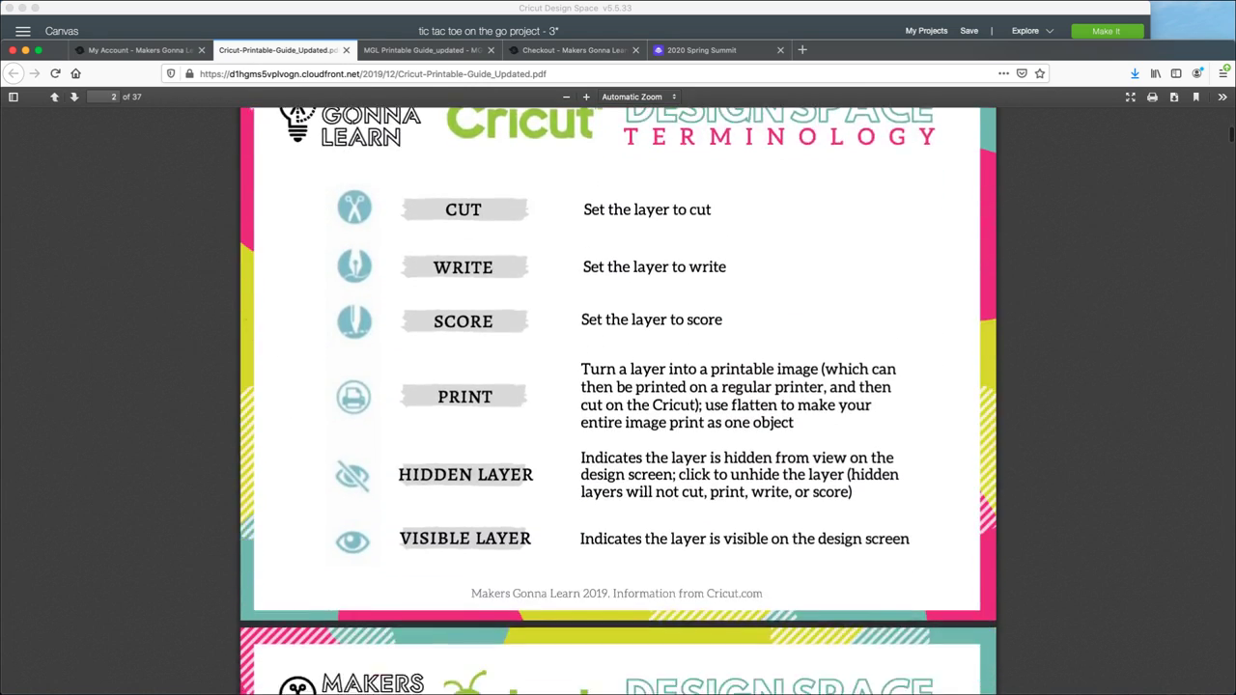
pyautogui.scroll(-18, 618, 386)
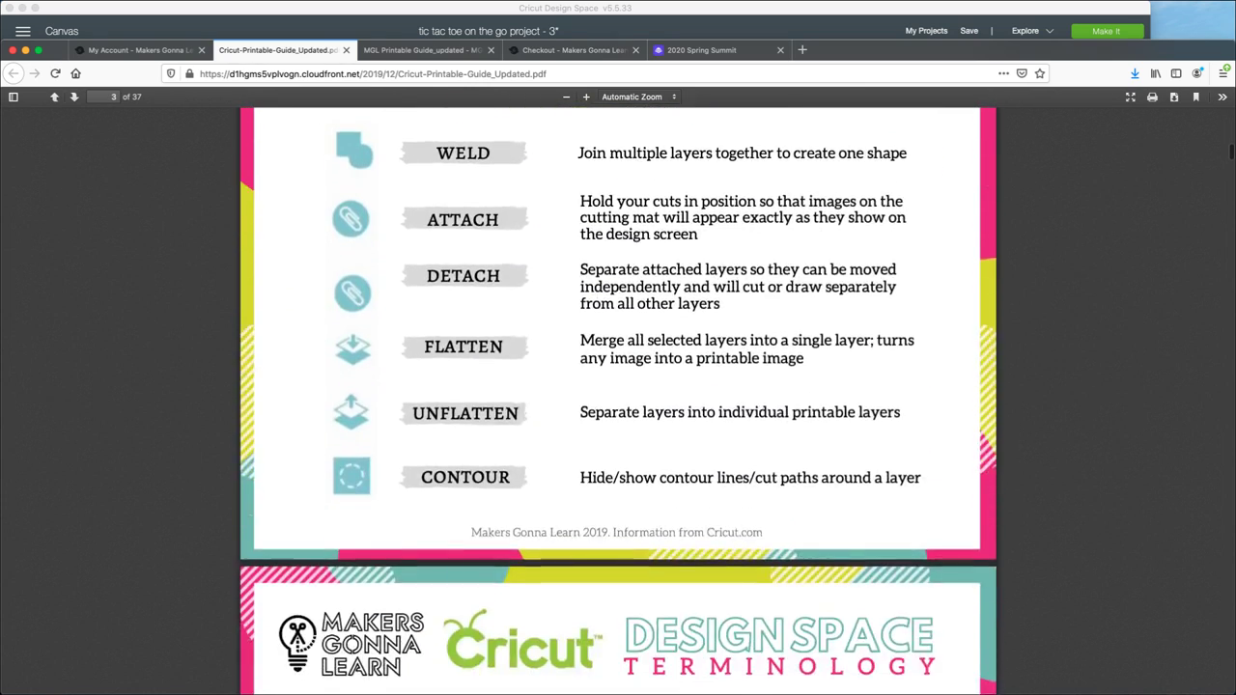
pyautogui.scroll(-15, 618, 386)
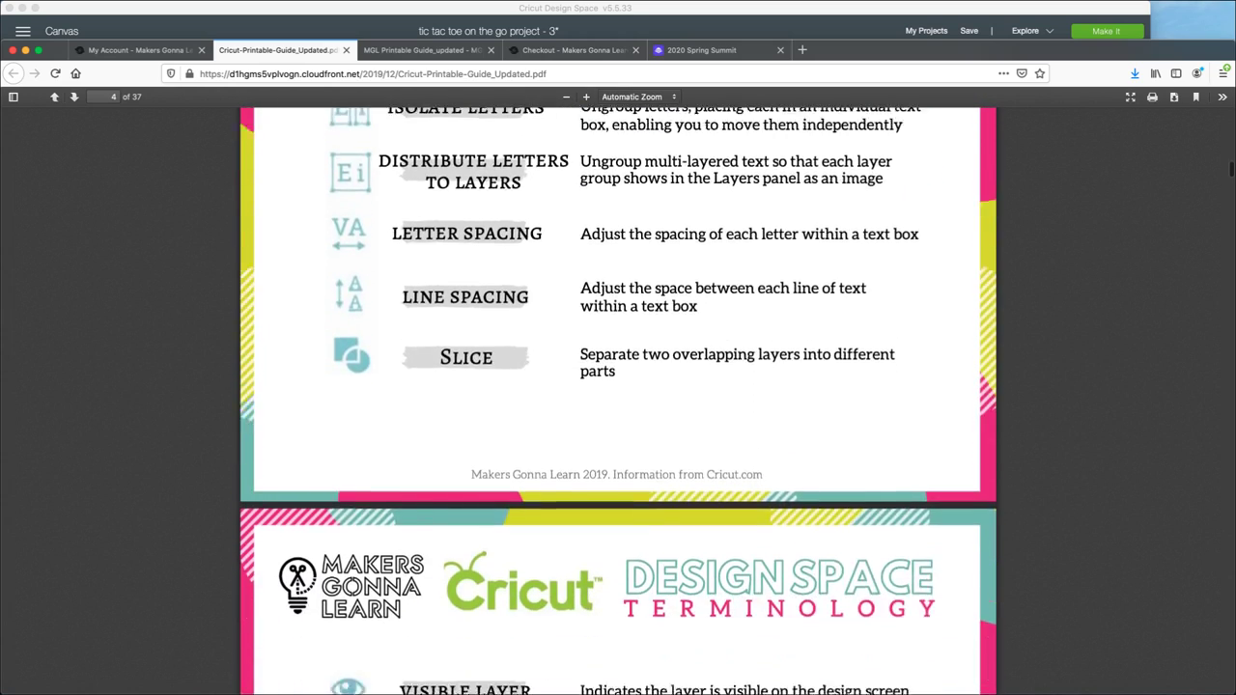
pyautogui.scroll(-15, 618, 386)
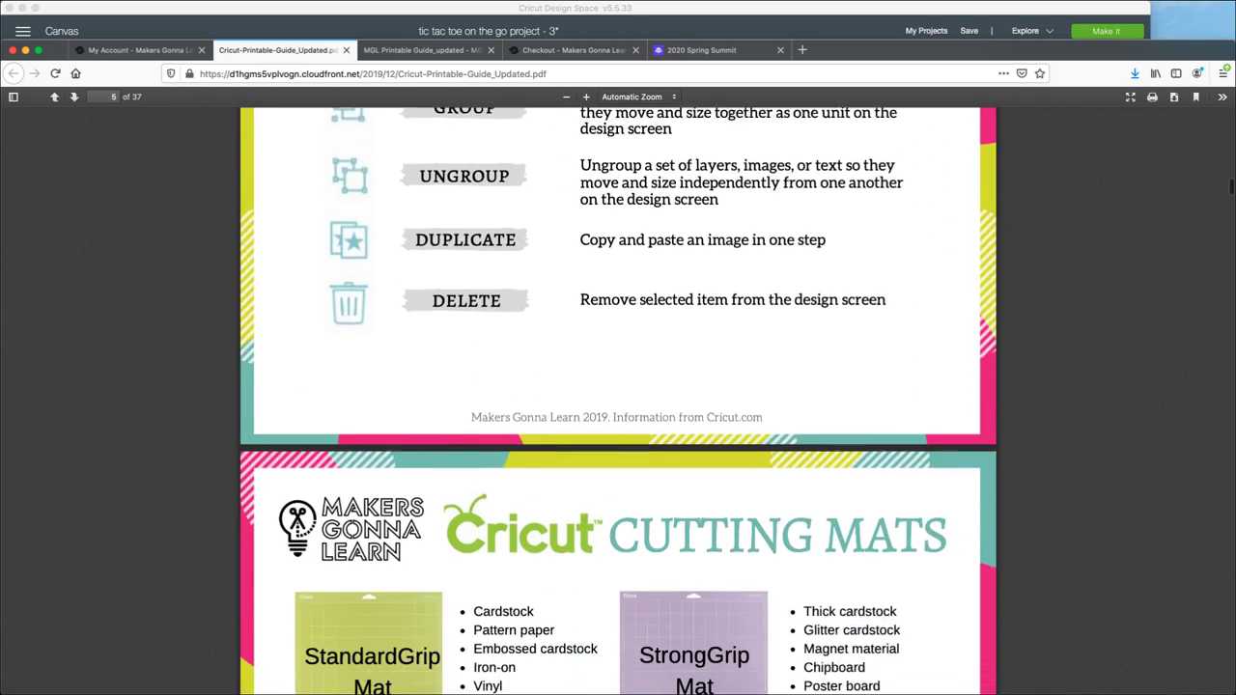
pyautogui.scroll(-4, 618, 386)
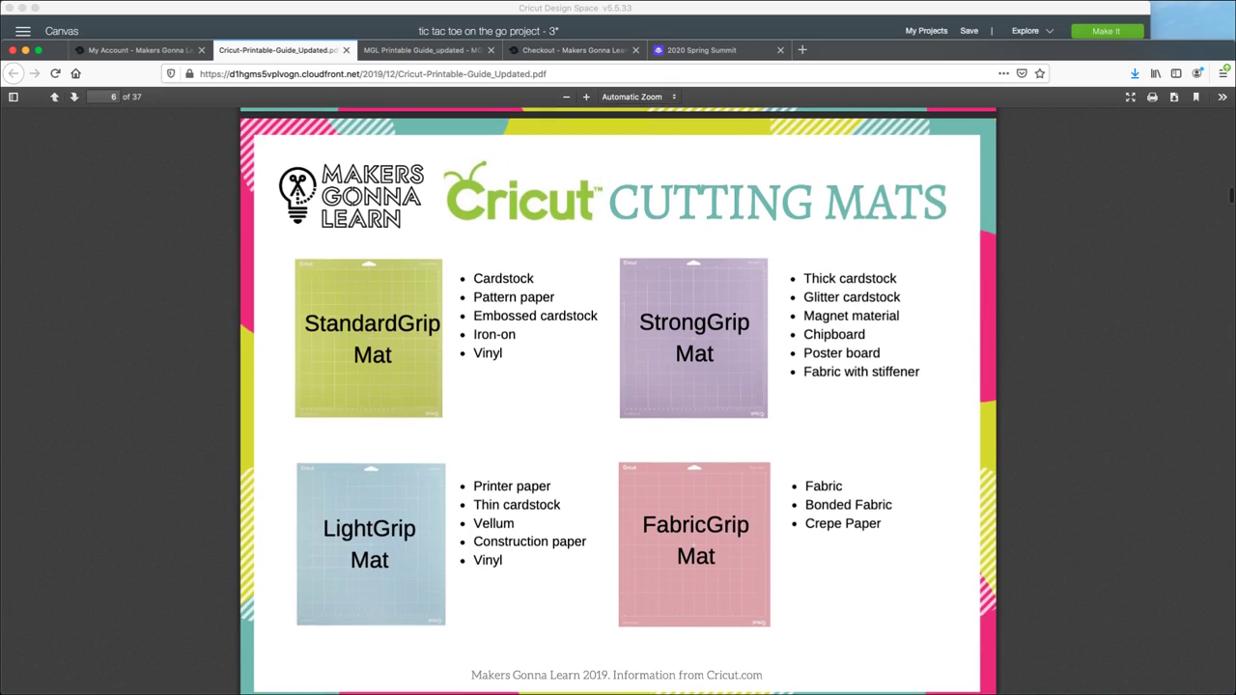
pyautogui.scroll(-10, 618, 386)
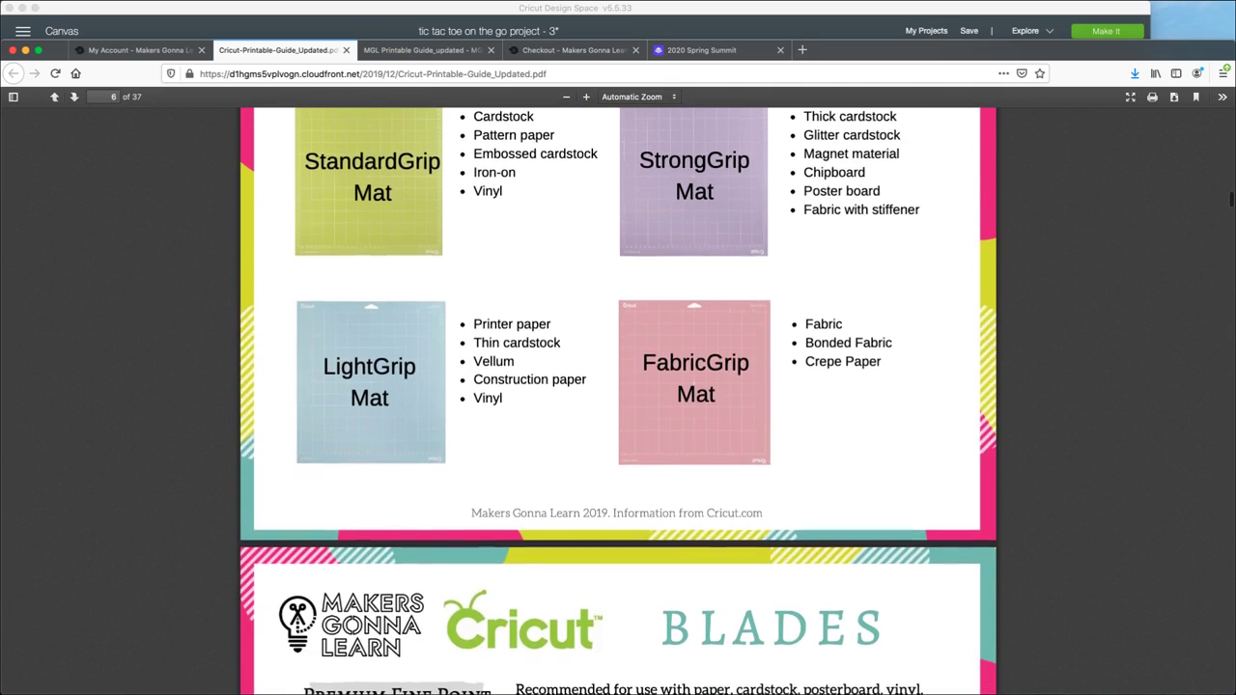
pyautogui.scroll(-20, 618, 386)
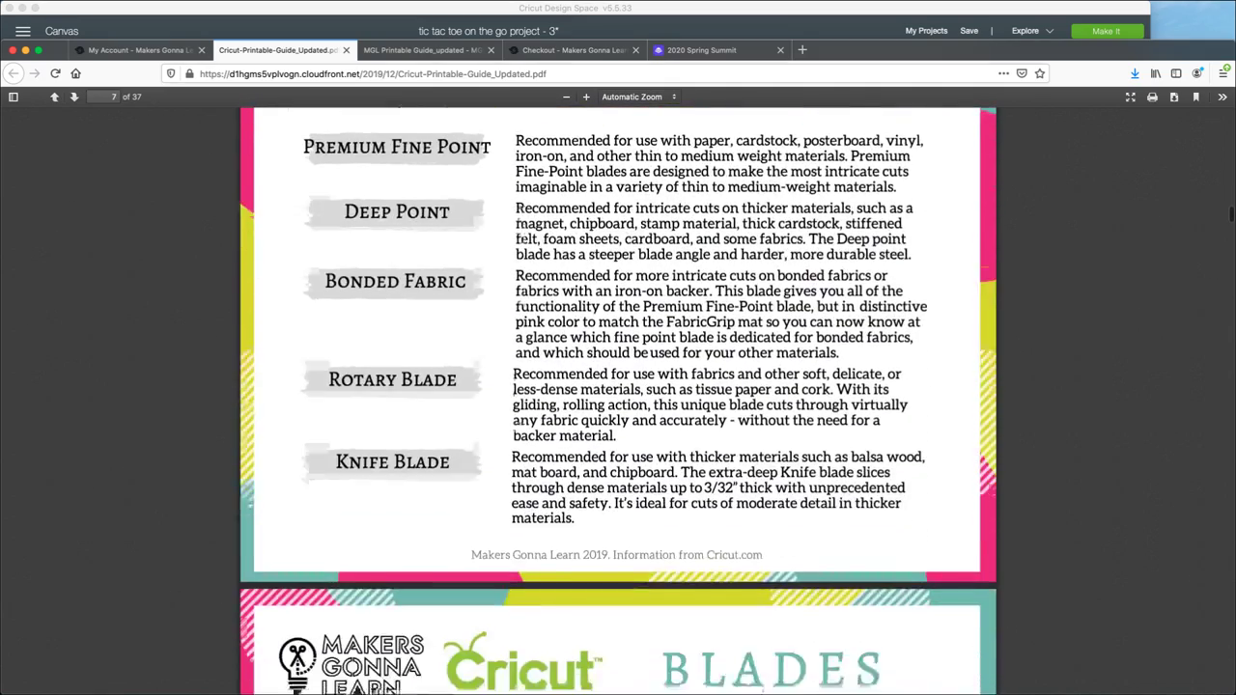
pyautogui.scroll(-6, 618, 386)
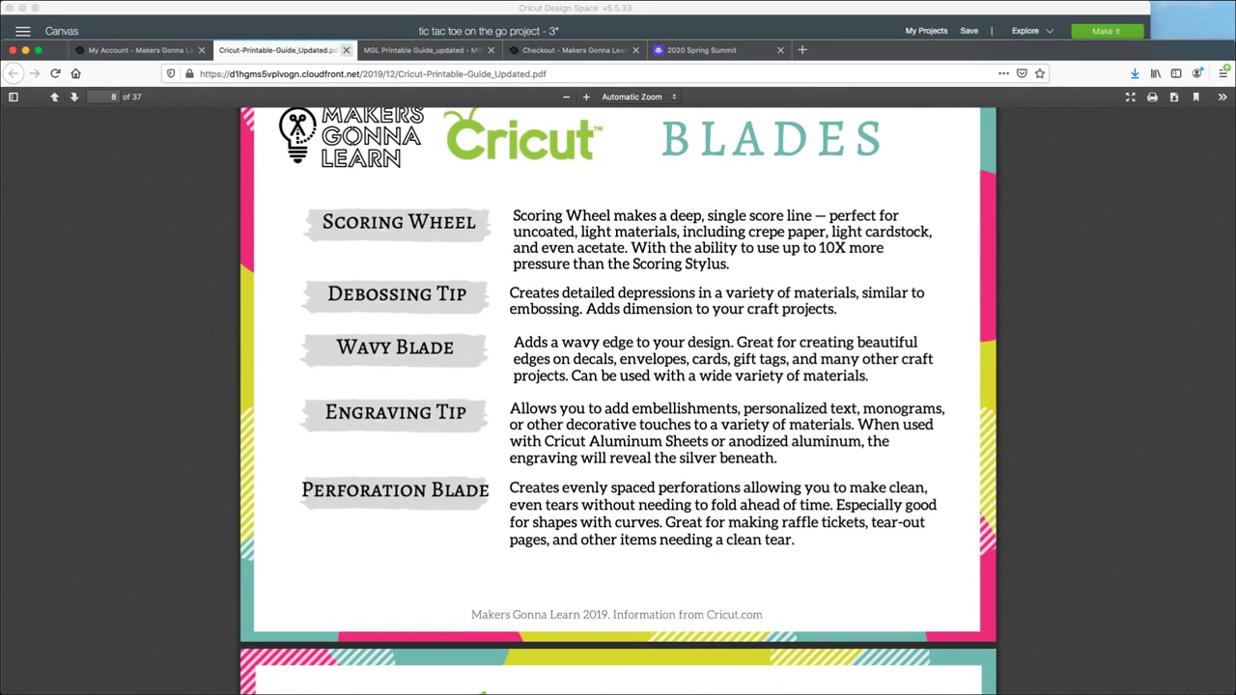
# Close both printable guides and return to the start of the My Account page
pyautogui.click(345, 49)
pyautogui.click(345, 49)
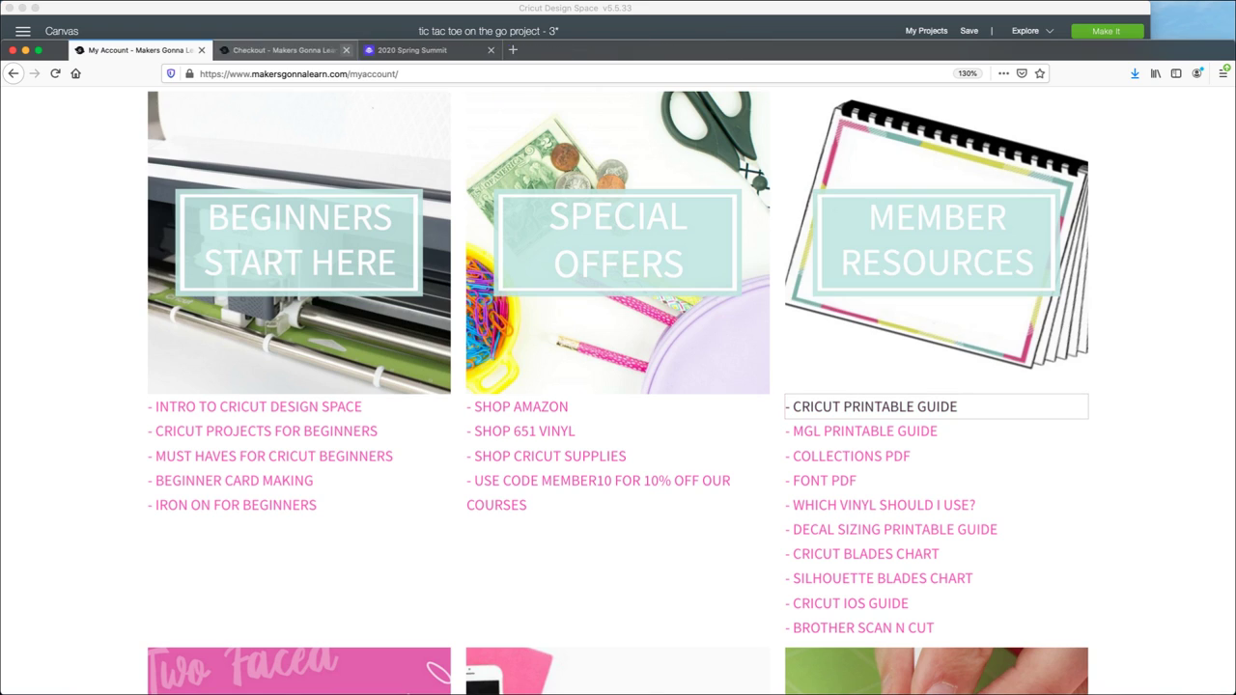
pyautogui.scroll(5, 618, 386)
pyautogui.scroll(1, 618, 386)
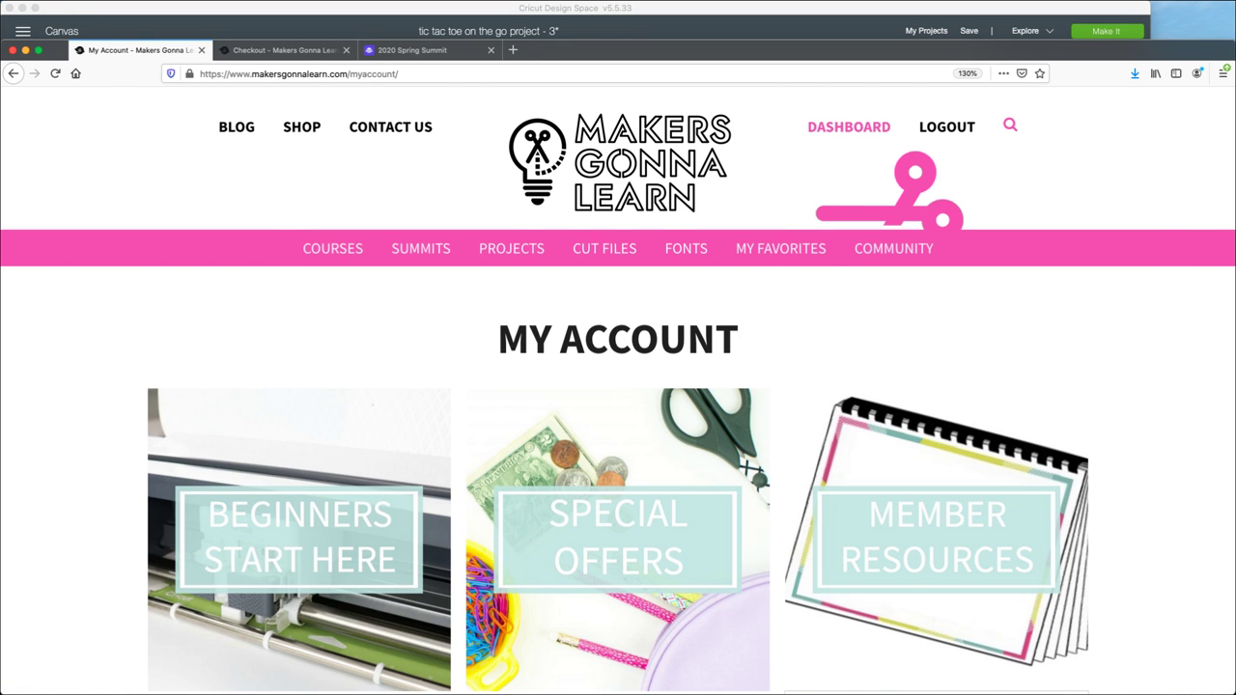
# Switch back to Cricut Design Space and move the tic tac toe board to about X 6.347, Y 0.764
pyautogui.press('super+Tab')
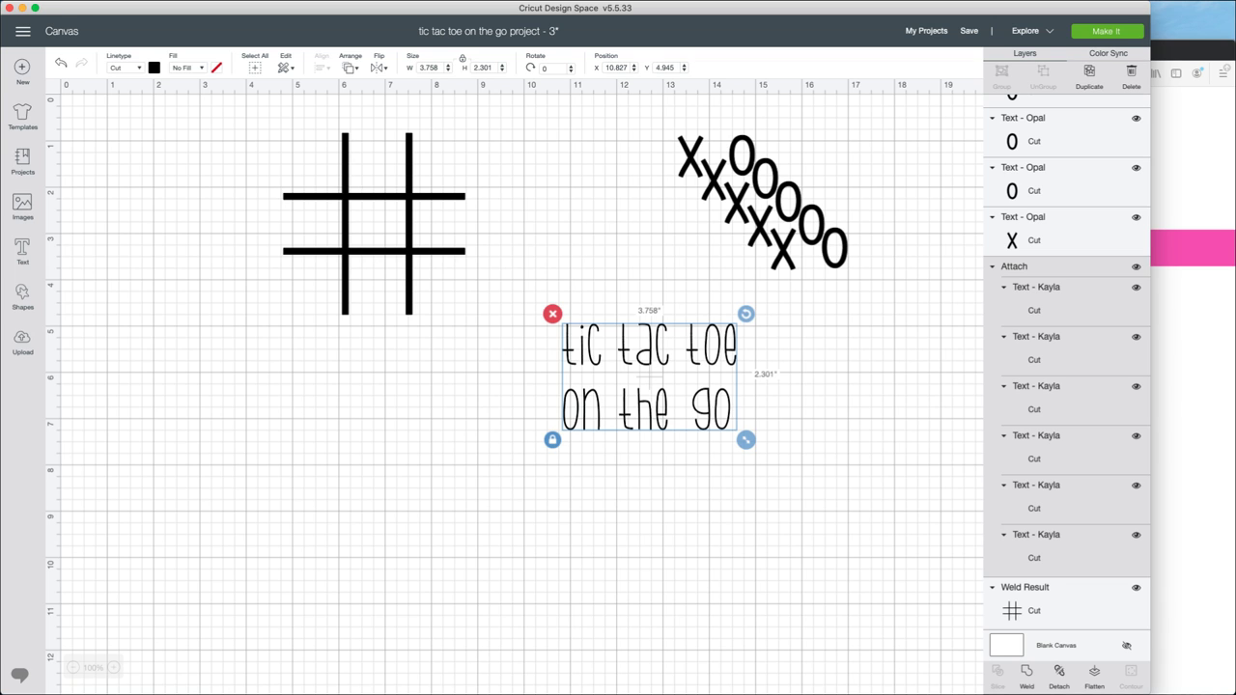
pyautogui.moveTo(374, 223); pyautogui.dragTo(273, 345)
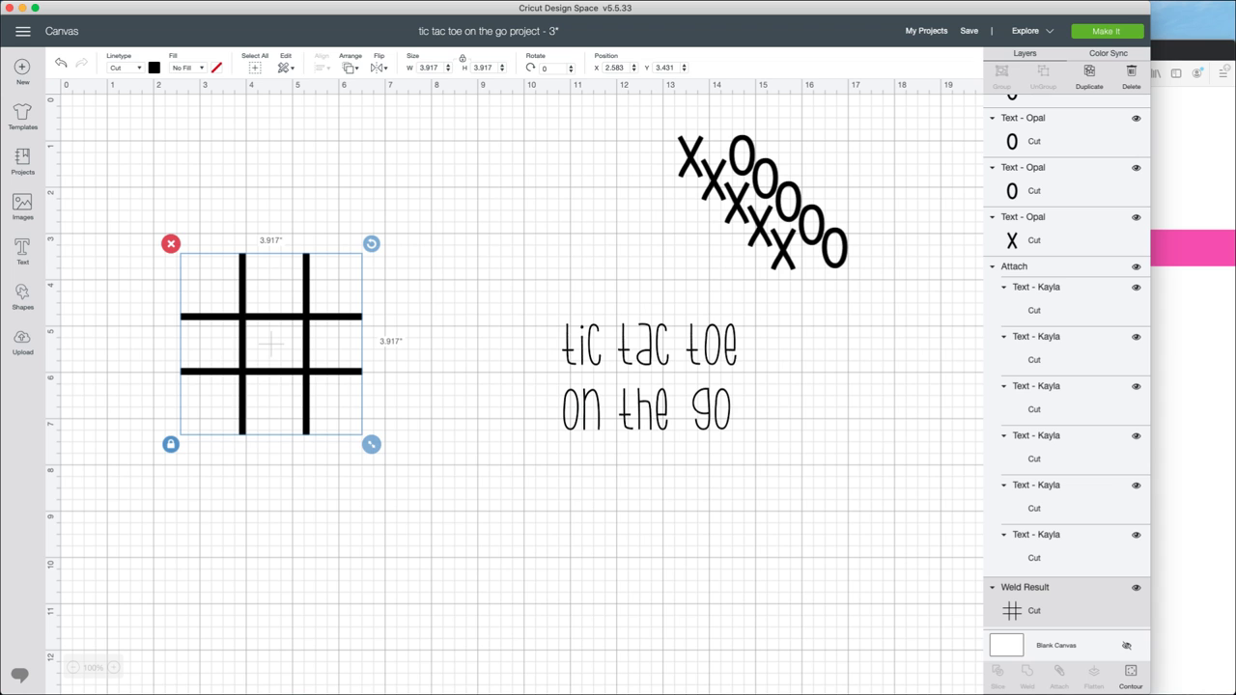
pyautogui.moveTo(271, 343); pyautogui.dragTo(333, 232)
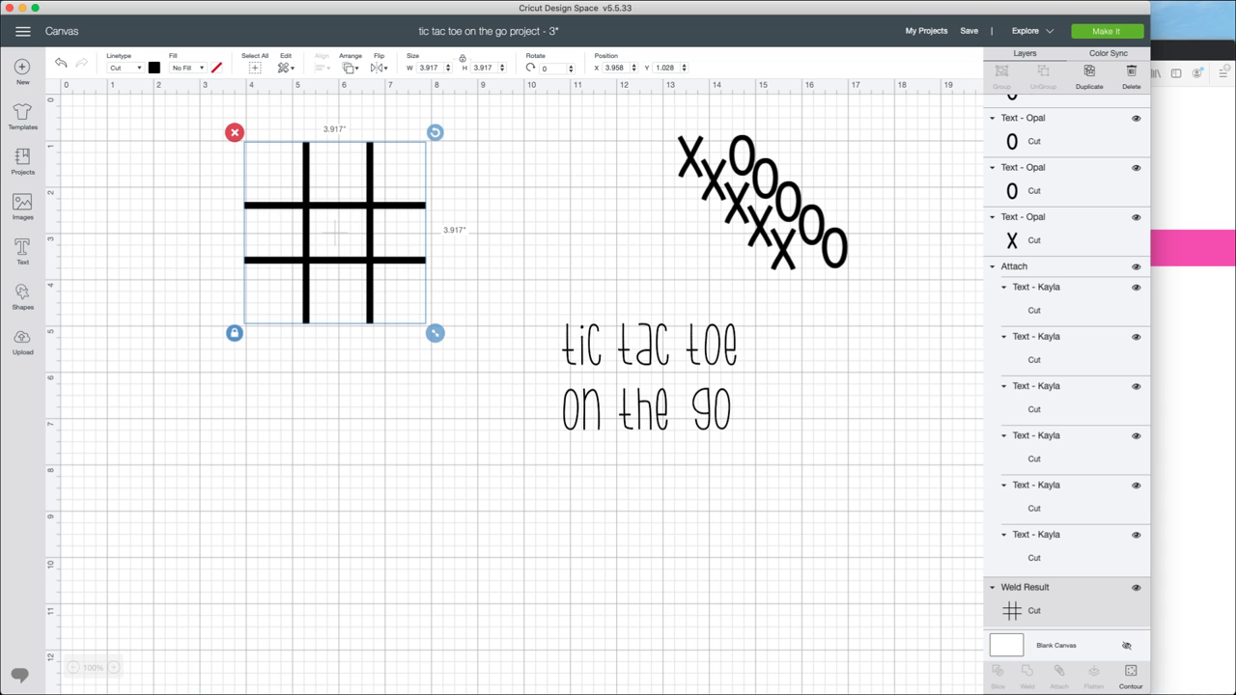
pyautogui.moveTo(334, 231); pyautogui.dragTo(444, 220)
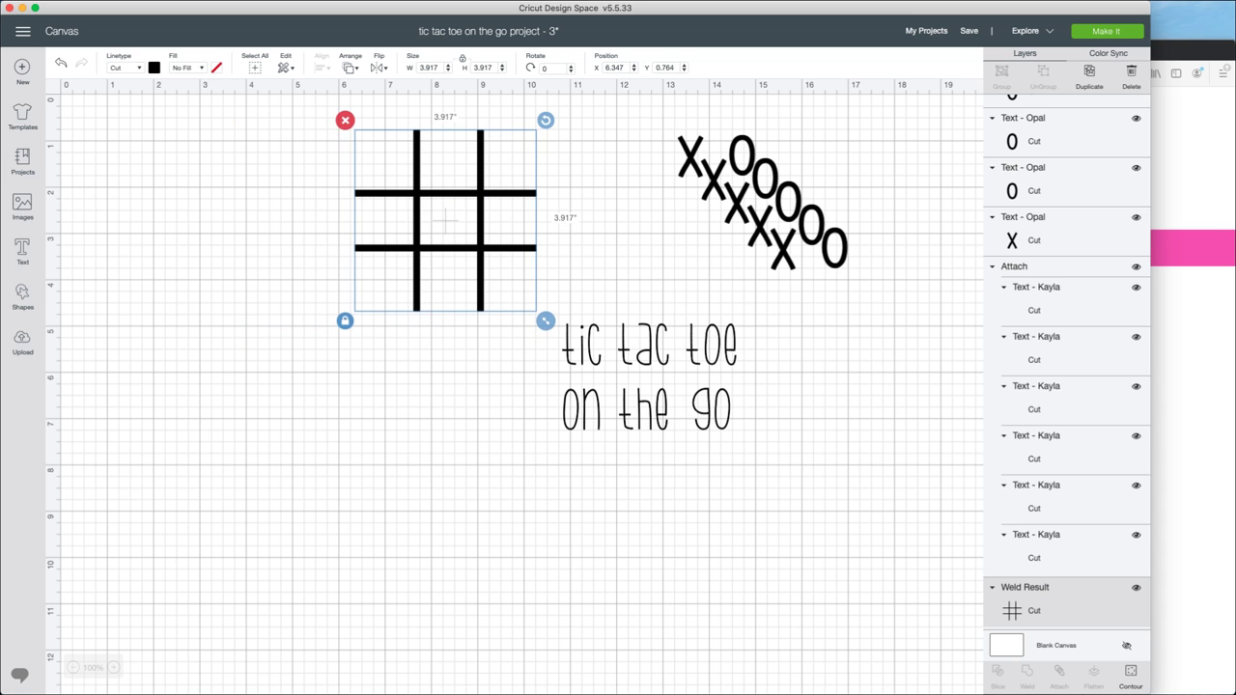
# Insert a square shape beside the tic tac toe board
pyautogui.click(22, 296)
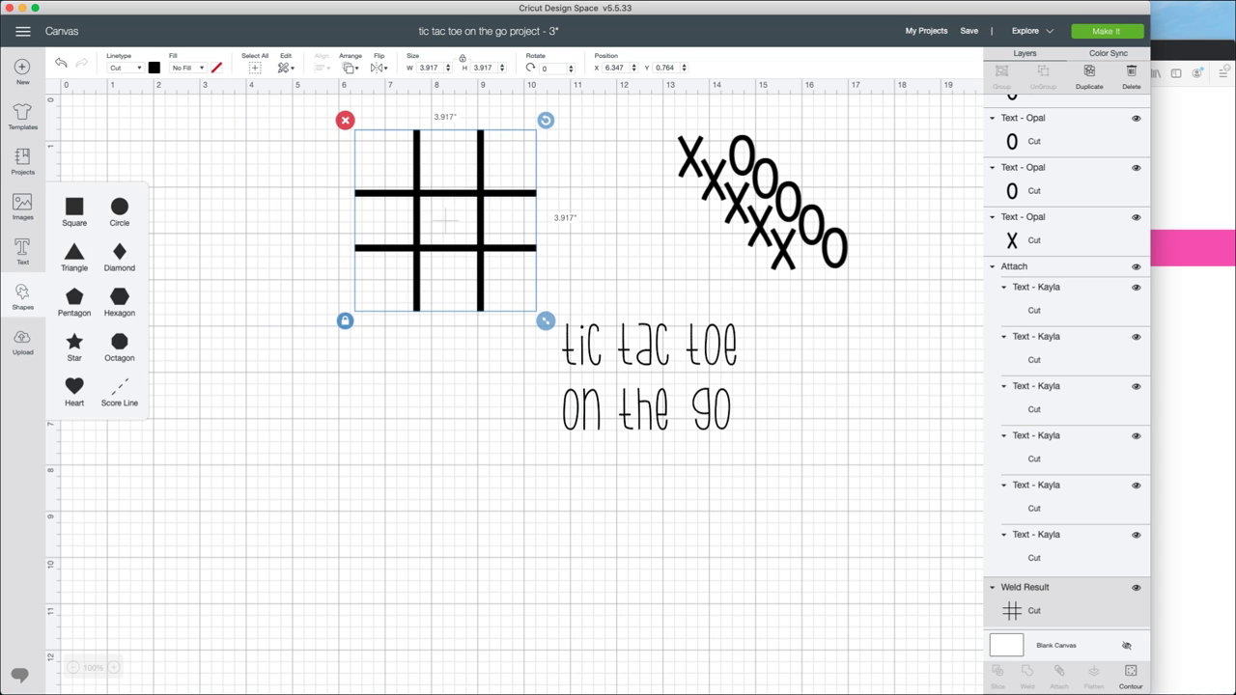
pyautogui.click(74, 207)
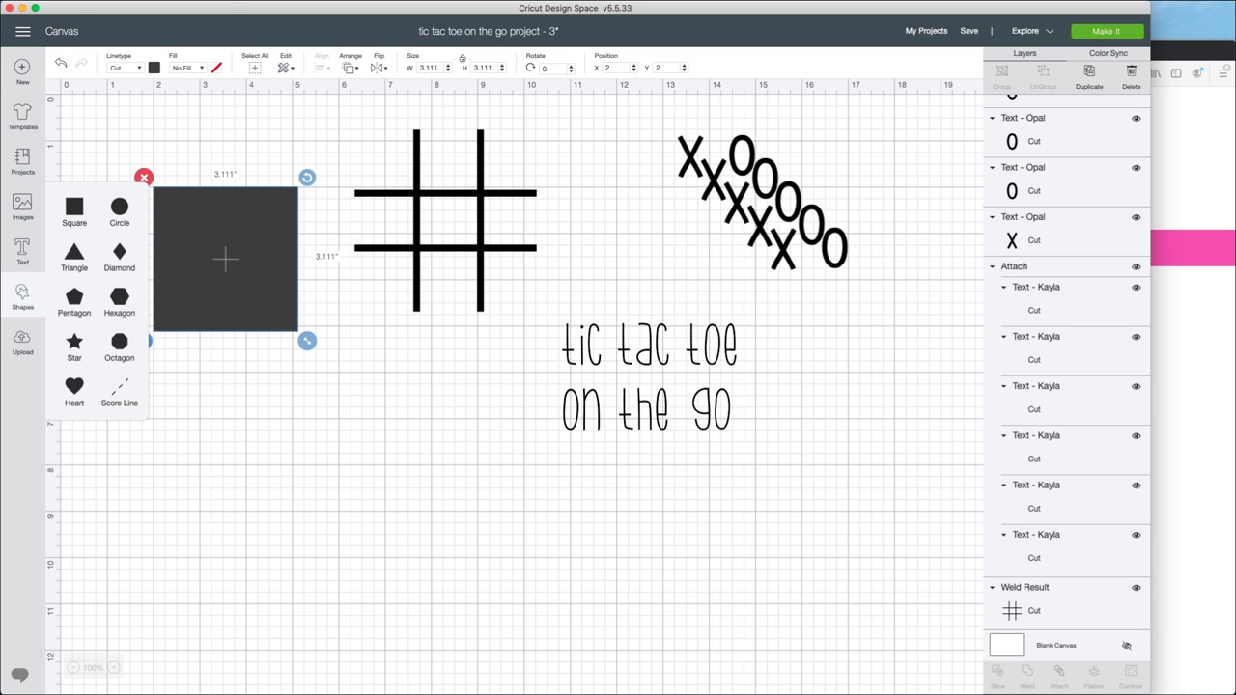
# Move the square to about X 1.625, Y 5.486 and shift the existing board and the tic tac toe lettering rightward to free up space
pyautogui.moveTo(225, 258); pyautogui.dragTo(208, 421)
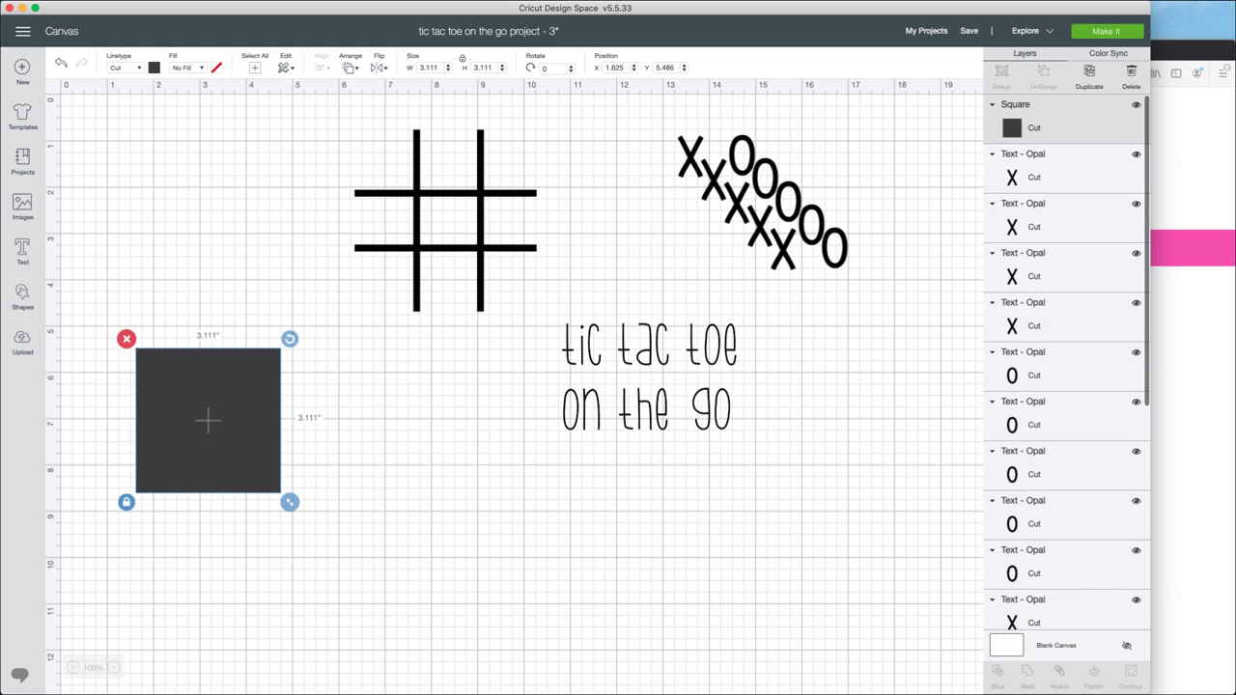
pyautogui.moveTo(445, 220); pyautogui.dragTo(570, 205)
pyautogui.click(1014, 266)
pyautogui.moveTo(649, 377); pyautogui.dragTo(866, 342)
pyautogui.click(579, 405)
# Move the square to about X 3.611, Y 4.264, unlock its proportions and reshape it into a vertical bar about 0.125 by 5.528 inches
pyautogui.click(207, 420)
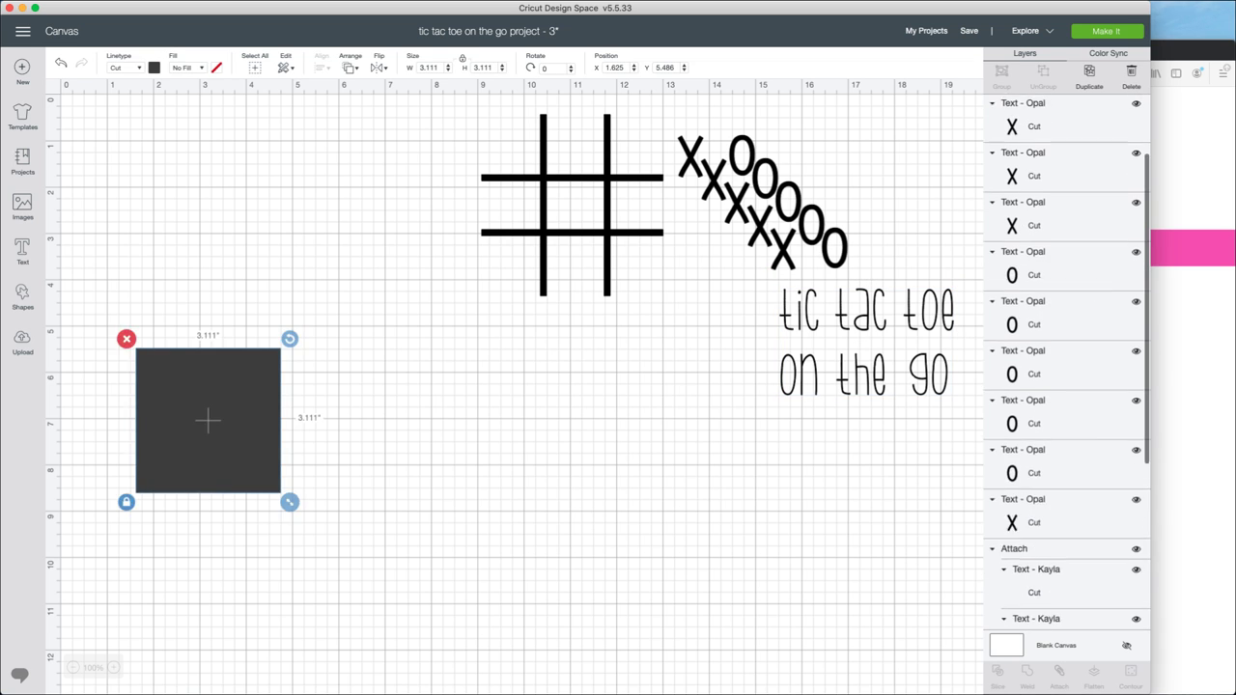
pyautogui.moveTo(207, 420); pyautogui.dragTo(299, 363)
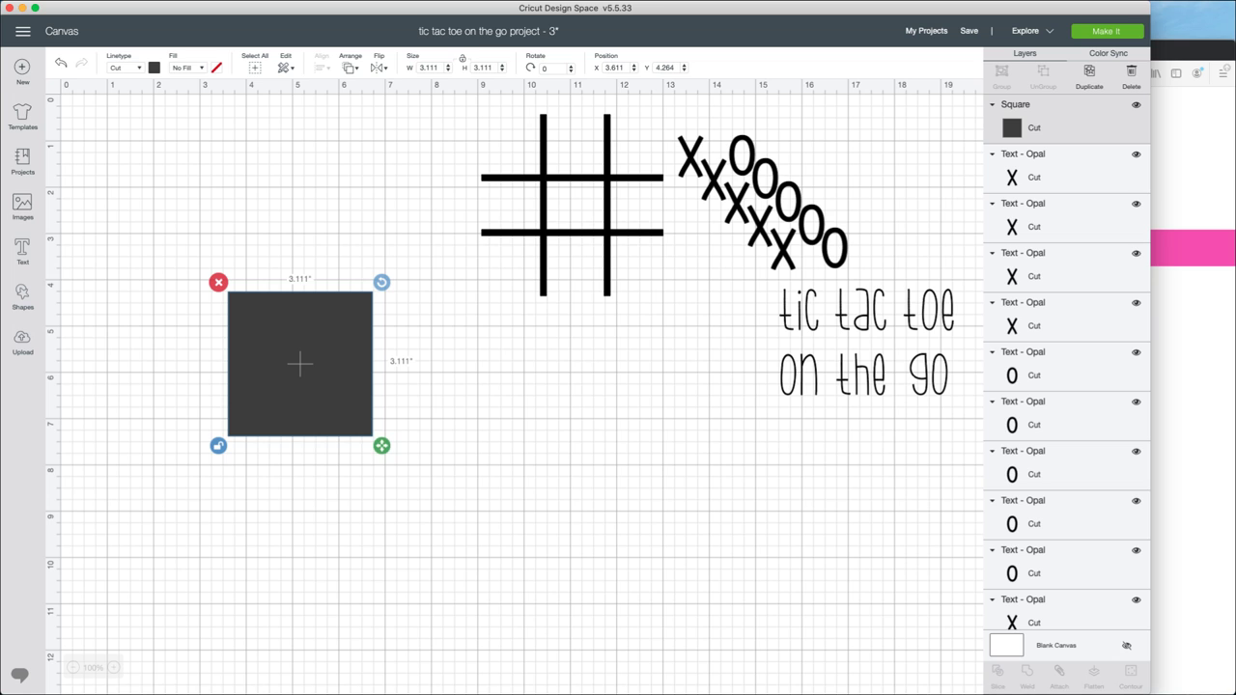
pyautogui.moveTo(381, 445); pyautogui.dragTo(243, 557)
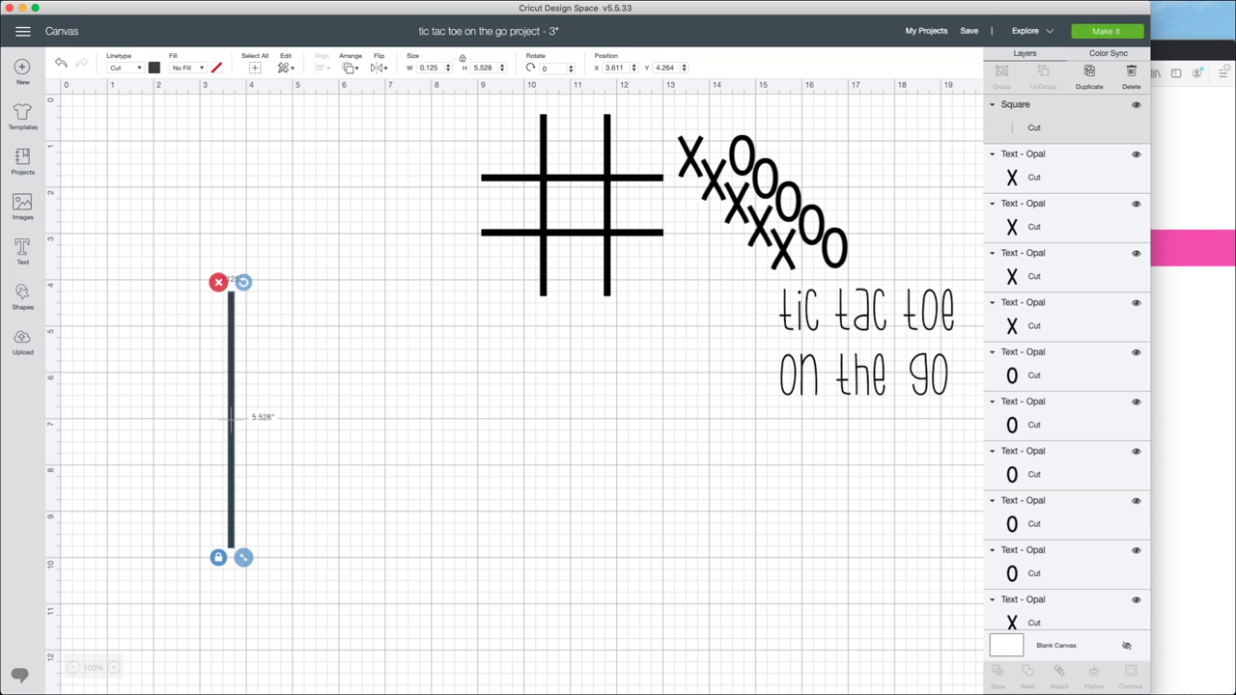
# Duplicate the thin vertical bar and place the copy to its right, making the pair about 2 inches wide overall
pyautogui.press('super+d')
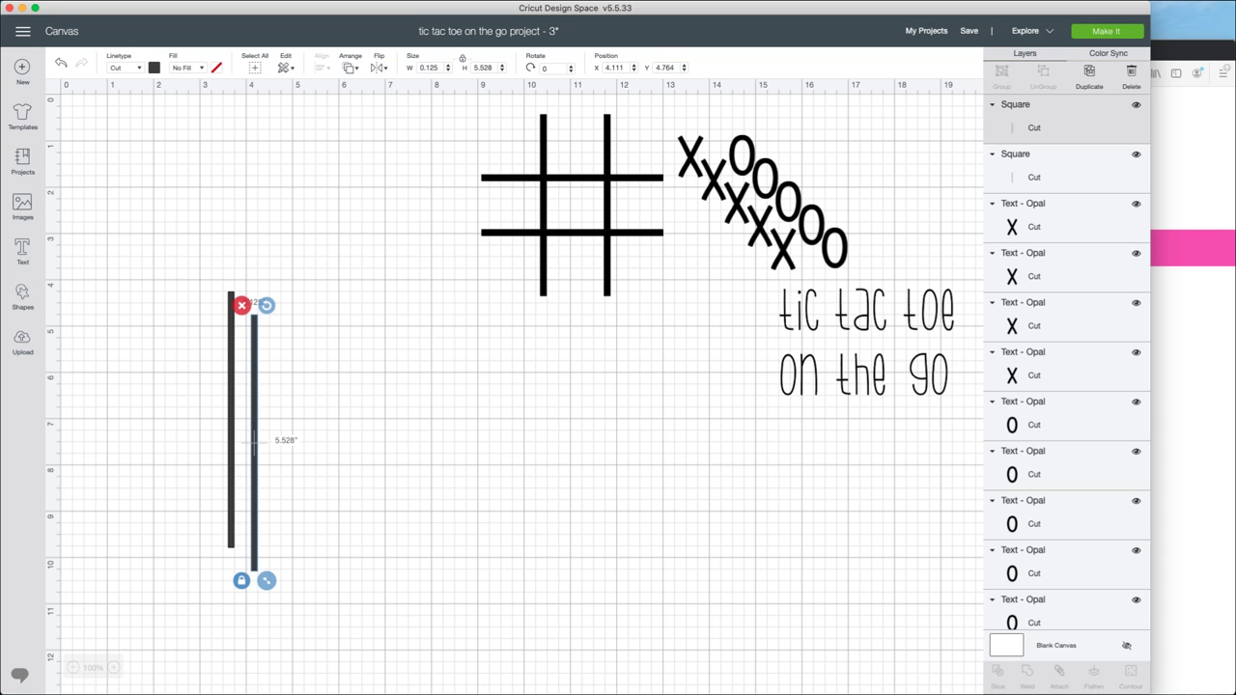
pyautogui.moveTo(254, 442); pyautogui.dragTo(319, 421)
pyautogui.press('Escape')
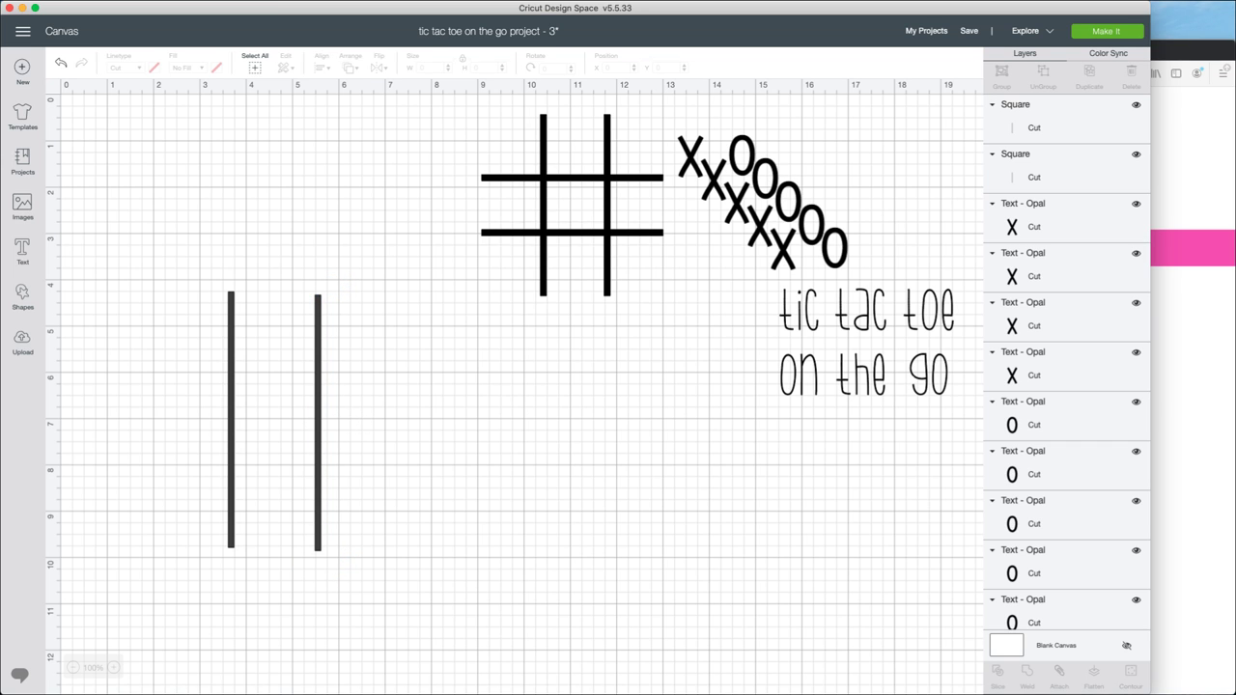
# Align the two vertical bars with Center Vertically
pyautogui.moveTo(140, 259); pyautogui.dragTo(384, 561)
pyautogui.press('Escape')
pyautogui.moveTo(184, 245); pyautogui.dragTo(376, 598)
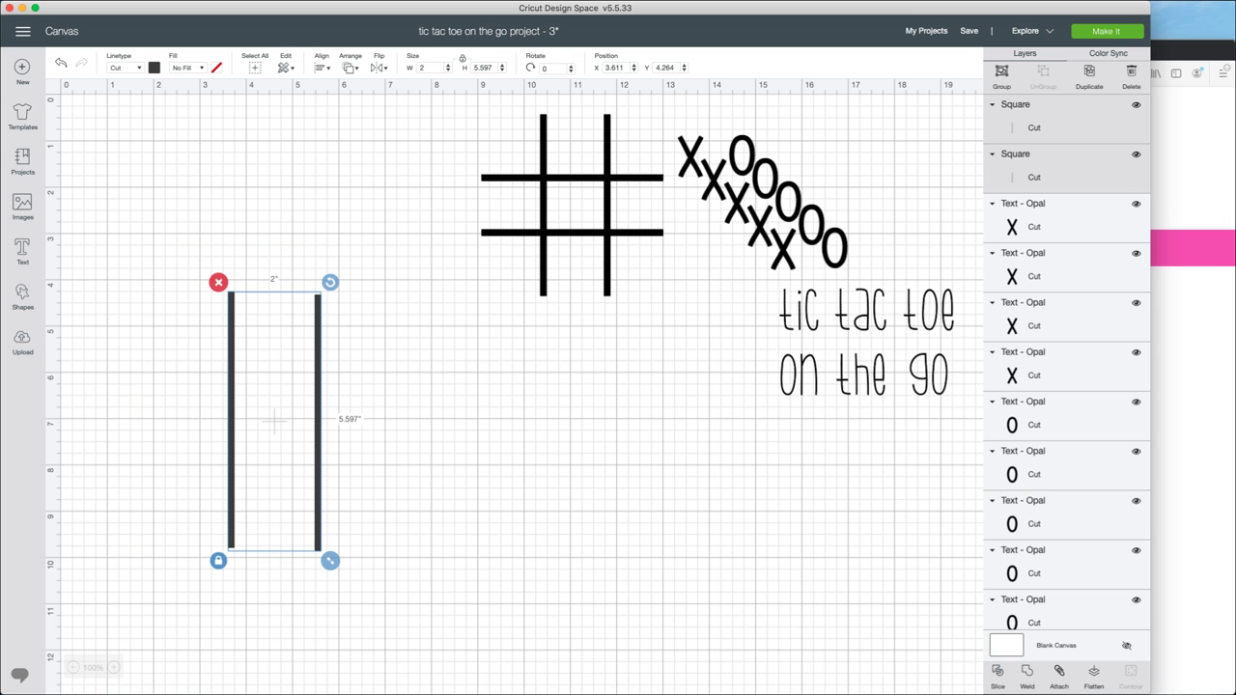
pyautogui.click(321, 67)
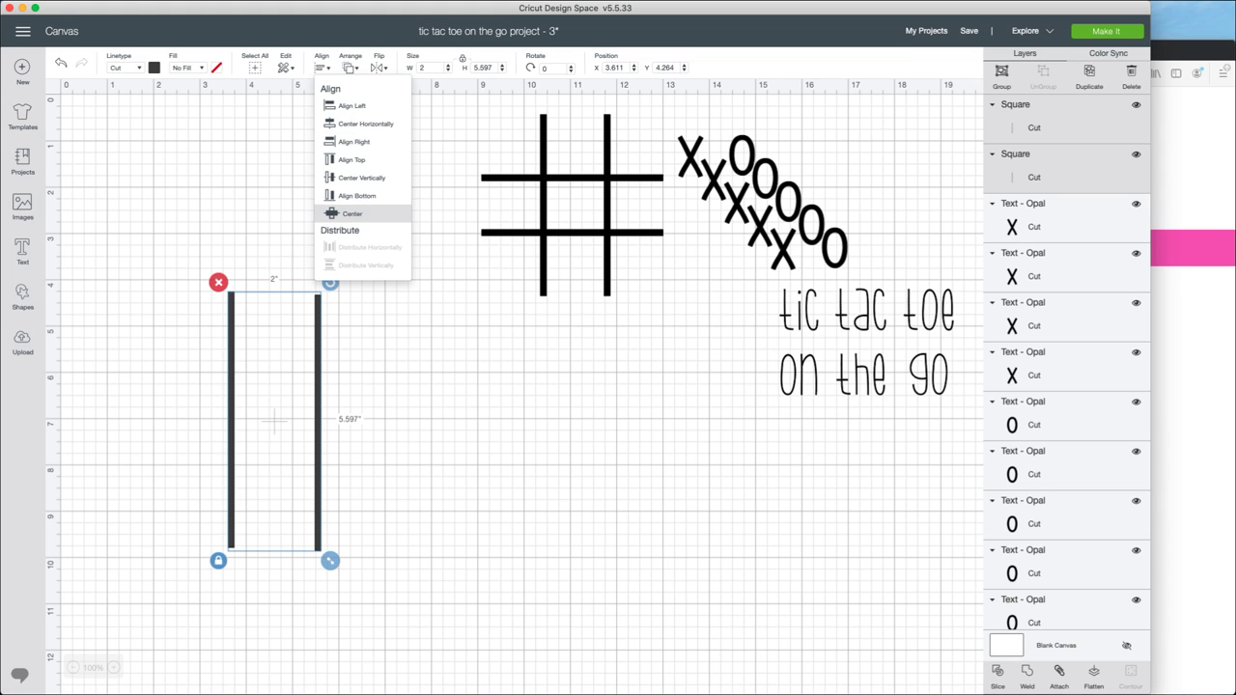
pyautogui.click(361, 177)
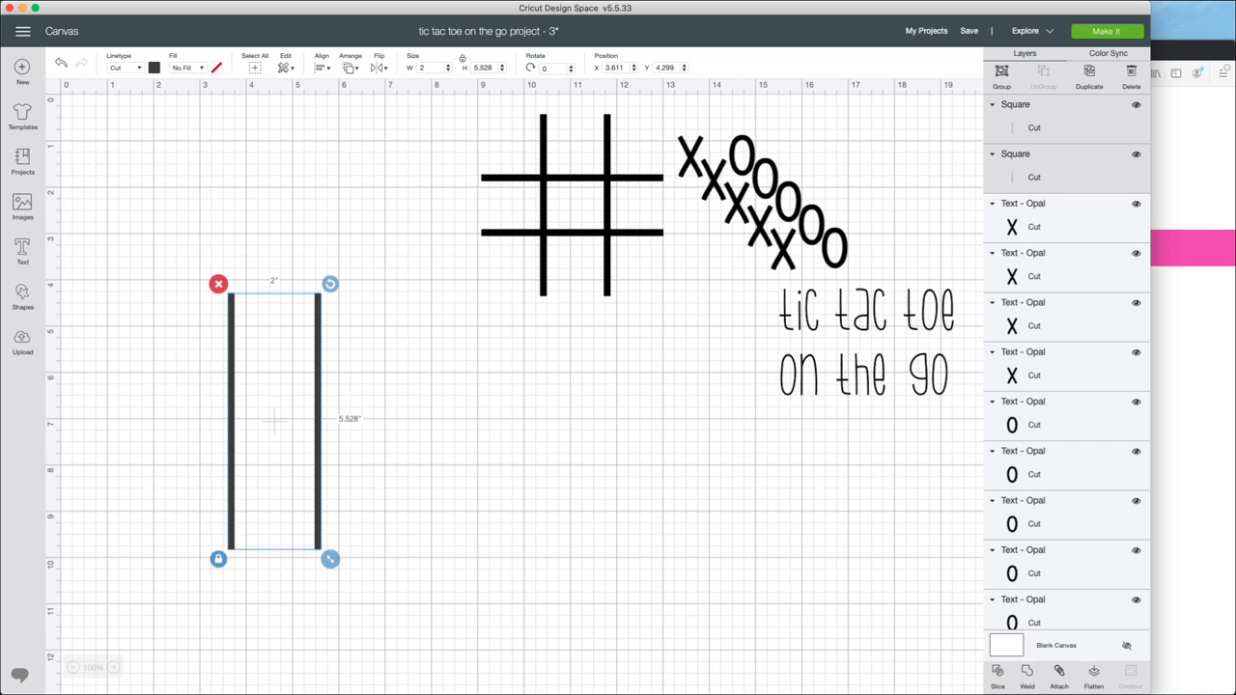
pyautogui.click(274, 421)
pyautogui.click(318, 419)
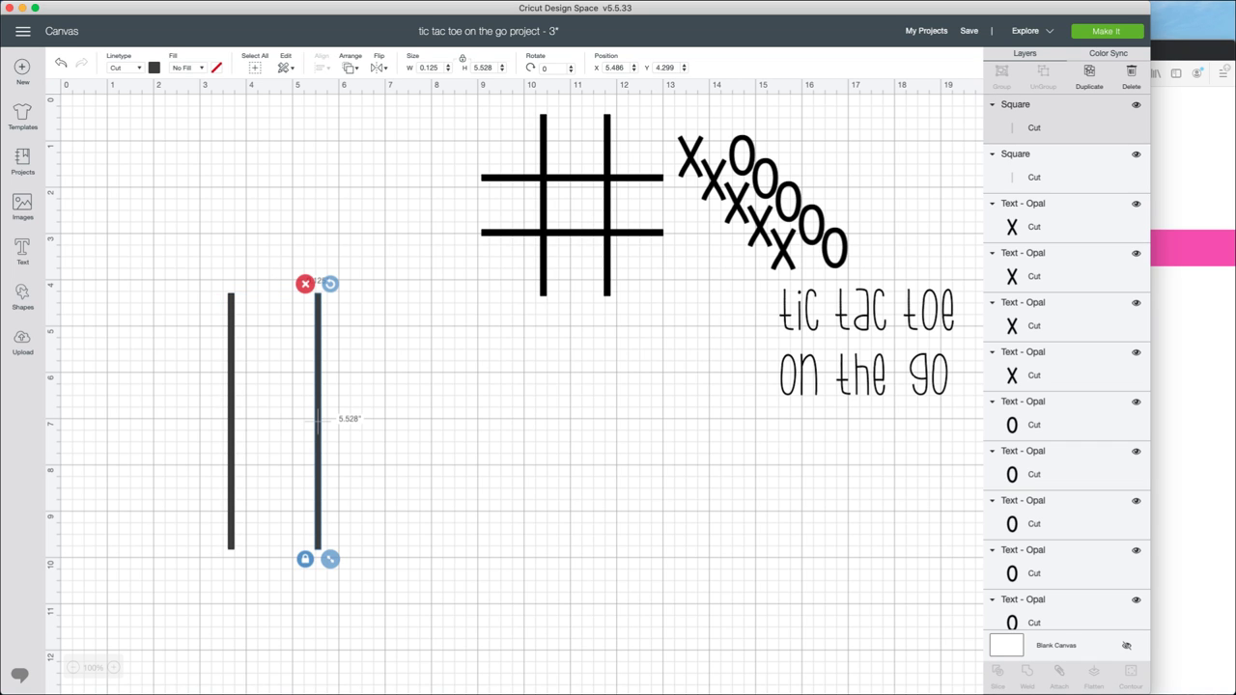
pyautogui.press('super+d')
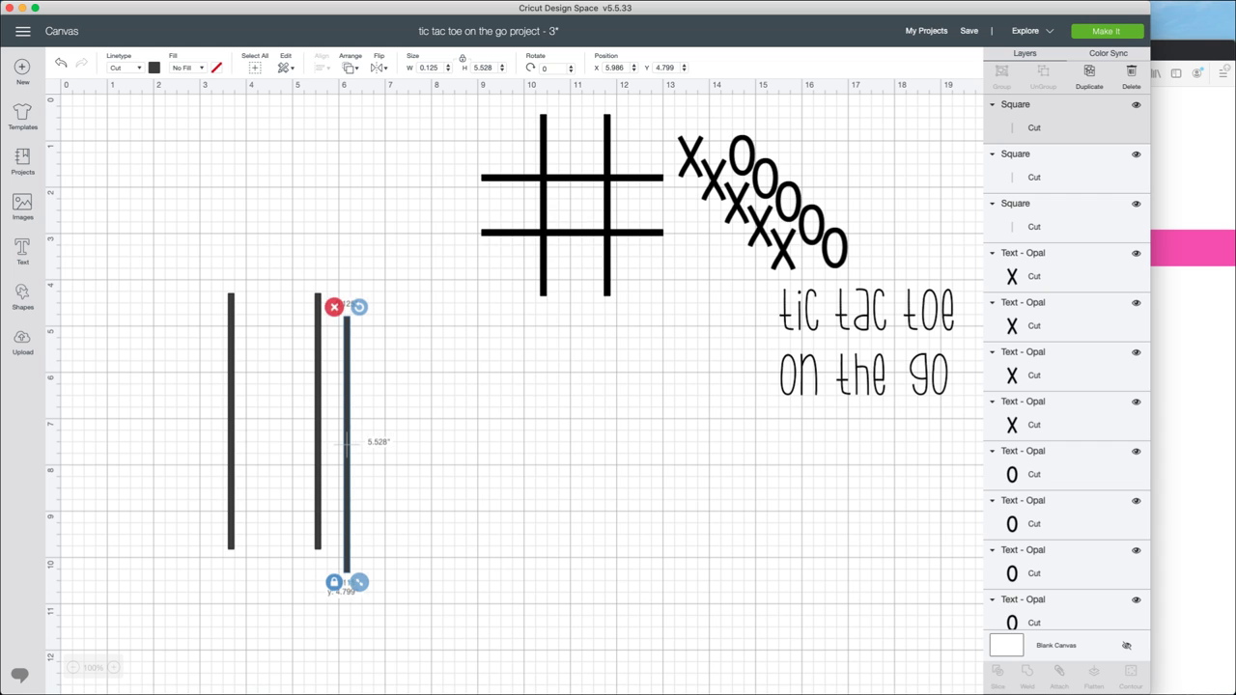
pyautogui.moveTo(340, 444); pyautogui.dragTo(564, 497)
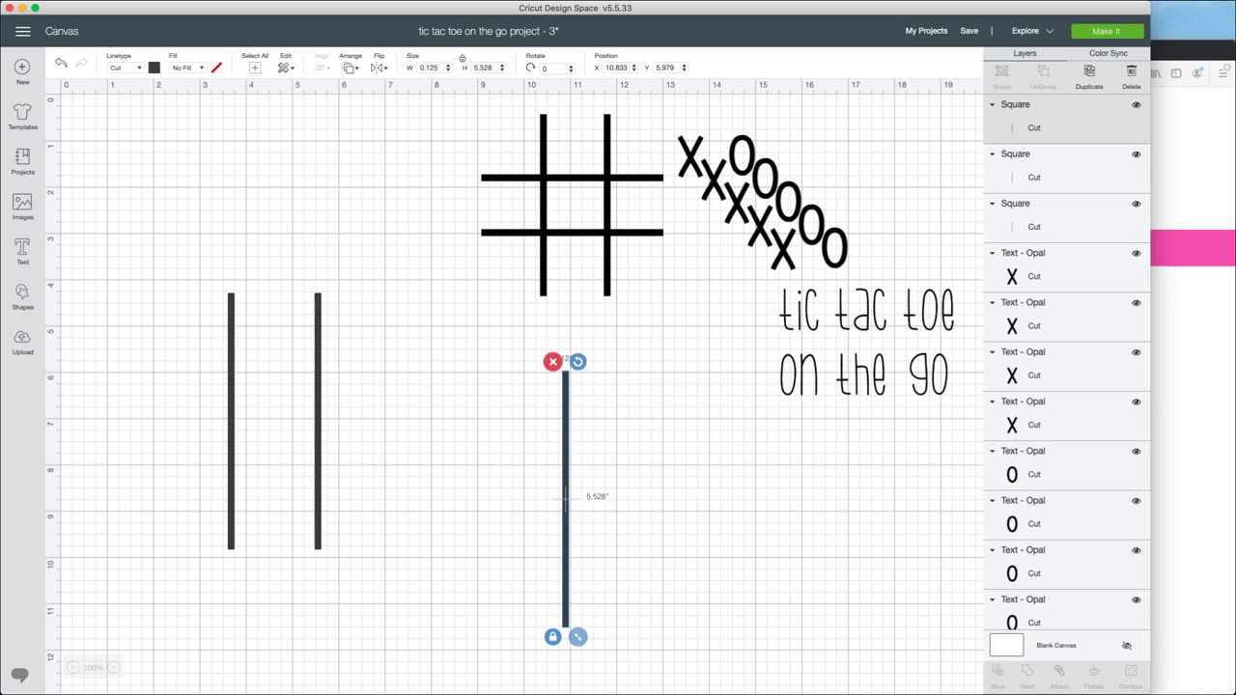
pyautogui.moveTo(577, 361); pyautogui.dragTo(524, 374)
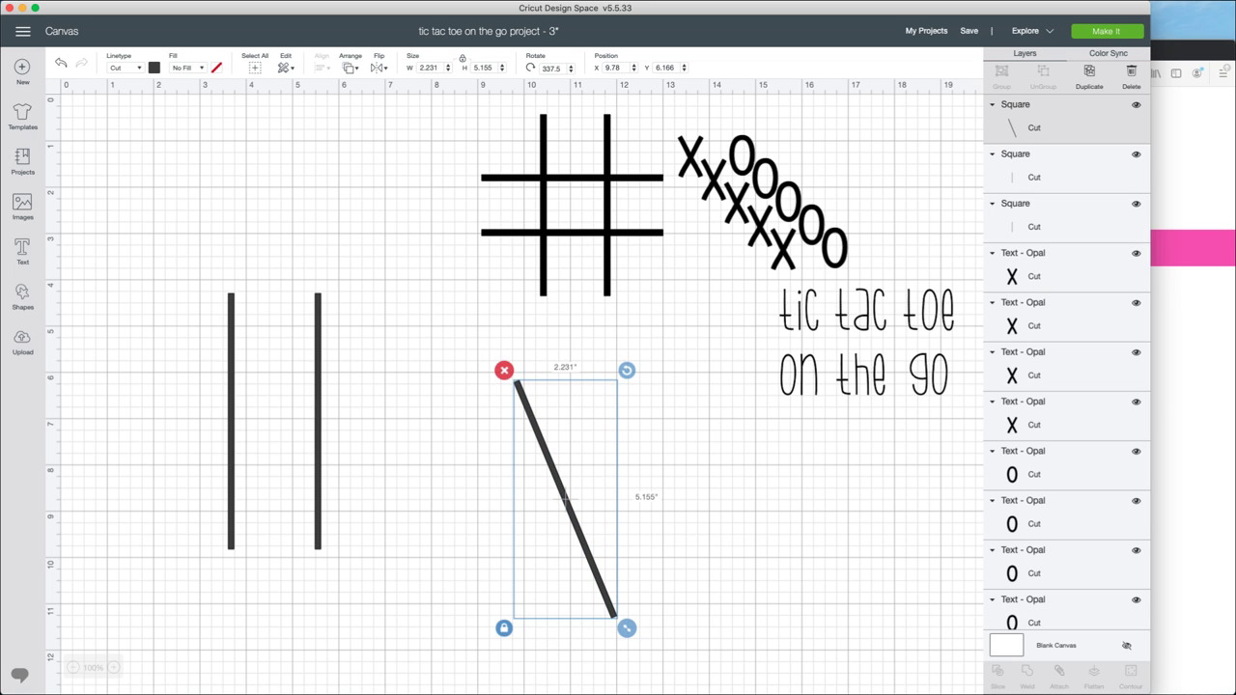
pyautogui.press('super+z')
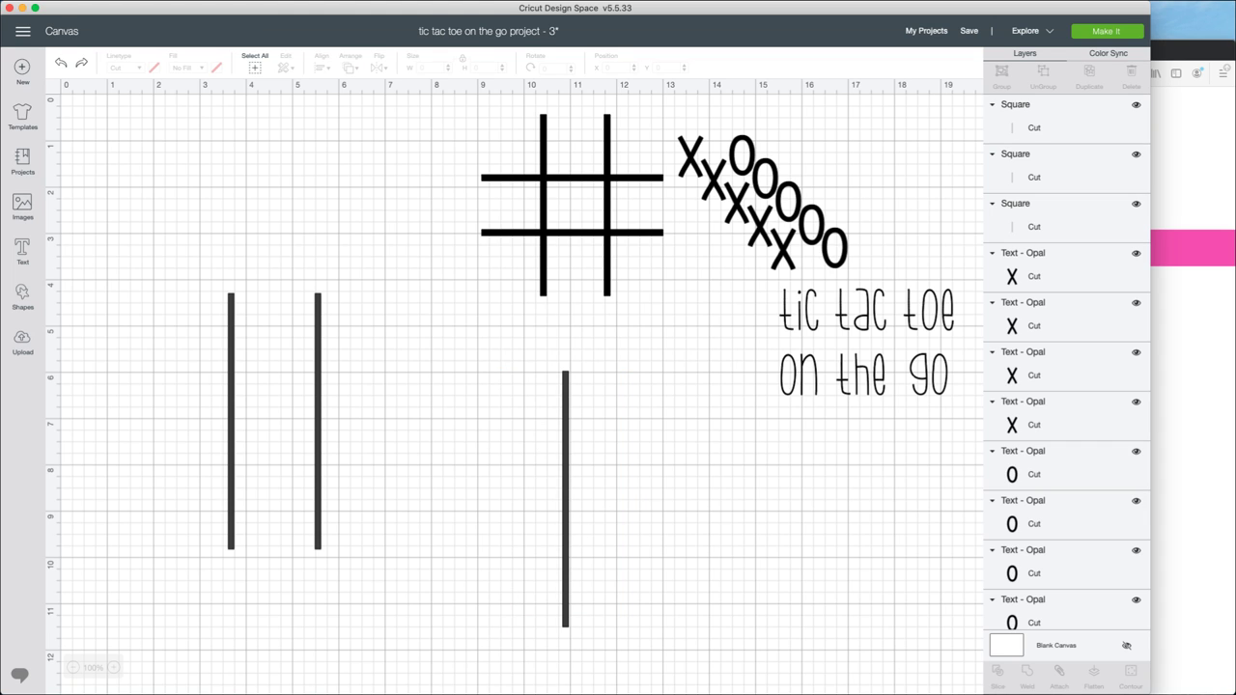
pyautogui.click(566, 497)
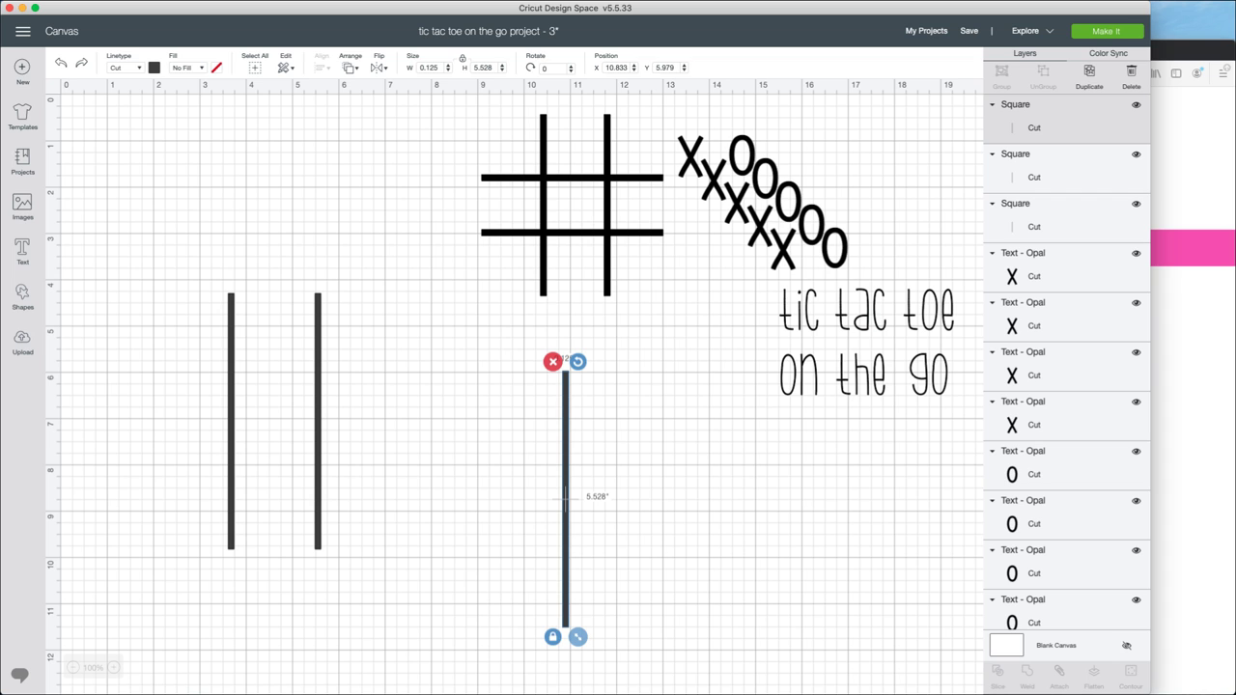
pyautogui.moveTo(578, 361); pyautogui.dragTo(700, 502)
pyautogui.click(699, 502)
pyautogui.click(567, 499)
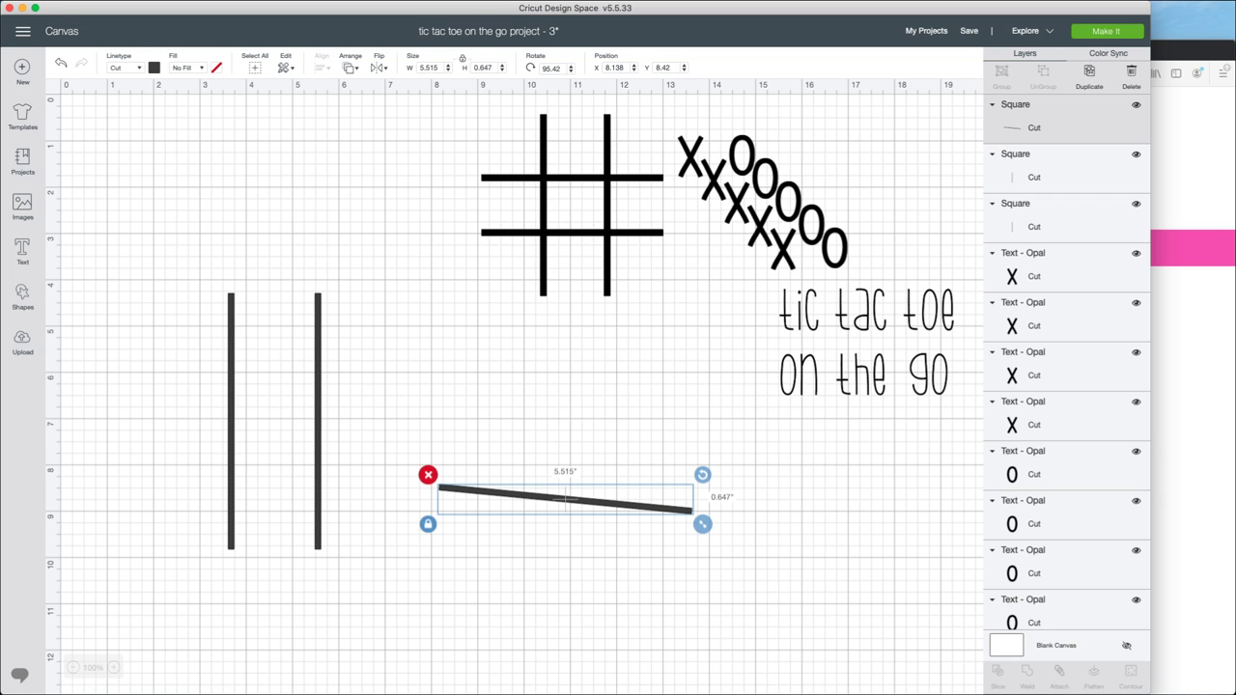
pyautogui.click(427, 474)
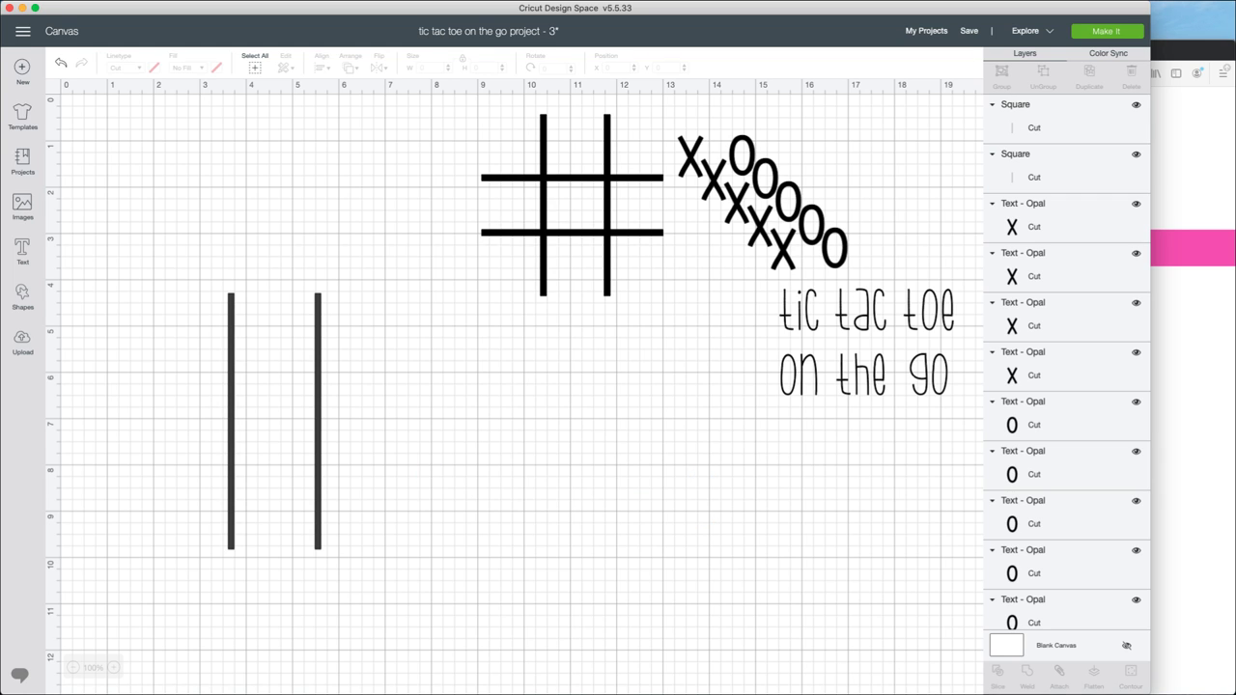
# Duplicate the right vertical bar, rotate the copy to 90 degrees and place it in the open area below the existing board
pyautogui.click(318, 419)
pyautogui.press('super+d')
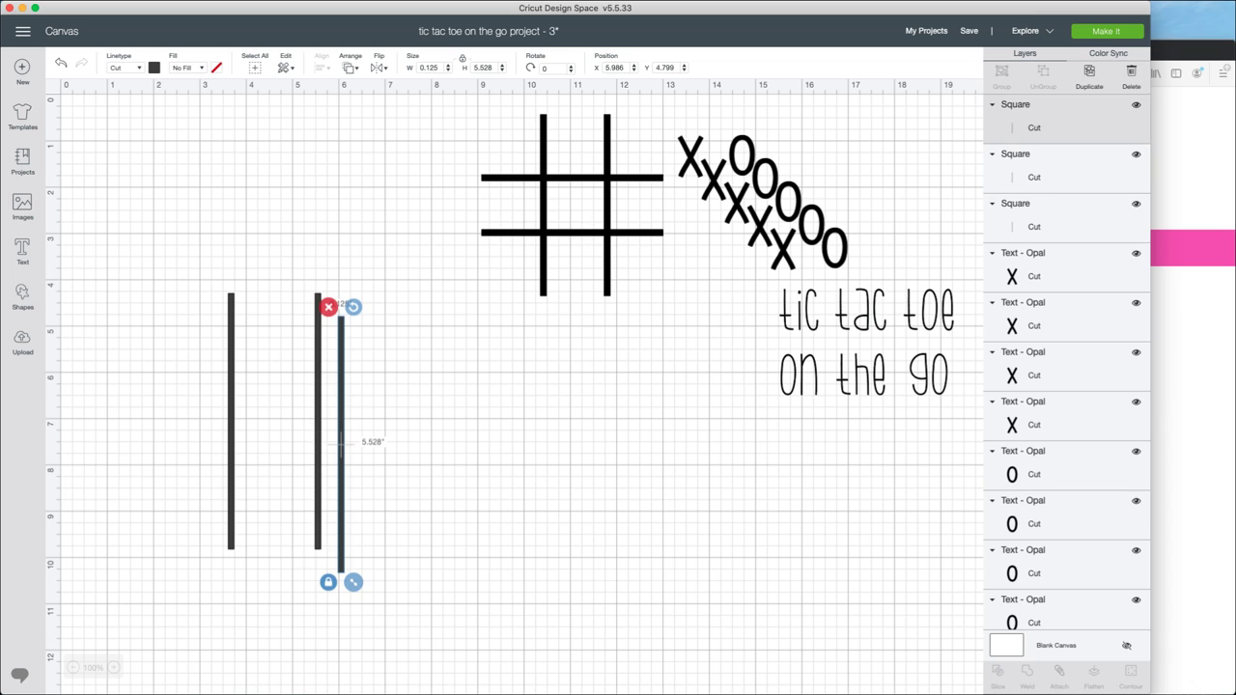
pyautogui.moveTo(341, 444); pyautogui.dragTo(504, 505)
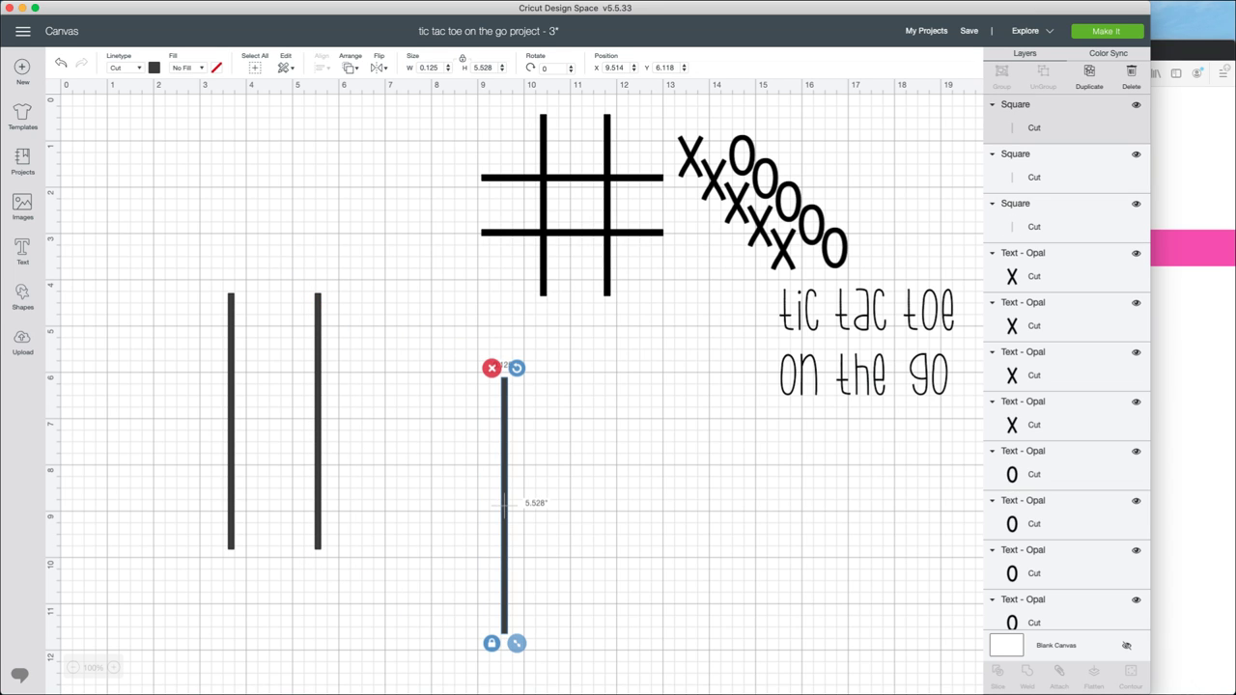
pyautogui.moveTo(516, 367); pyautogui.dragTo(642, 519)
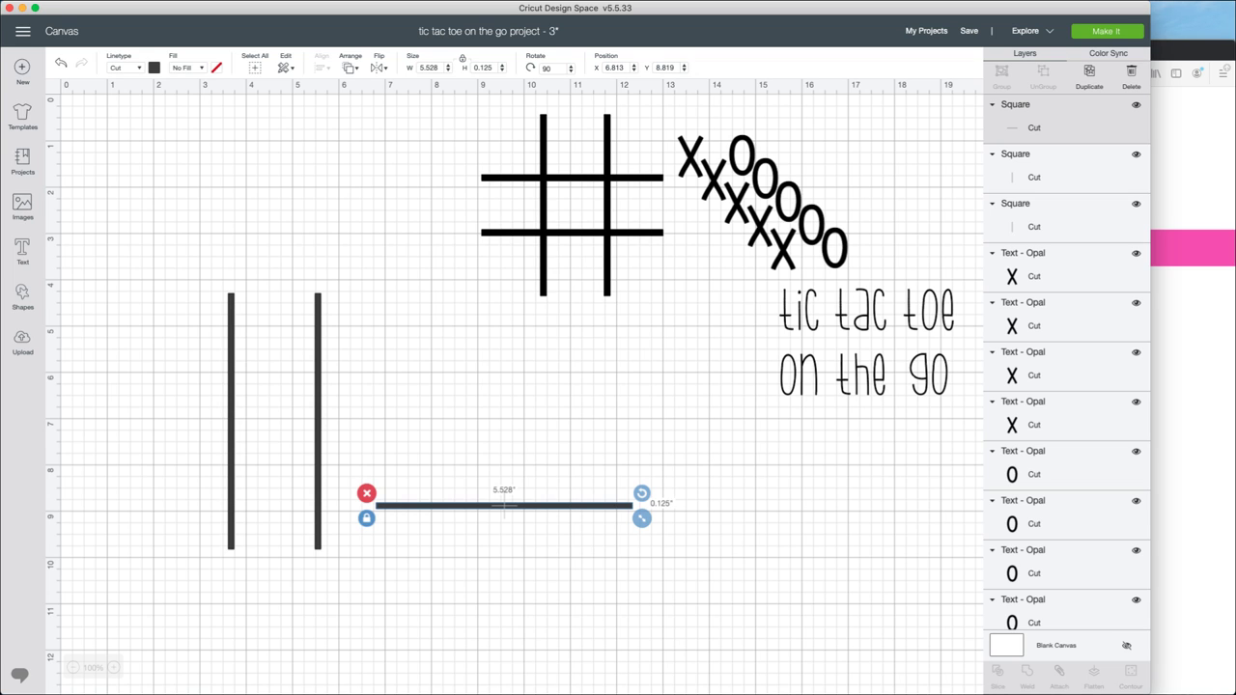
pyautogui.moveTo(502, 504); pyautogui.dragTo(562, 514)
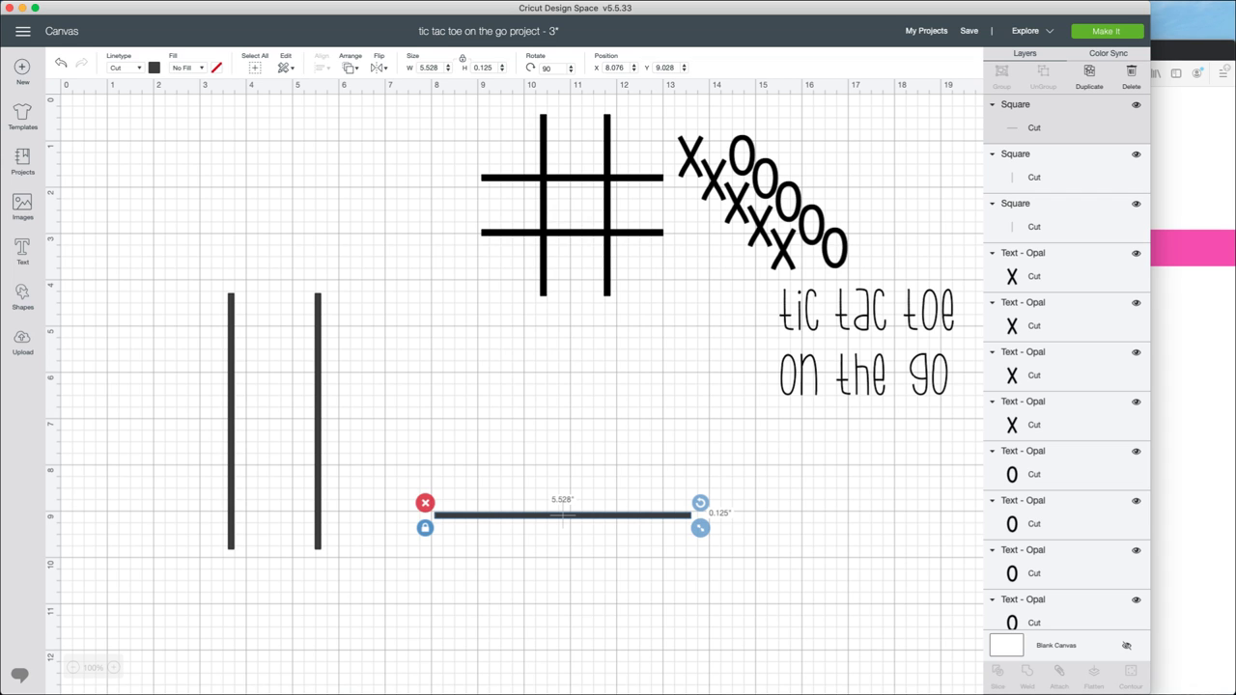
pyautogui.moveTo(562, 514); pyautogui.dragTo(598, 484)
# Weld the two vertical bars together and lay the horizontal bar across their upper part at about X 1.757, Y 5.708
pyautogui.moveTo(174, 241); pyautogui.dragTo(350, 577)
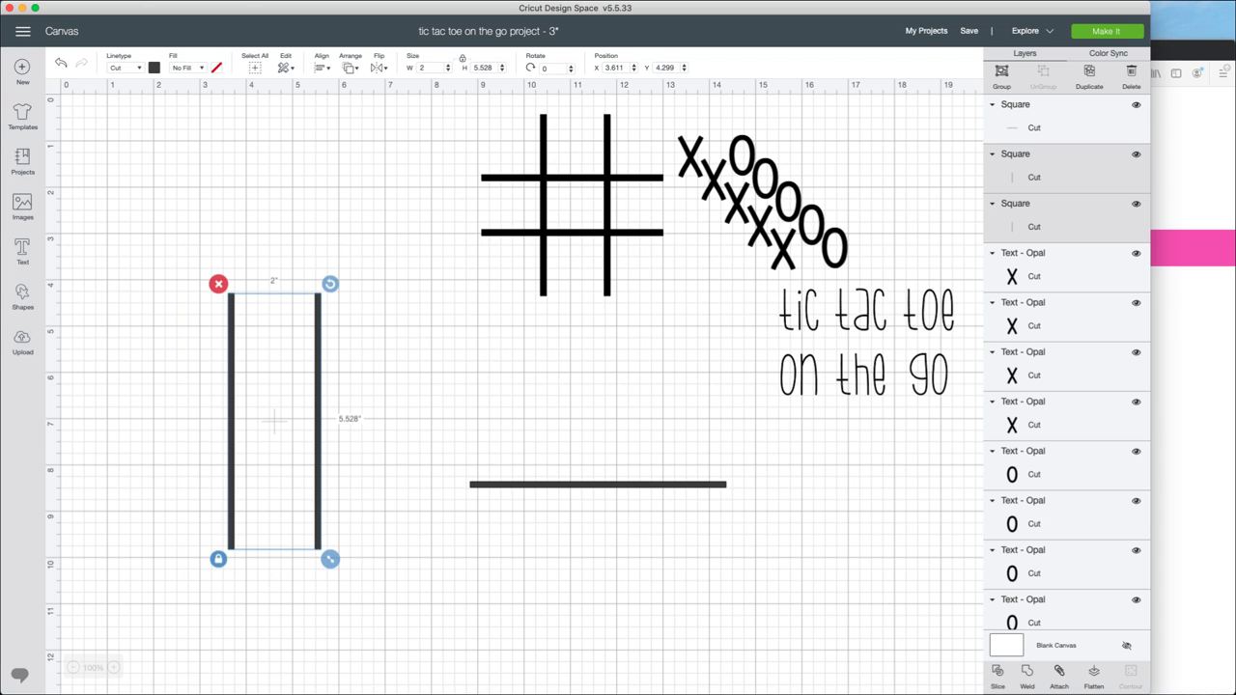
pyautogui.click(1026, 675)
pyautogui.moveTo(598, 484); pyautogui.dragTo(270, 361)
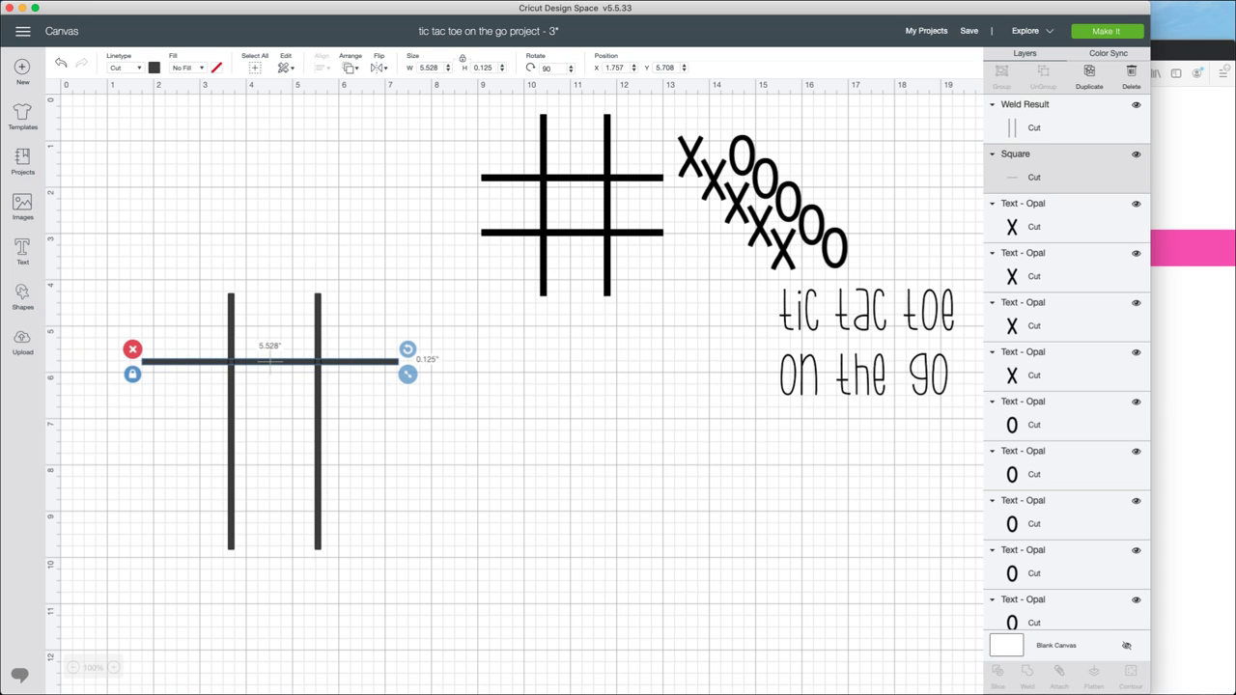
# Duplicate the horizontal bar, place the copy across the lower part at about Y 8.028, and lower the upper bar to about Y 6.042
pyautogui.press('super+d')
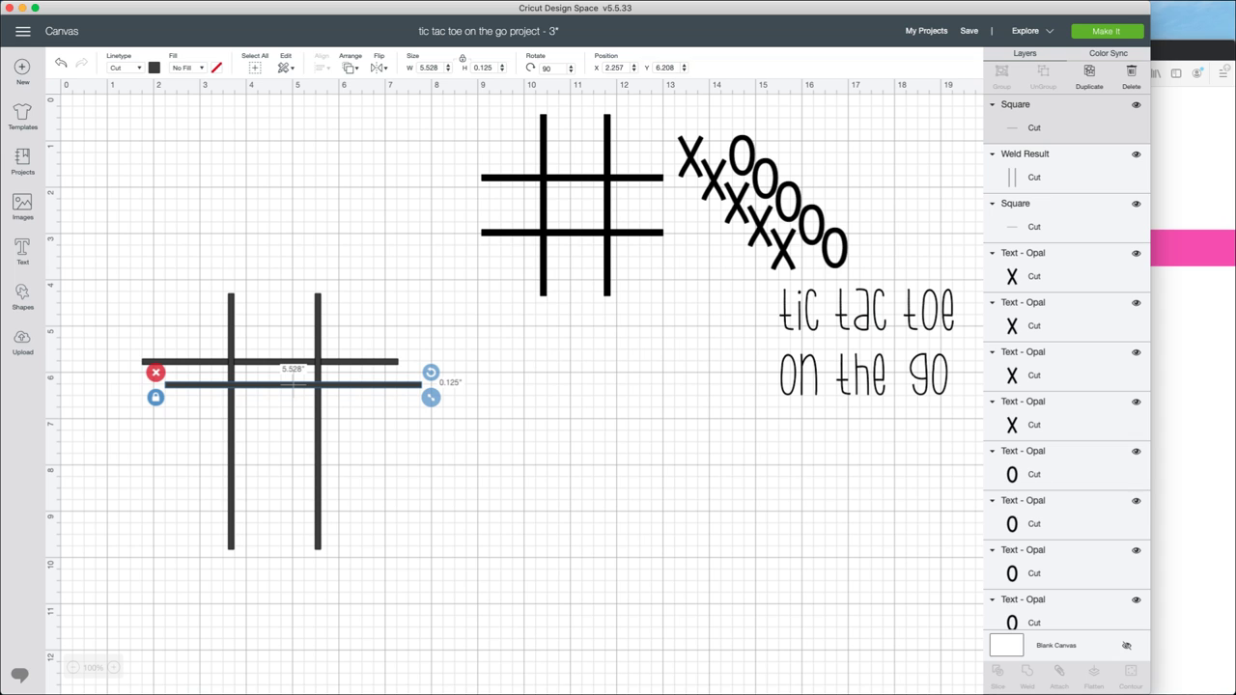
pyautogui.moveTo(292, 384); pyautogui.dragTo(278, 468)
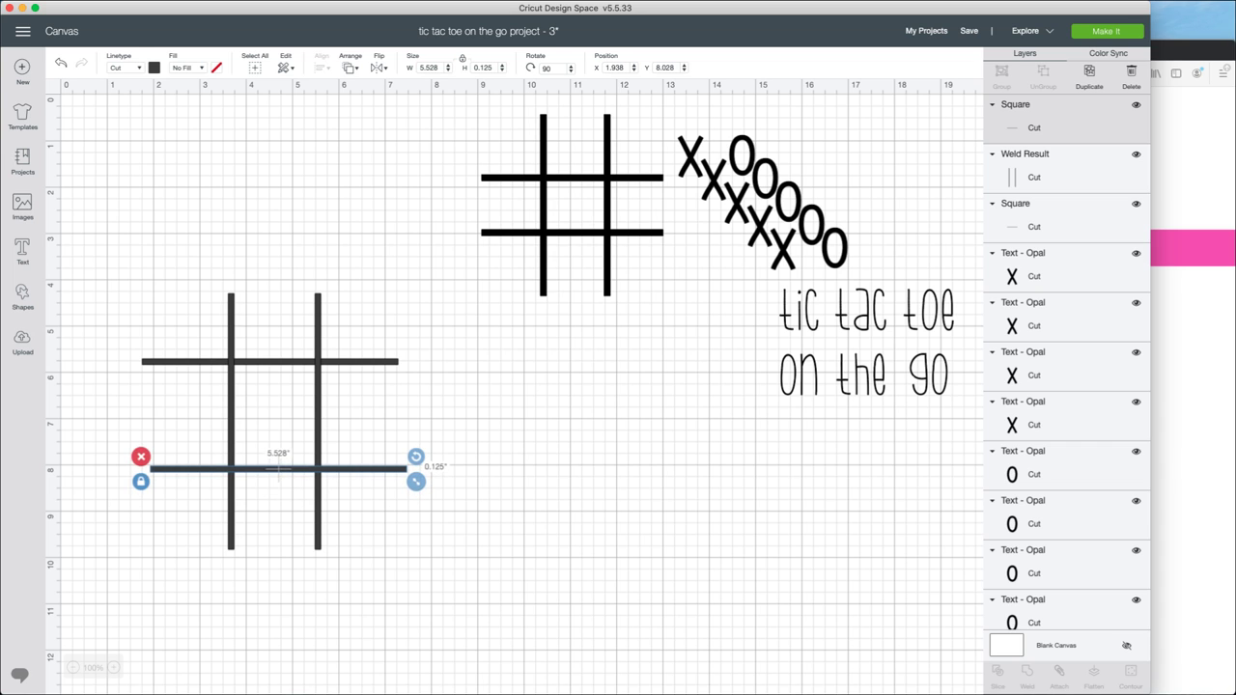
pyautogui.moveTo(269, 362); pyautogui.dragTo(270, 376)
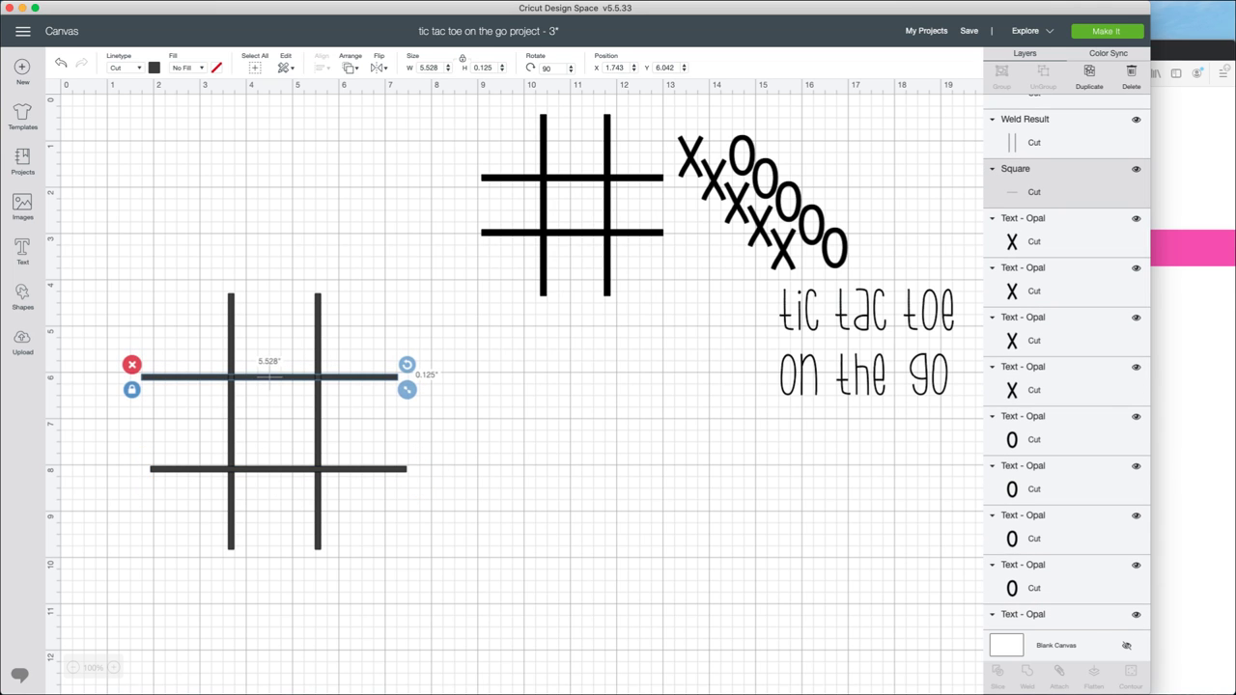
pyautogui.press('Escape')
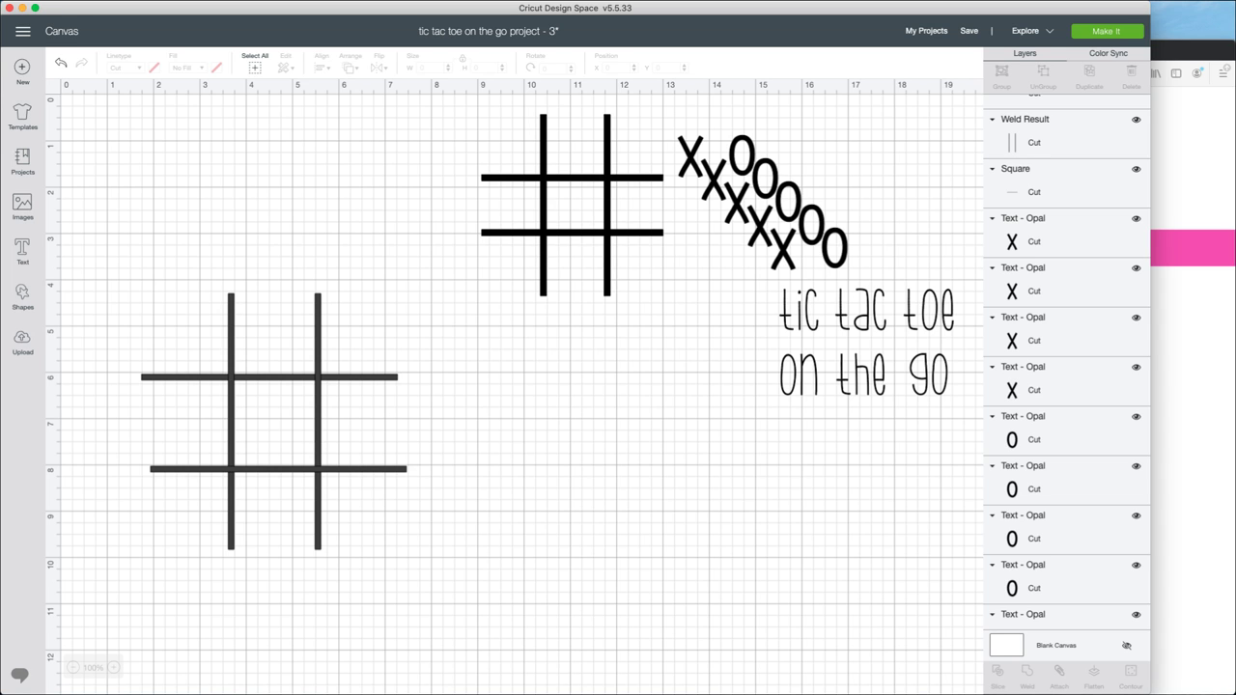
# Center the two horizontal bars and the welded vertical pair horizontally, and weld them all into one tic tac toe board
pyautogui.moveTo(119, 263); pyautogui.dragTo(450, 579)
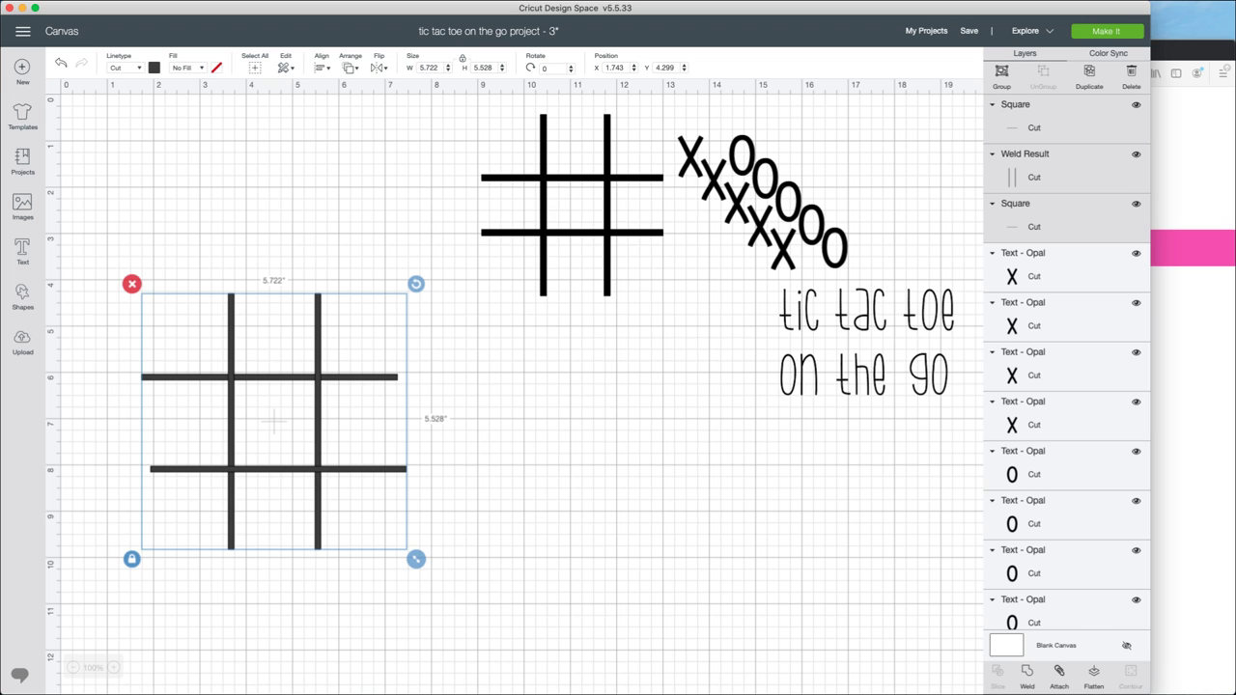
pyautogui.click(321, 66)
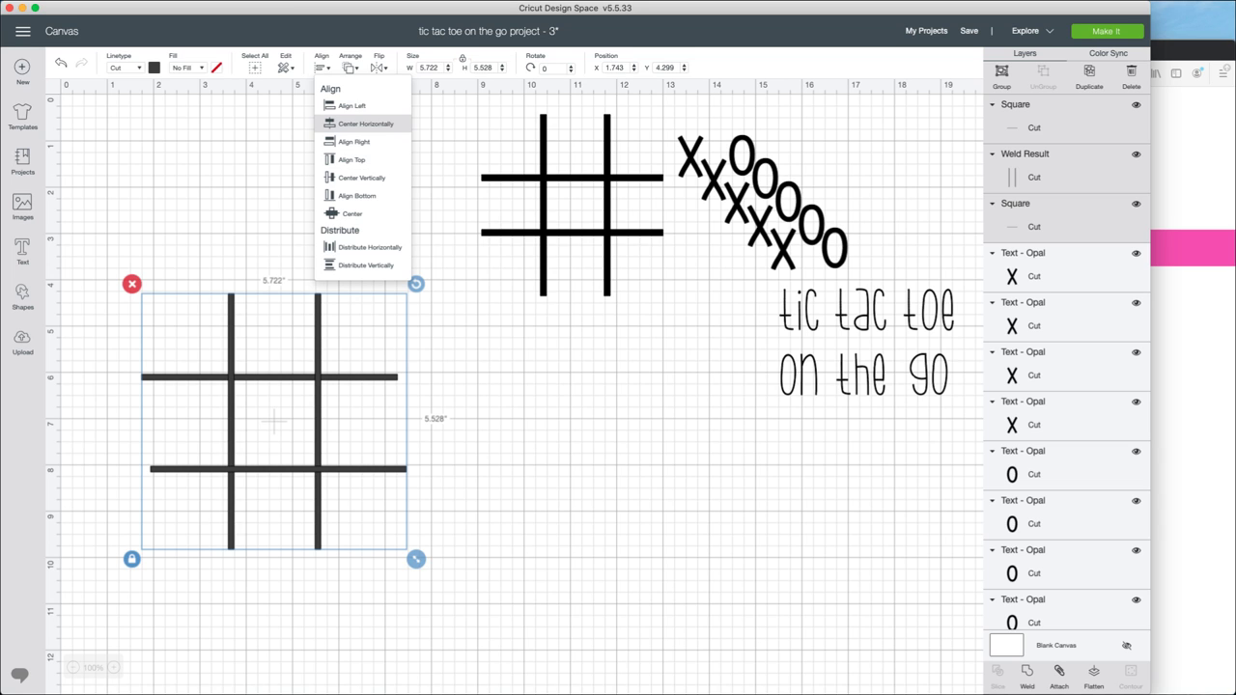
pyautogui.click(365, 124)
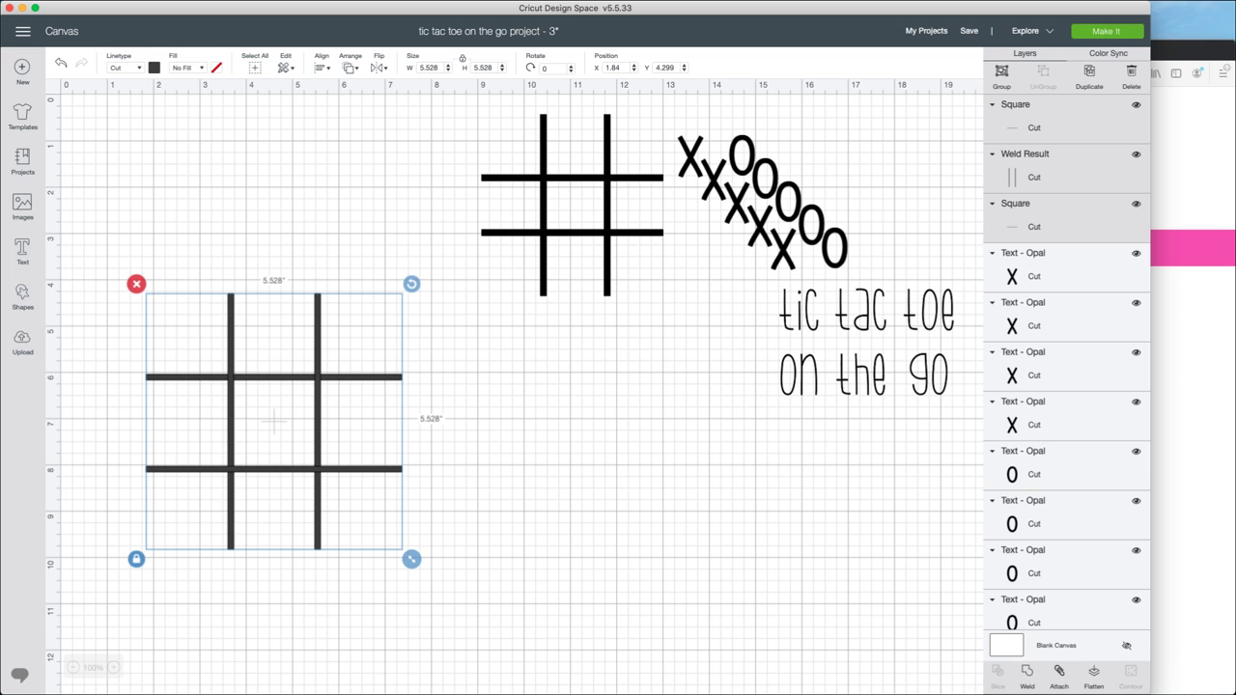
pyautogui.press('Escape')
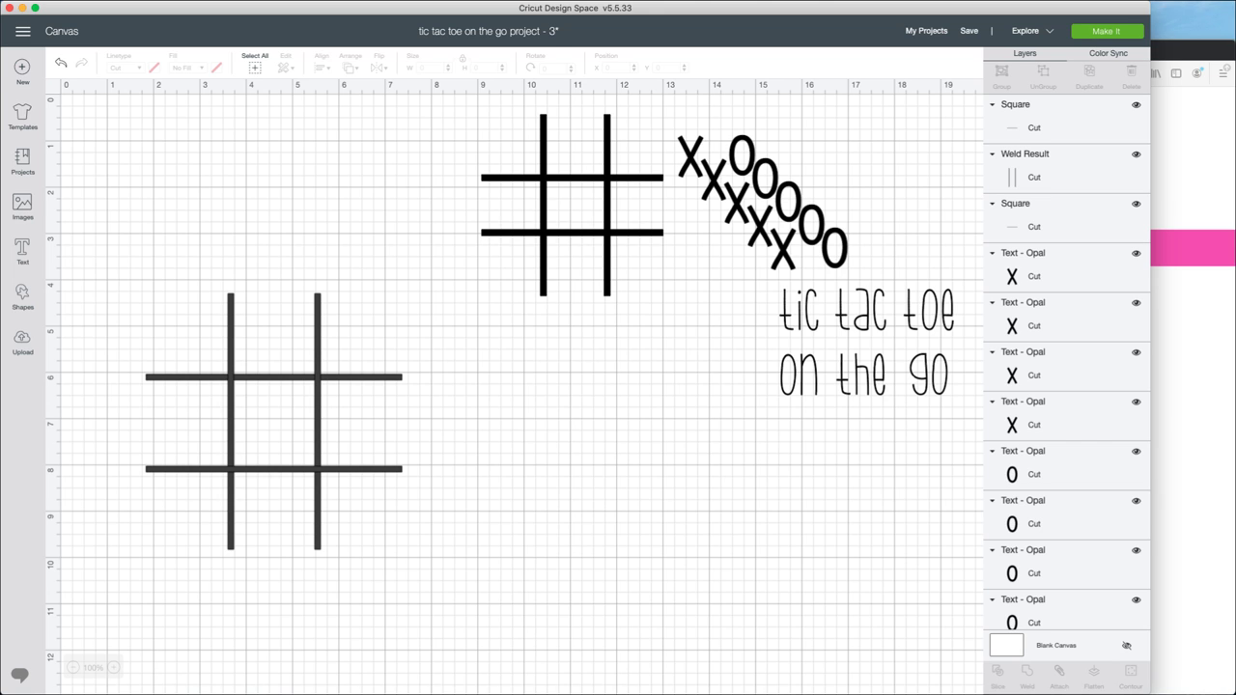
pyautogui.moveTo(145, 226); pyautogui.dragTo(402, 552)
pyautogui.click(1026, 675)
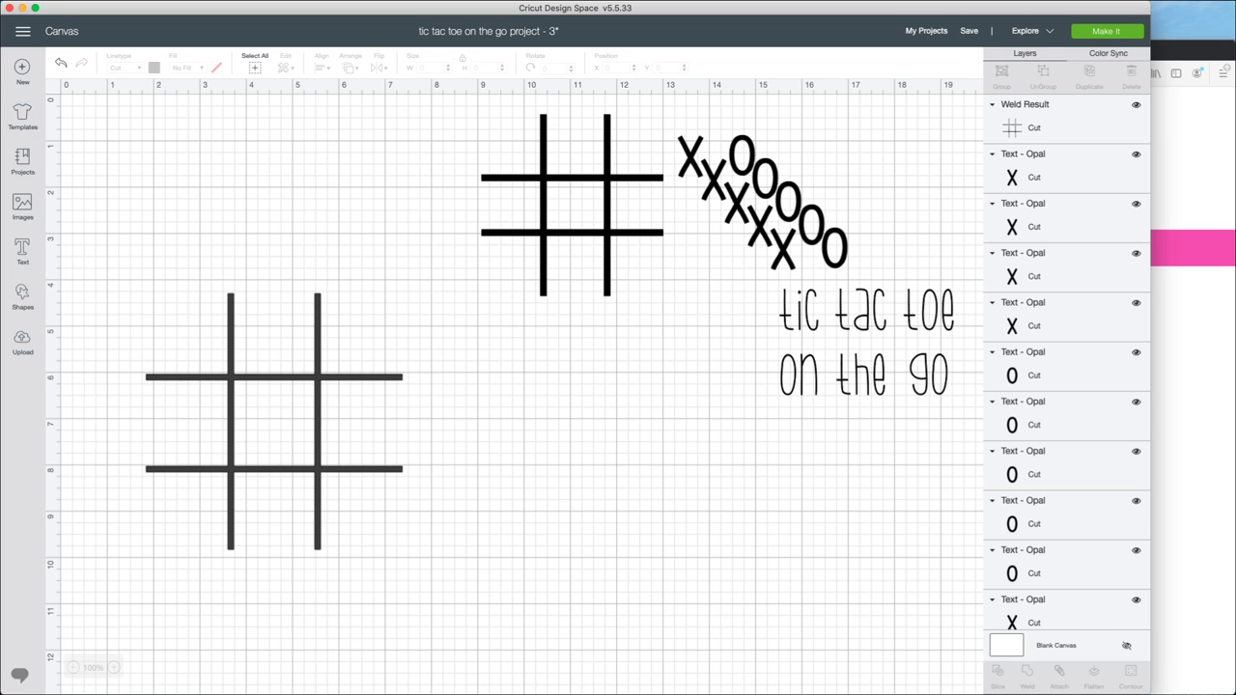
# Scale the new welded board to about 3.486 by 3.486 inches and move it to about X 6.479, Y 5.91
pyautogui.click(1025, 118)
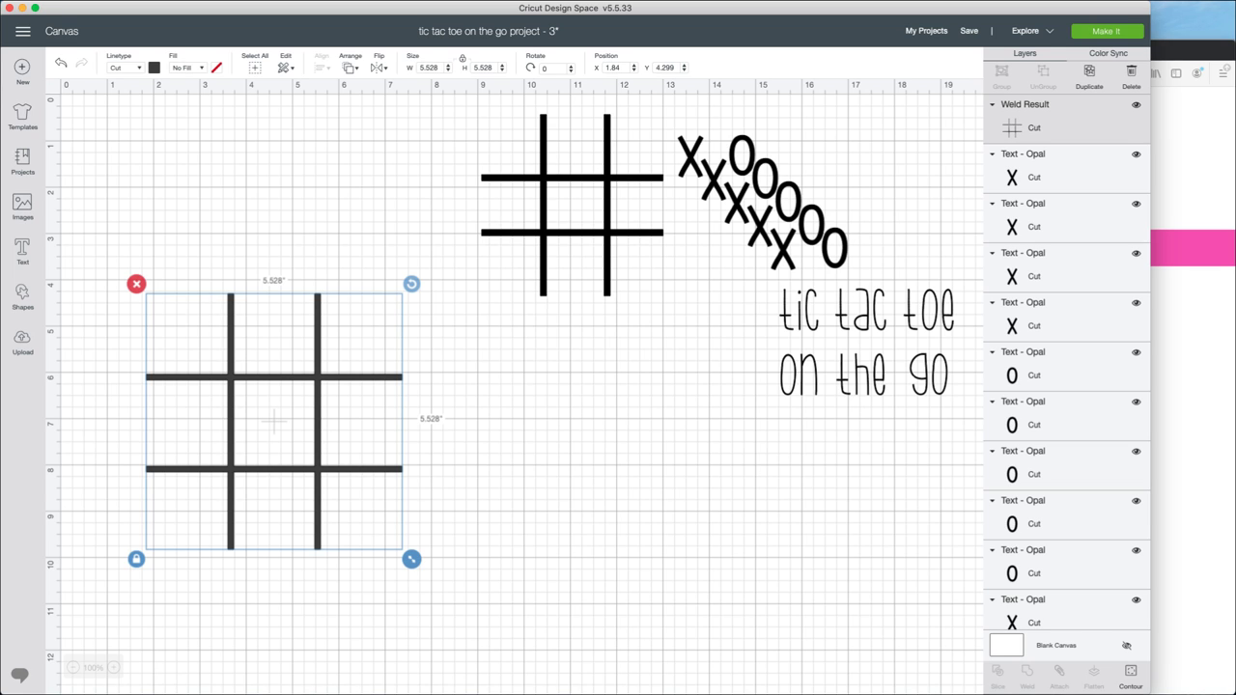
pyautogui.moveTo(411, 558); pyautogui.dragTo(316, 464)
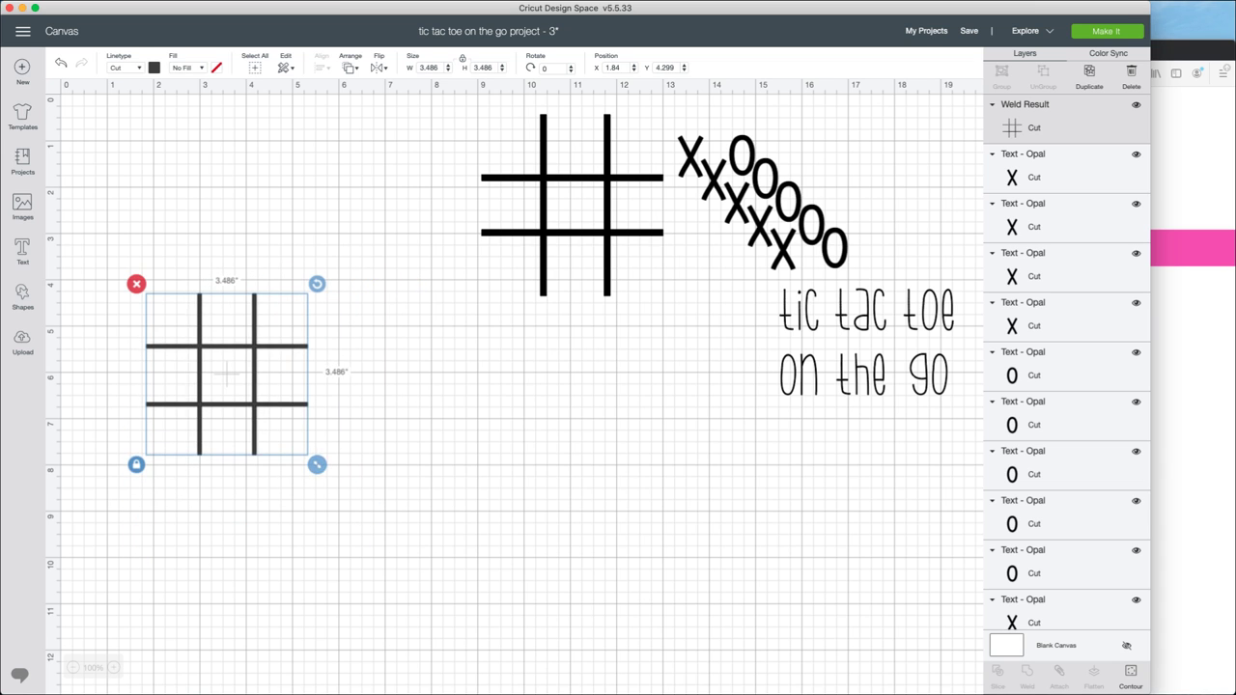
pyautogui.moveTo(233, 375); pyautogui.dragTo(447, 449)
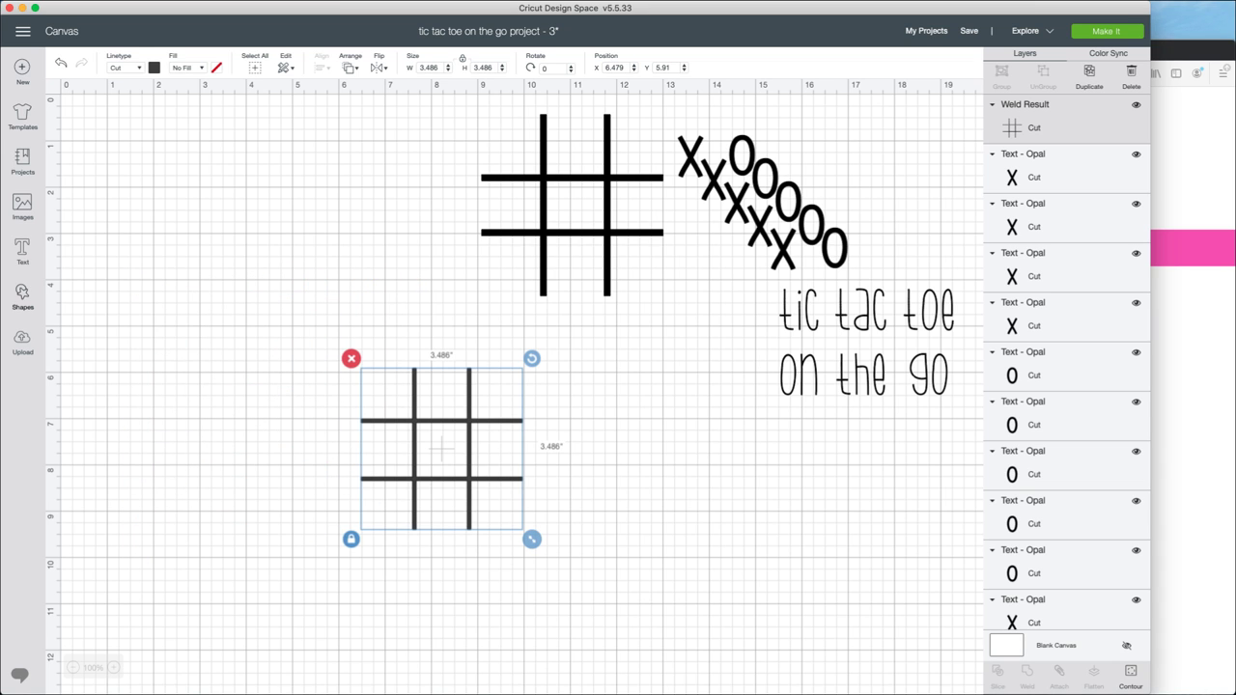
# Add a square at about X 2.028, Y 2.403 and color it light gray
pyautogui.click(22, 296)
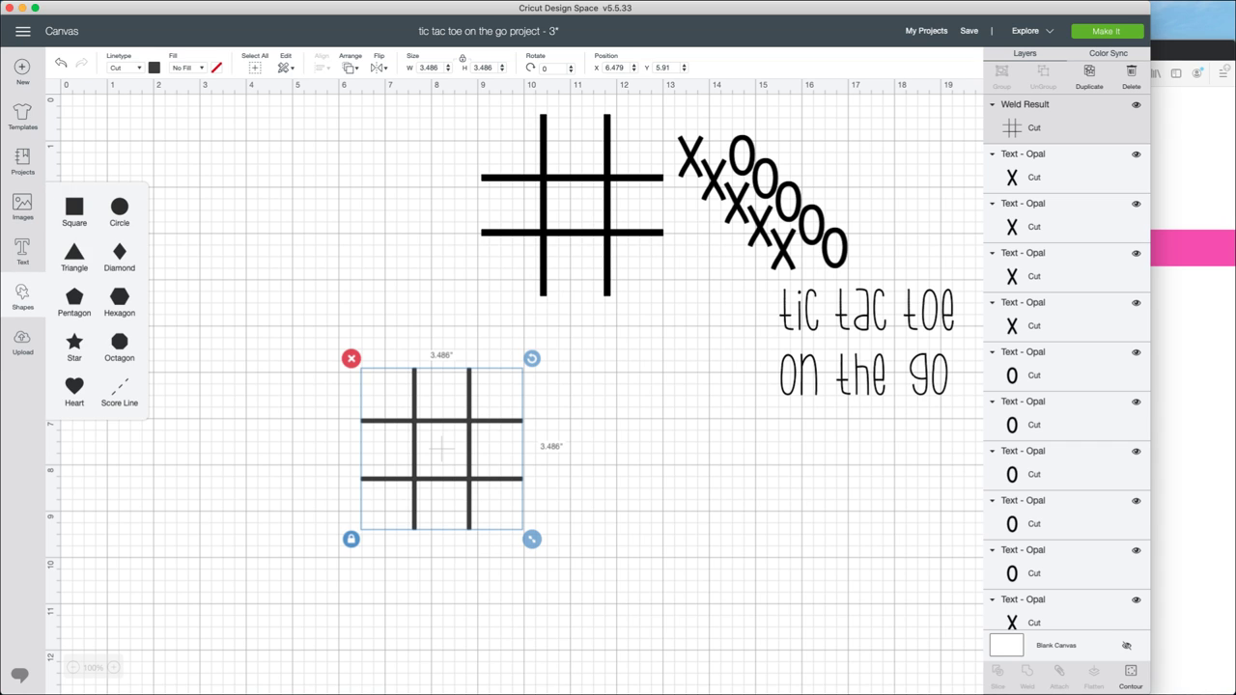
pyautogui.click(74, 207)
pyautogui.moveTo(249, 285)
pyautogui.mouseDown()
pyautogui.moveTo(226, 324)
pyautogui.moveTo(226, 278)
pyautogui.mouseUp()
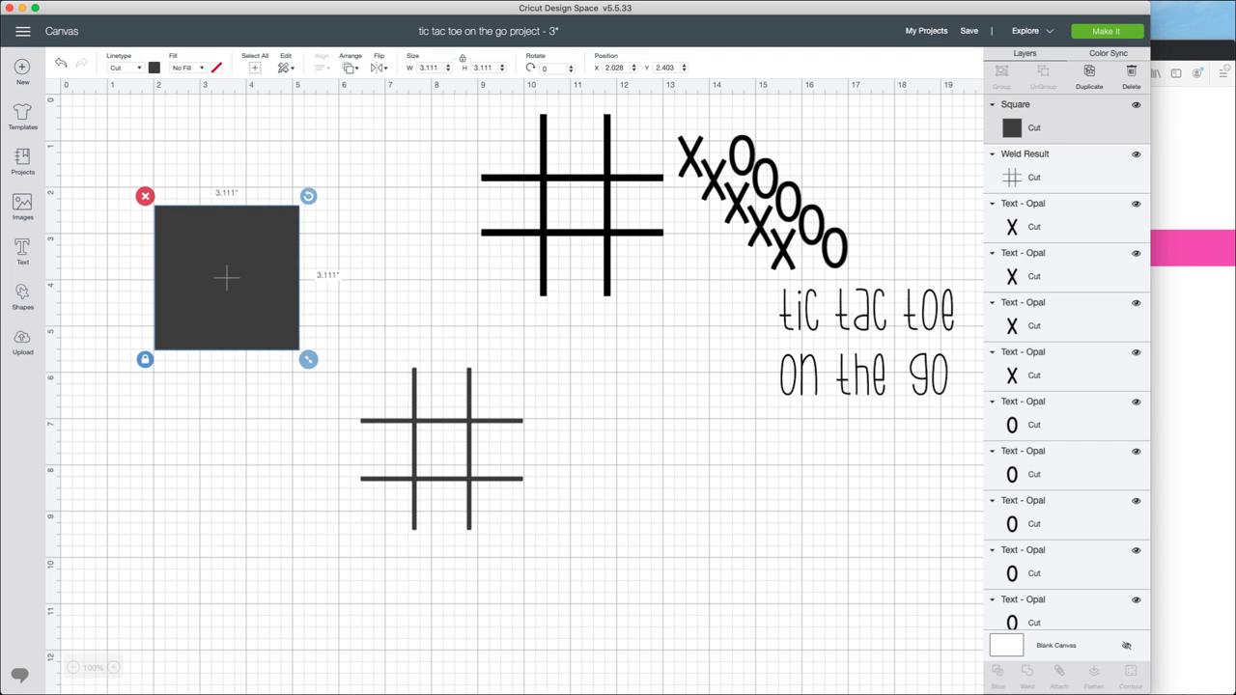
pyautogui.click(154, 68)
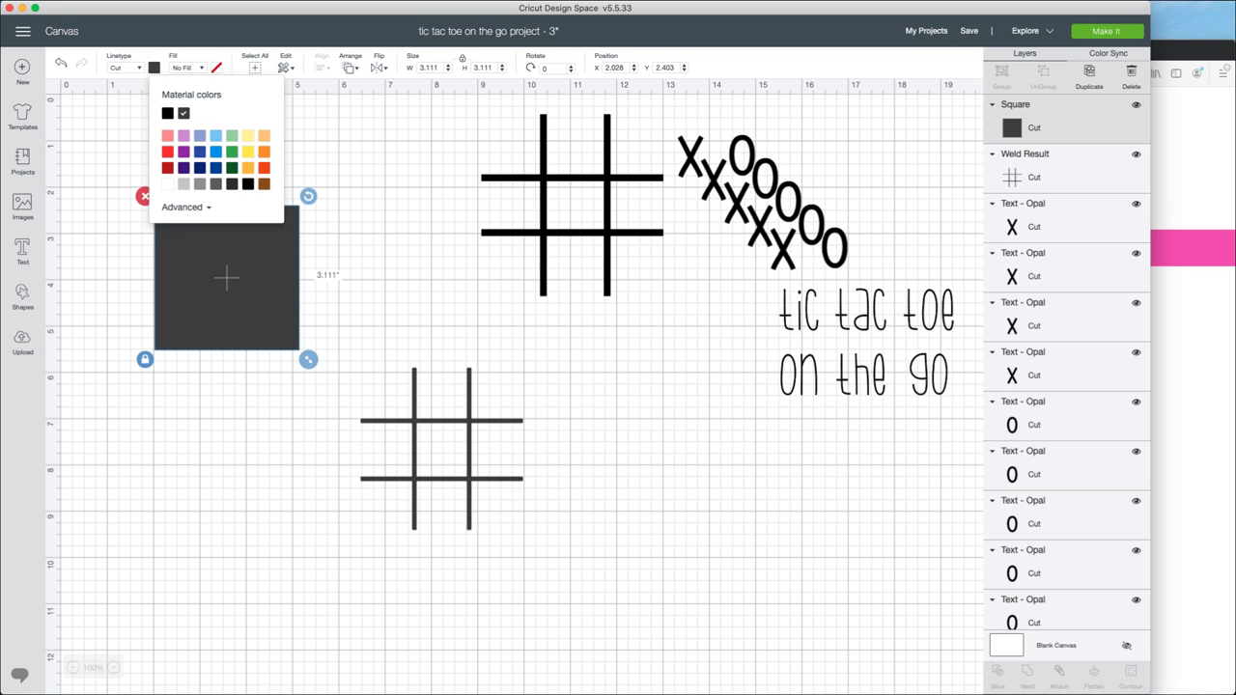
pyautogui.click(200, 113)
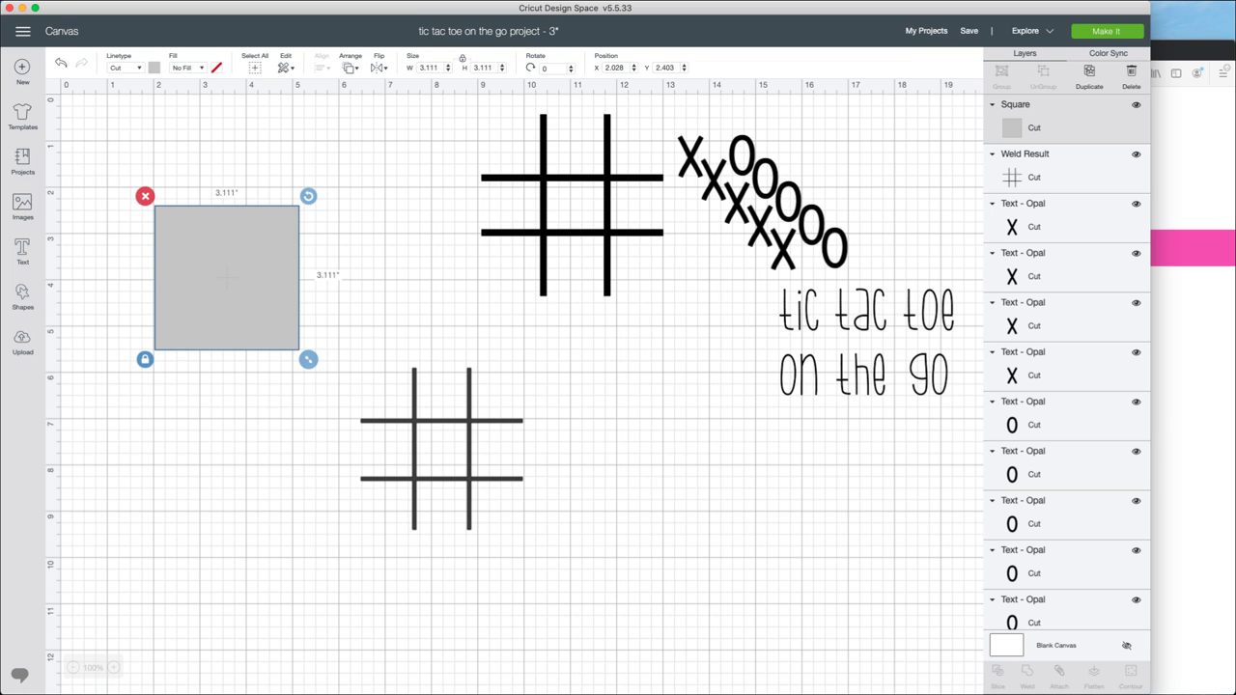
# Resize the gray square to 4.5 inches wide and, with proportions unlocked, 4.75 inches high
pyautogui.click(428, 67)
pyautogui.write('4.5')
pyautogui.press('Return')
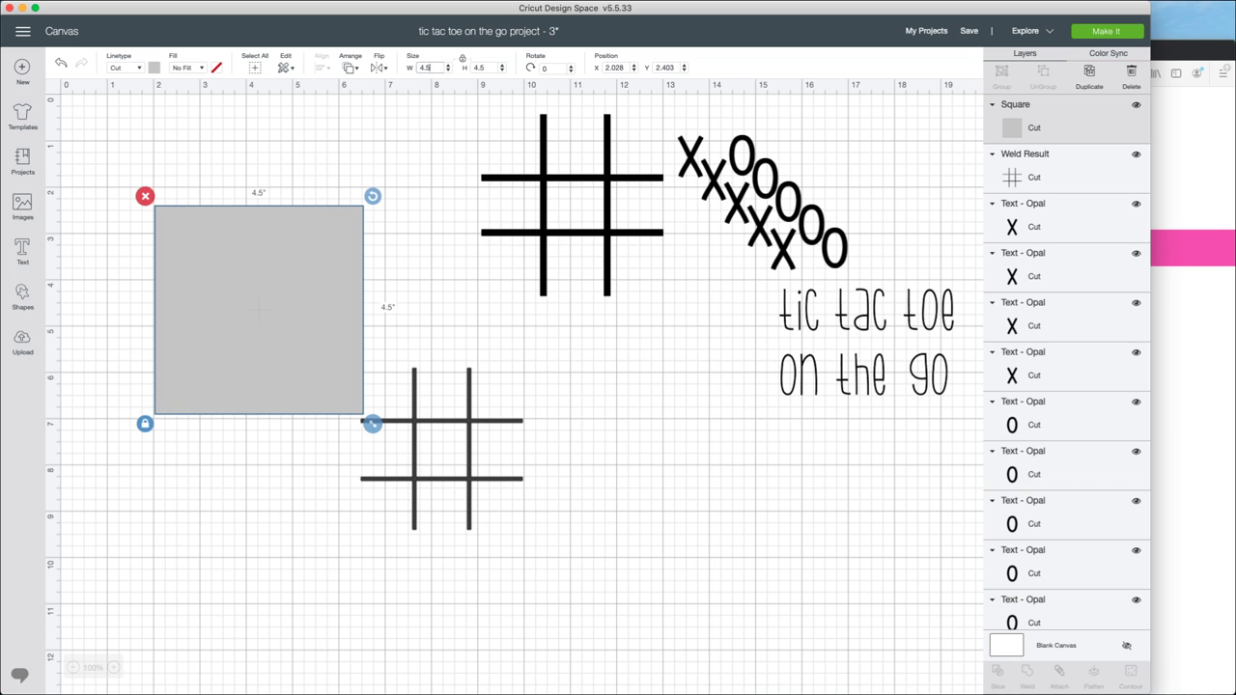
pyautogui.click(479, 67)
pyautogui.write('4')
pyautogui.press('Return')
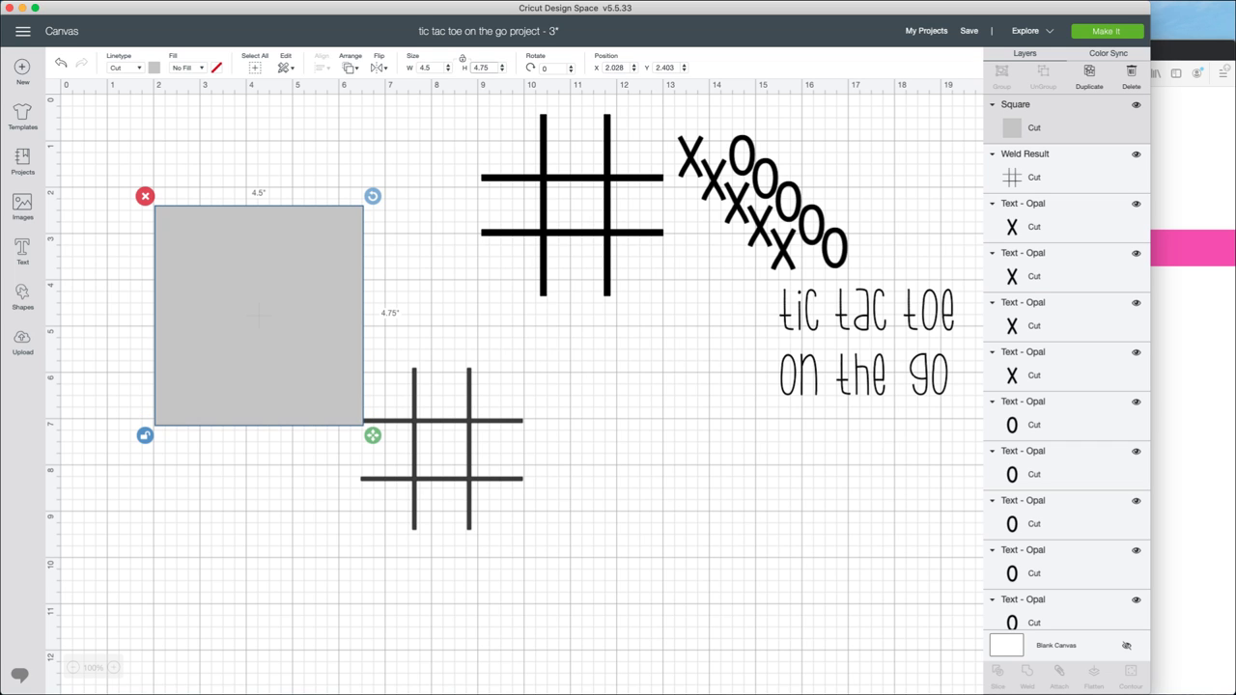
# Move the thicker black tic tac toe board to about X 8.528, Y 1.056 and bring it to the front
pyautogui.click(572, 204)
pyautogui.moveTo(572, 204); pyautogui.dragTo(542, 231)
pyautogui.click(349, 67)
pyautogui.click(381, 145)
# Place the thinner board over the gray square at about X 2.396, Y 2.979 and bring it to the front
pyautogui.click(441, 449)
pyautogui.moveTo(442, 449); pyautogui.dragTo(252, 313)
pyautogui.click(349, 67)
pyautogui.click(383, 144)
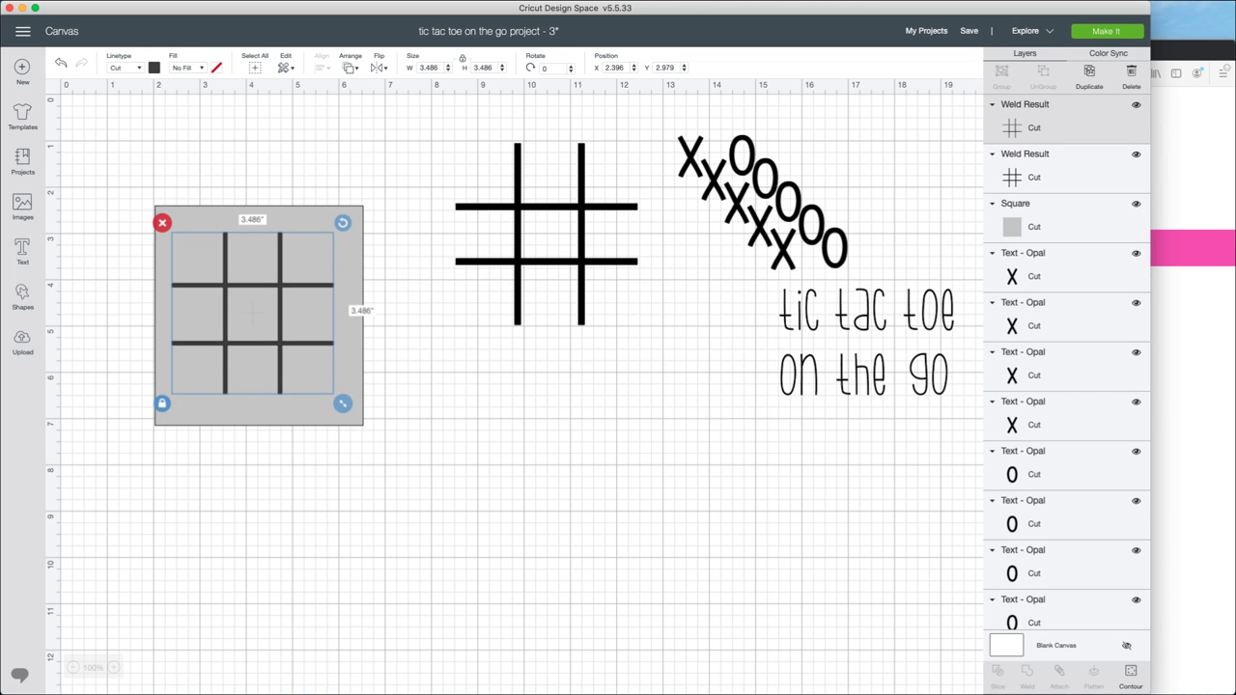
# Enlarge the thinner board to about 3.875 by 3.875 inches and center it on the gray square at about X 2.354, Y 2.868
pyautogui.click(547, 234)
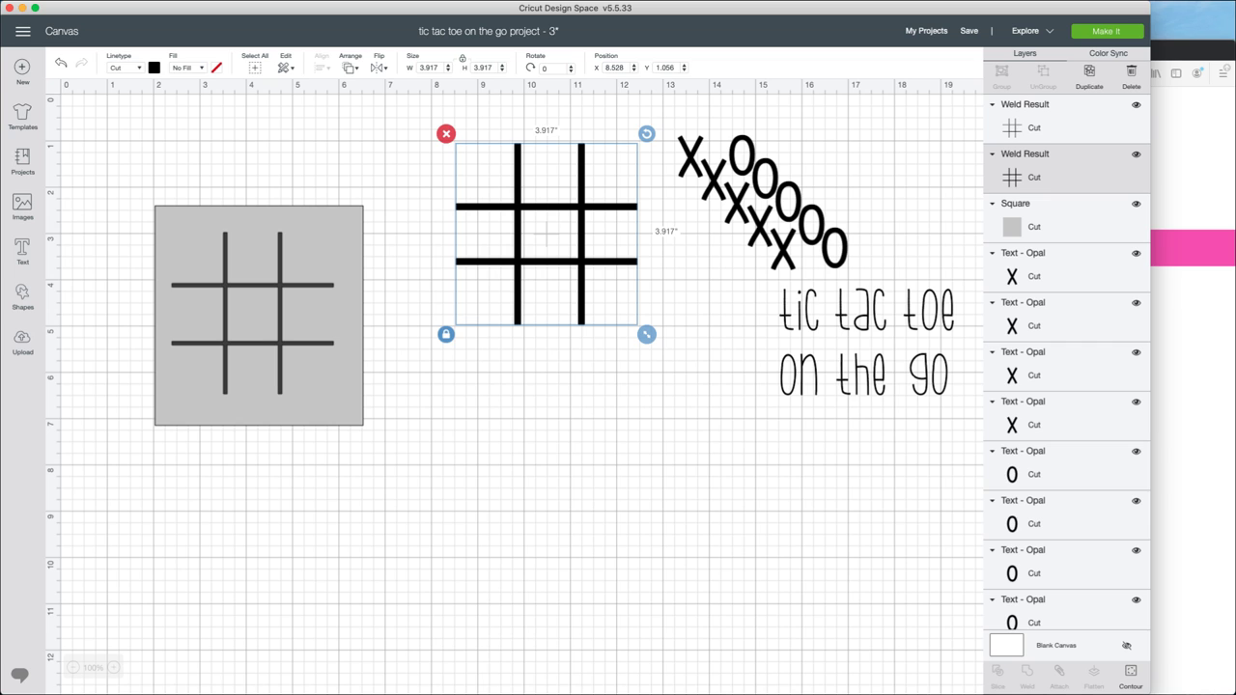
pyautogui.moveTo(252, 312); pyautogui.dragTo(254, 307)
pyautogui.moveTo(345, 397); pyautogui.dragTo(362, 416)
pyautogui.moveTo(264, 317); pyautogui.dragTo(262, 317)
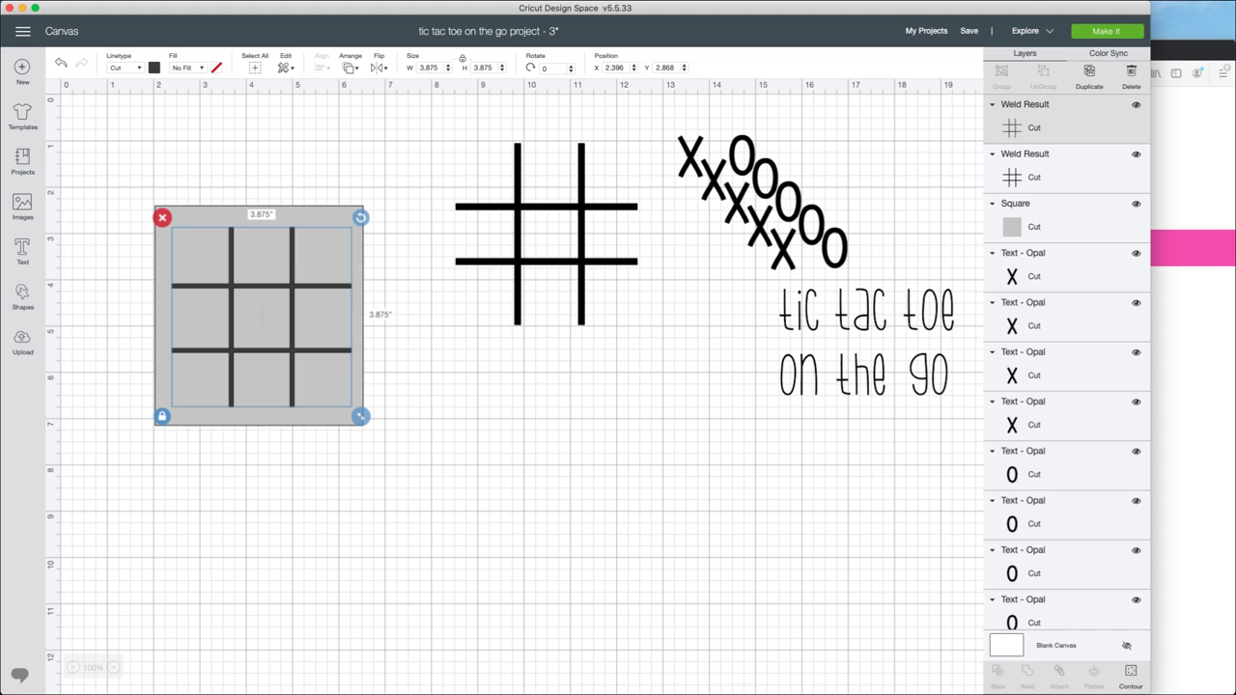
pyautogui.moveTo(260, 318); pyautogui.dragTo(261, 318)
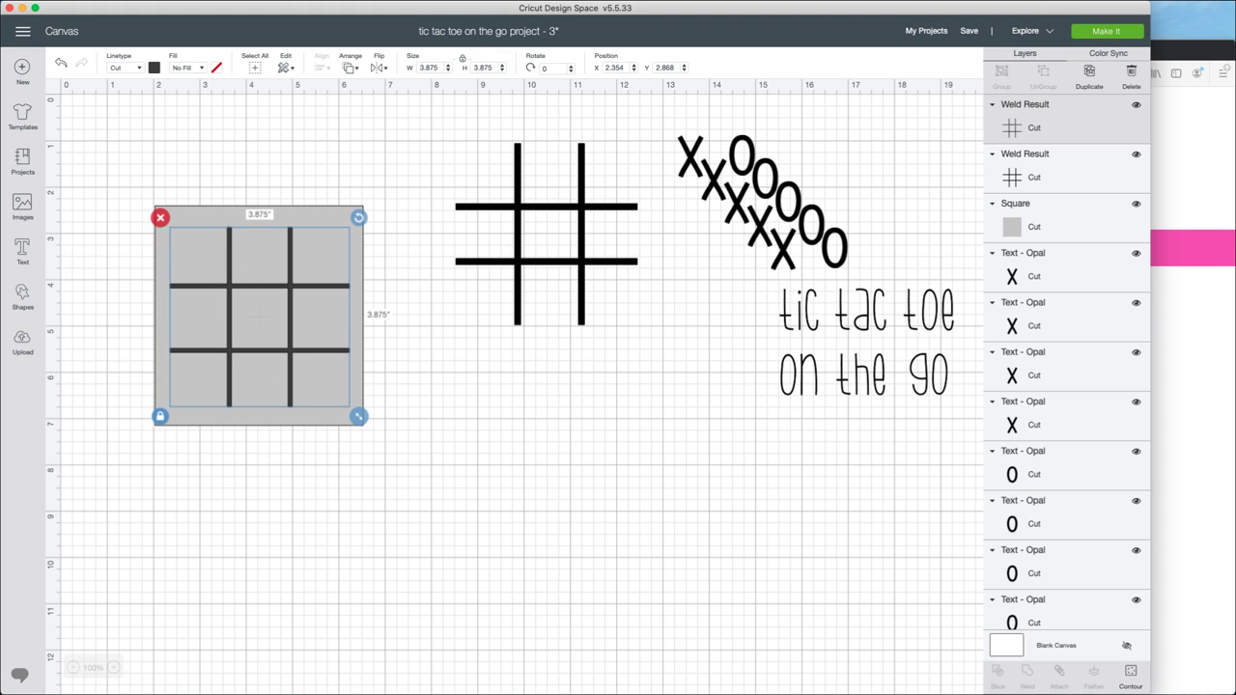
pyautogui.press('Escape')
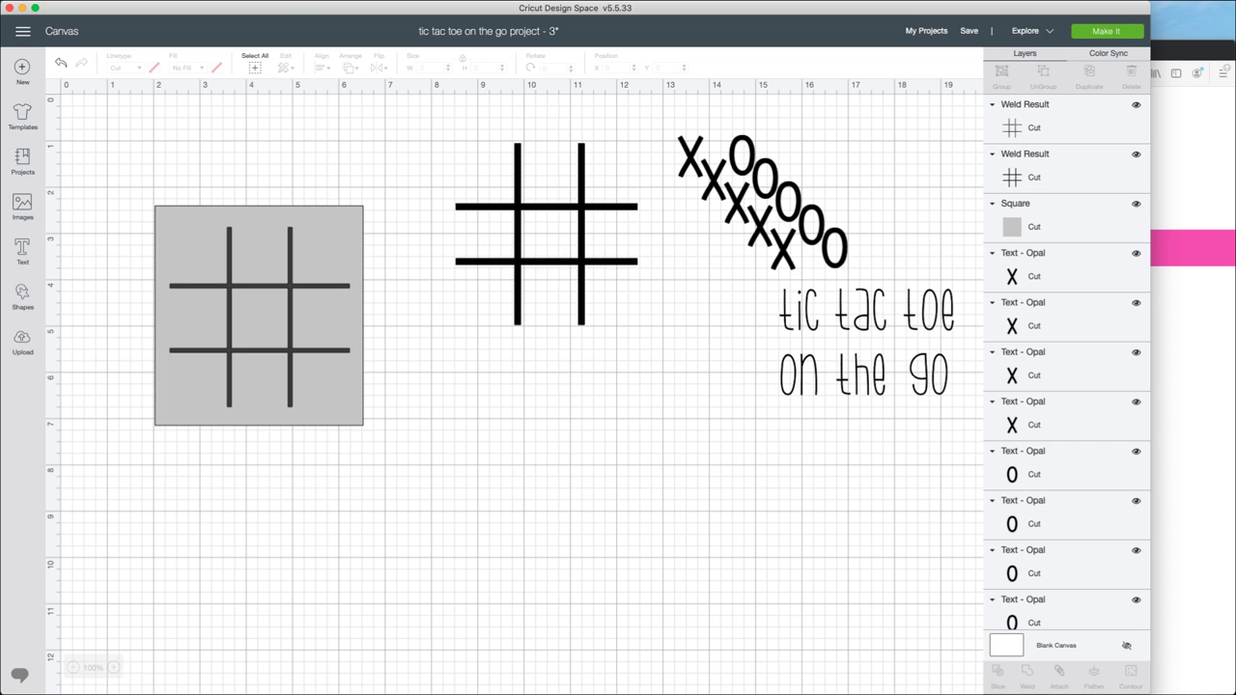
# Delete the gray square together with the thinner board on it
pyautogui.moveTo(99, 166); pyautogui.dragTo(341, 415)
pyautogui.click(146, 196)
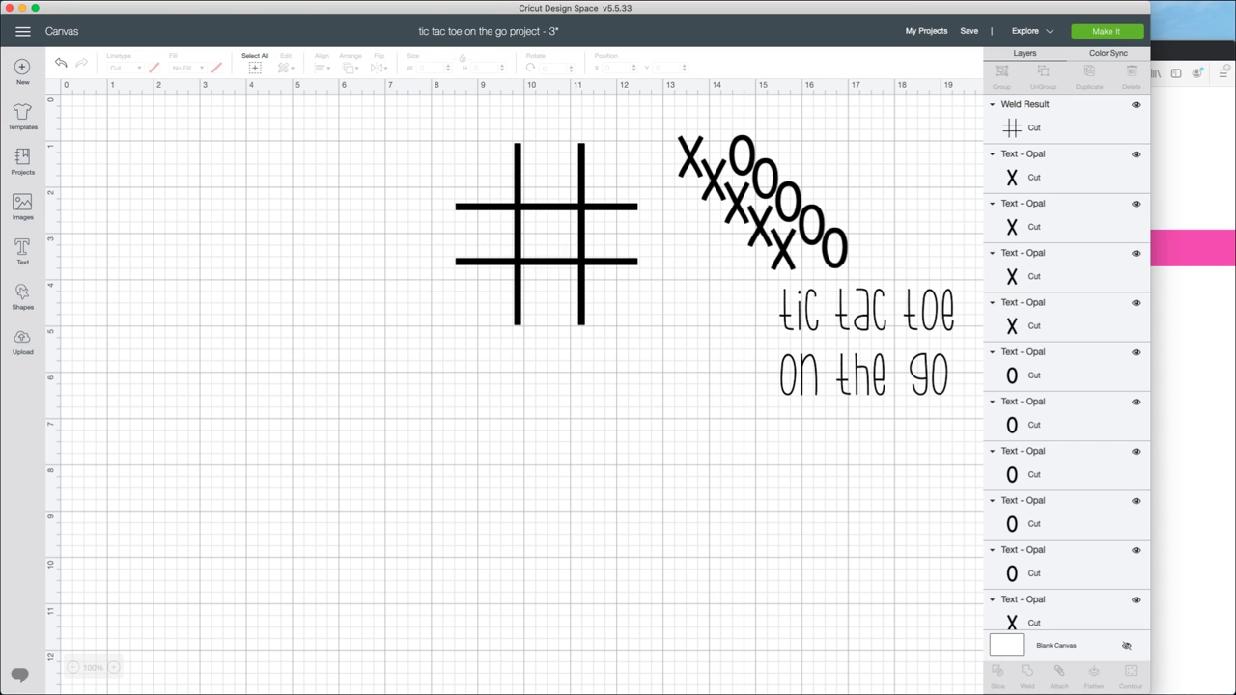
# Move the "tic tac toe on the go" lettering to about X 11.994, Y 4.945 and send the project to mat preparation
pyautogui.moveTo(867, 343); pyautogui.dragTo(703, 377)
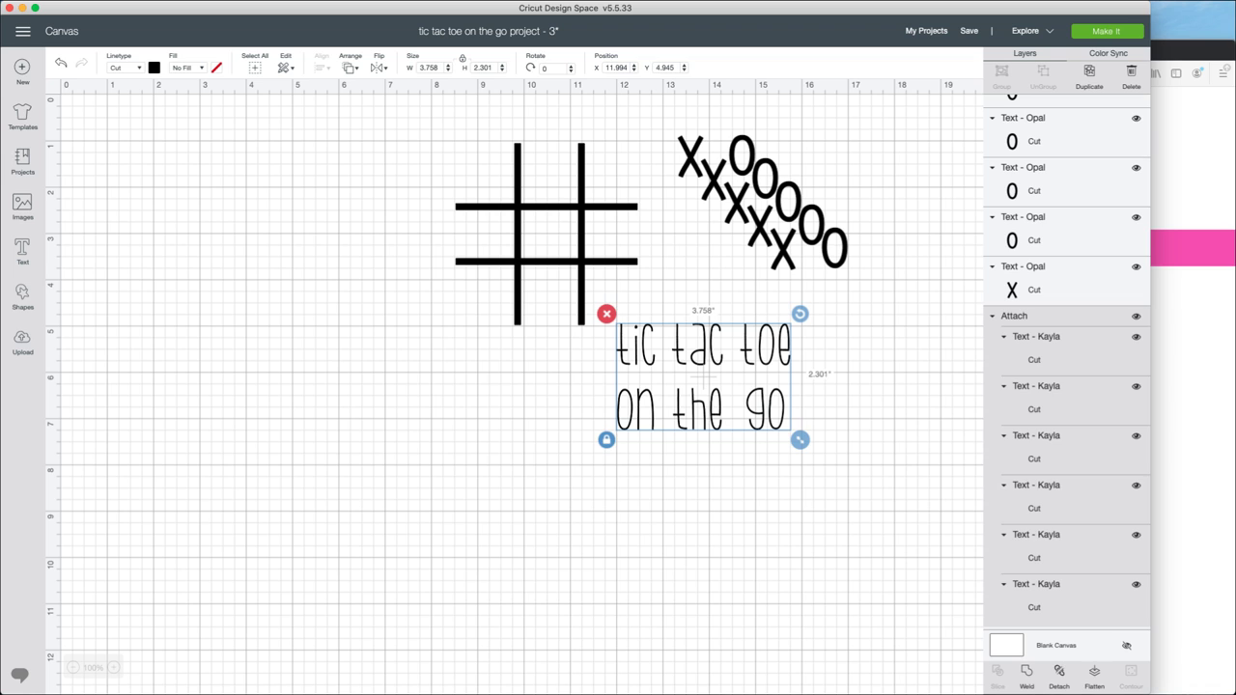
pyautogui.click(547, 231)
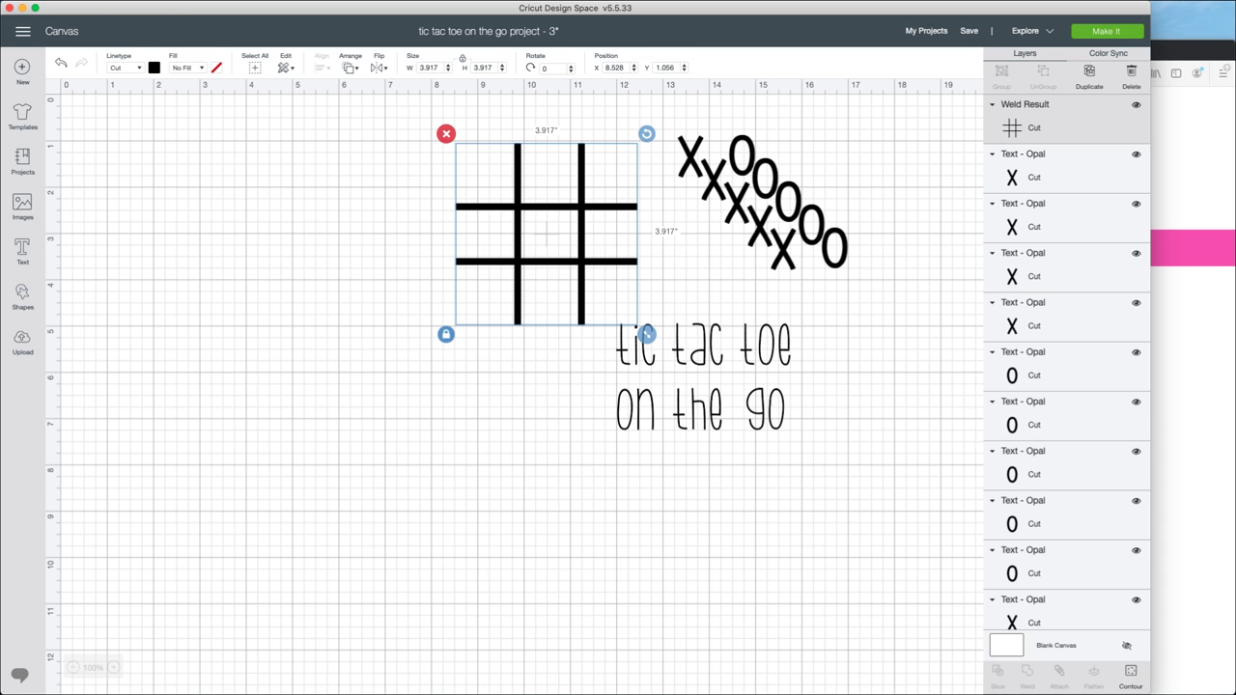
pyautogui.click(599, 289)
pyautogui.click(703, 378)
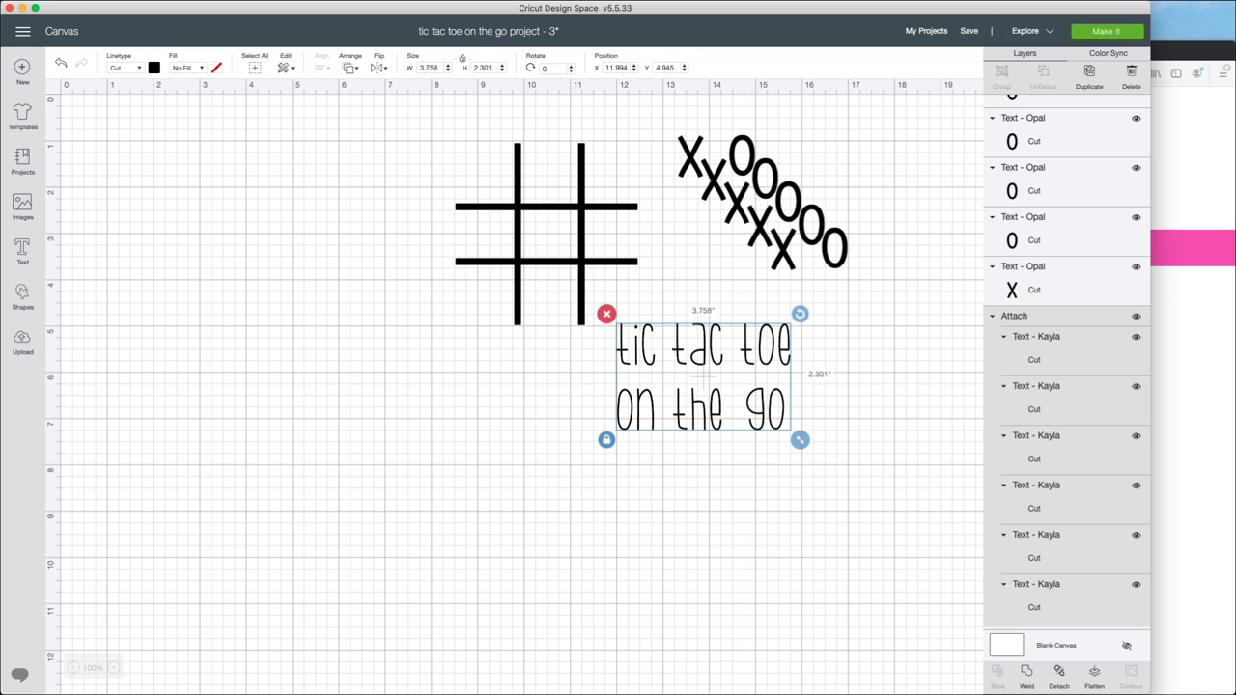
pyautogui.press('Escape')
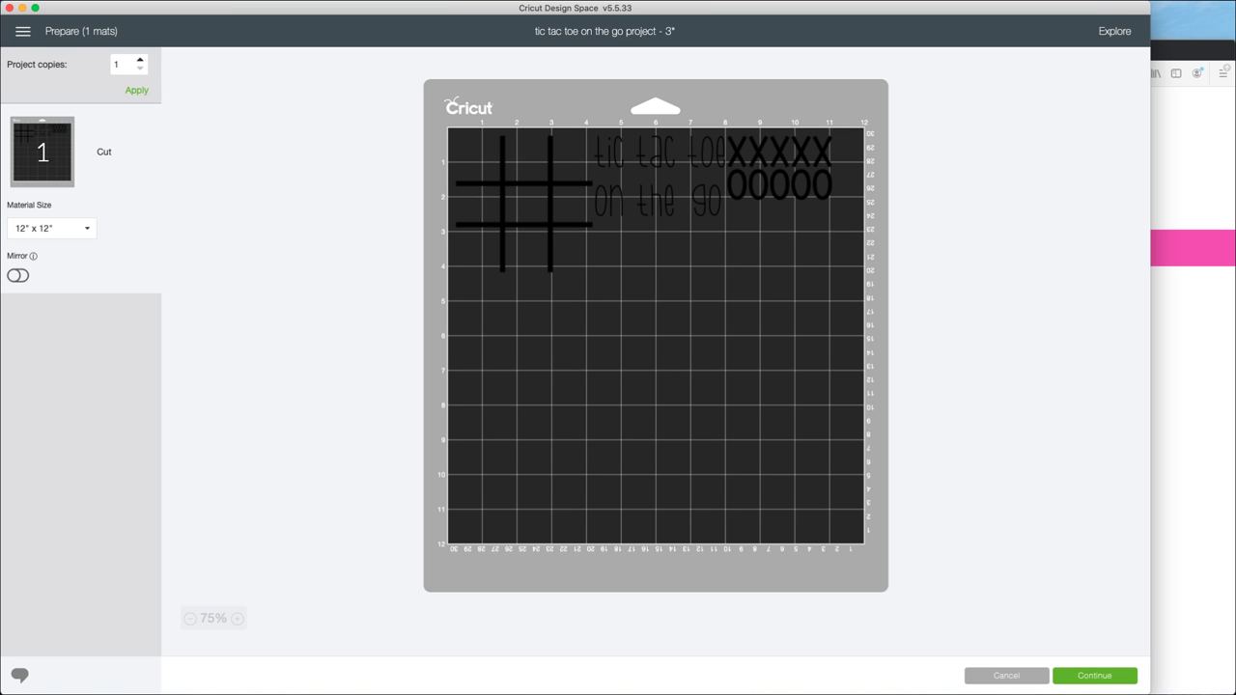
# Mirror the mat and spread the five O letters into a spaced row below the lettering, about 4 inches down the mat
pyautogui.click(17, 276)
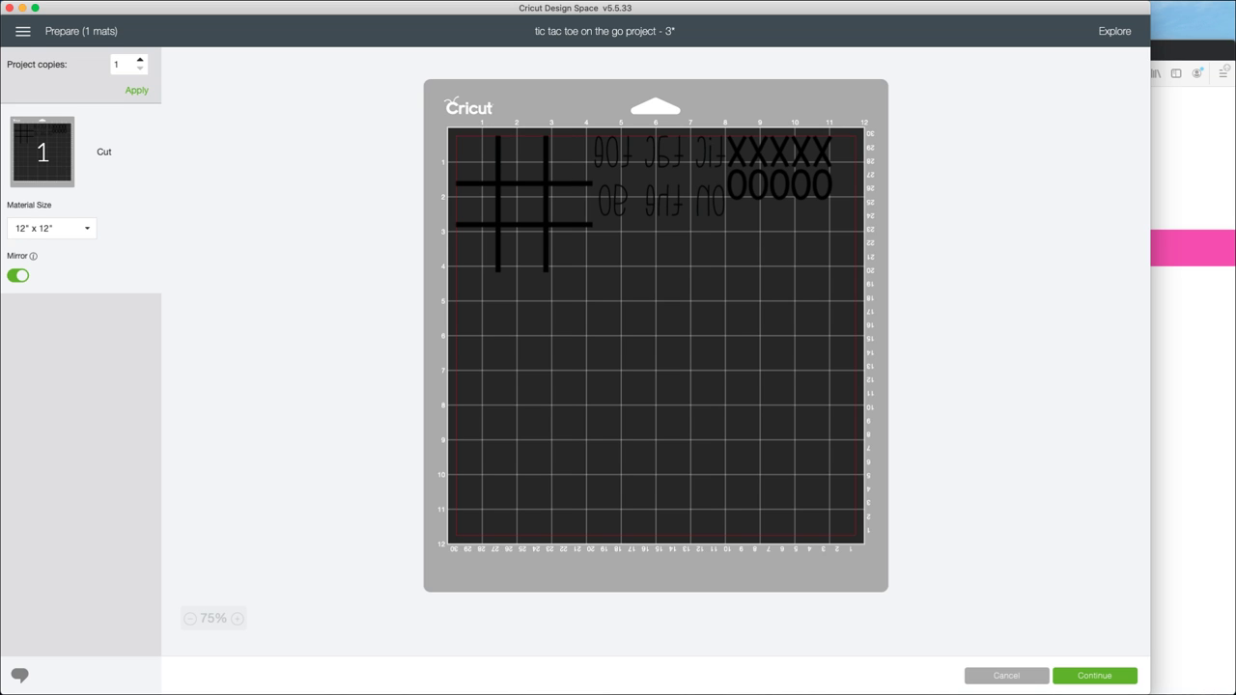
pyautogui.moveTo(736, 184); pyautogui.dragTo(584, 270)
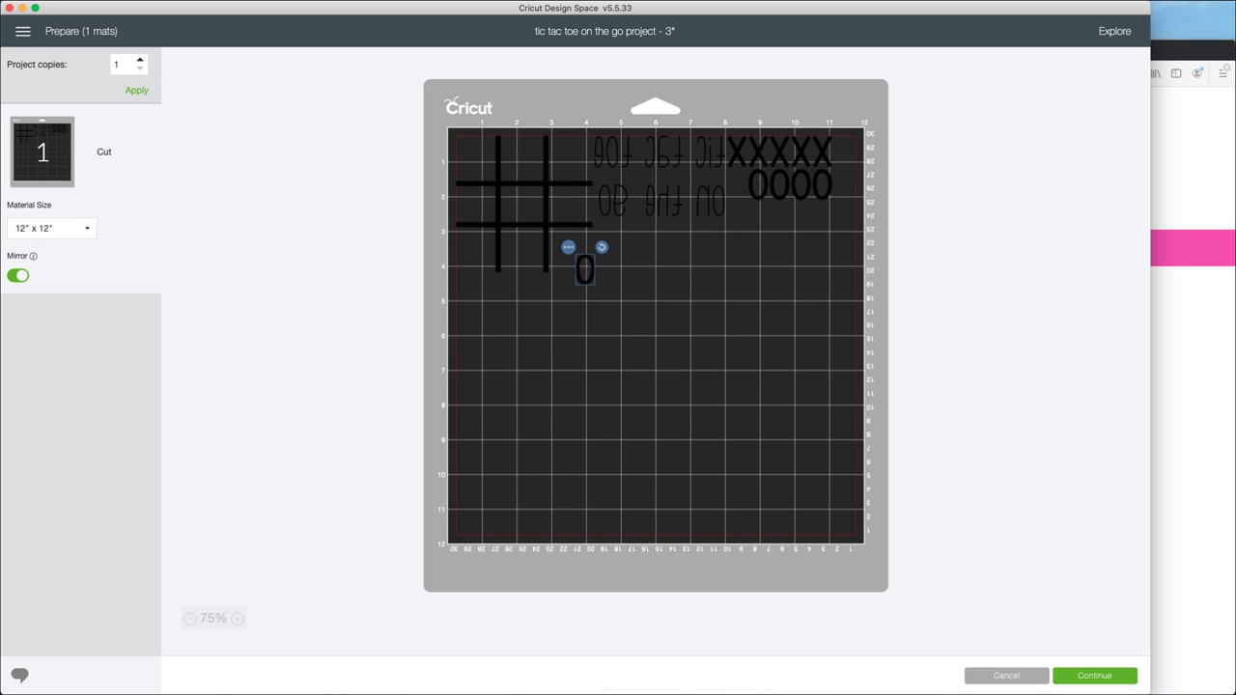
pyautogui.moveTo(759, 184); pyautogui.dragTo(614, 272)
pyautogui.moveTo(784, 183); pyautogui.dragTo(647, 276)
pyautogui.moveTo(800, 183); pyautogui.dragTo(683, 273)
pyautogui.moveTo(821, 183); pyautogui.dragTo(722, 278)
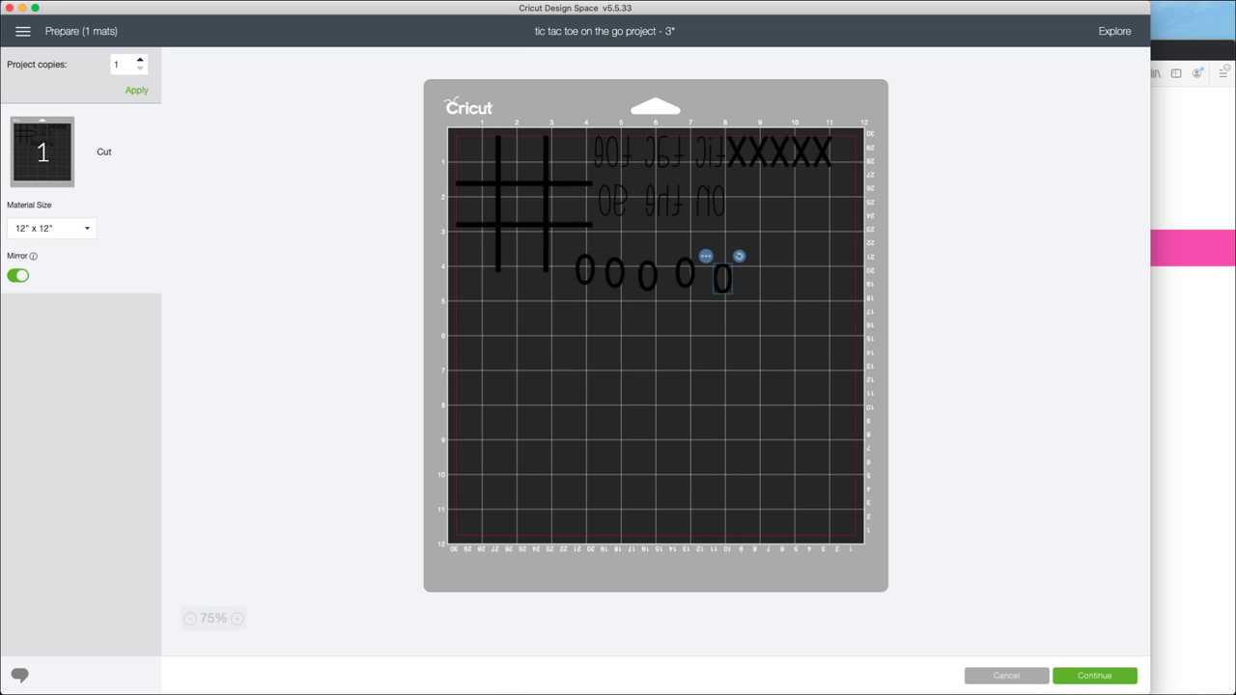
# Spread the five X letters apart on the mat in the area beside the lettering
pyautogui.moveTo(821, 151); pyautogui.dragTo(746, 193)
pyautogui.press('Escape')
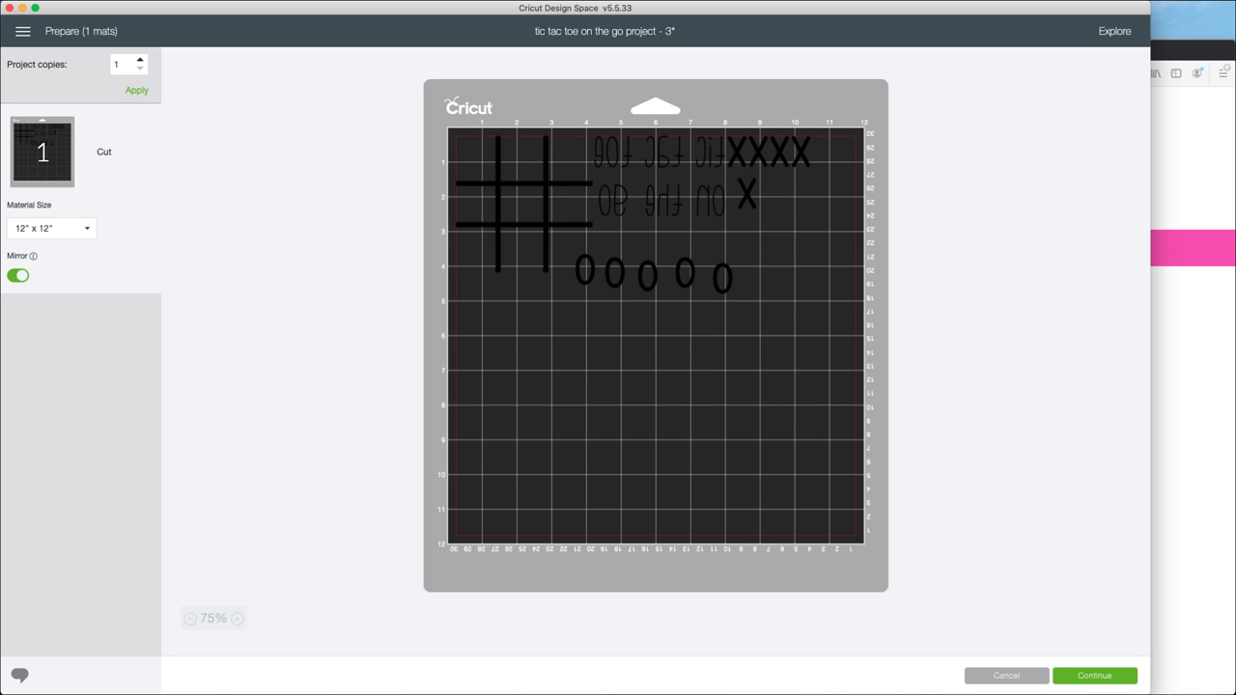
pyautogui.moveTo(800, 152); pyautogui.dragTo(780, 205)
pyautogui.moveTo(773, 152); pyautogui.dragTo(823, 225)
pyautogui.moveTo(757, 151)
pyautogui.mouseDown()
pyautogui.moveTo(799, 157)
pyautogui.moveTo(753, 155)
pyautogui.mouseUp()
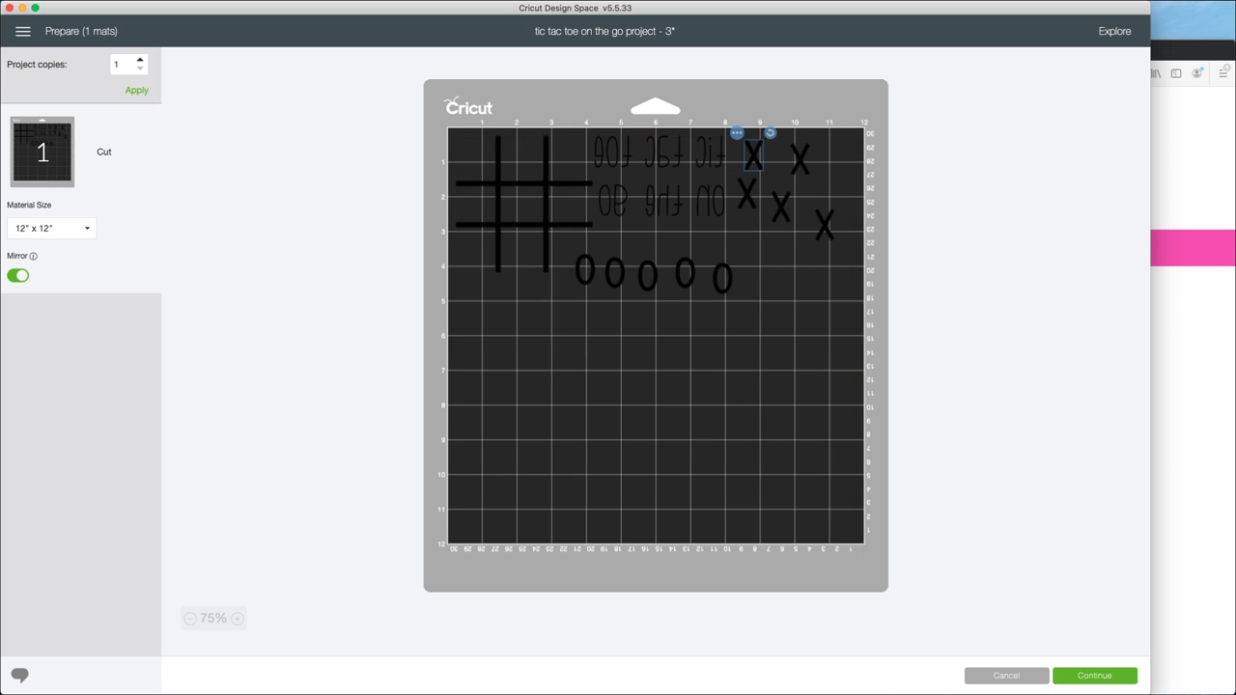
# Continue to the cutting setup and set the material to Everyday Iron-On with Default pressure
pyautogui.click(1094, 675)
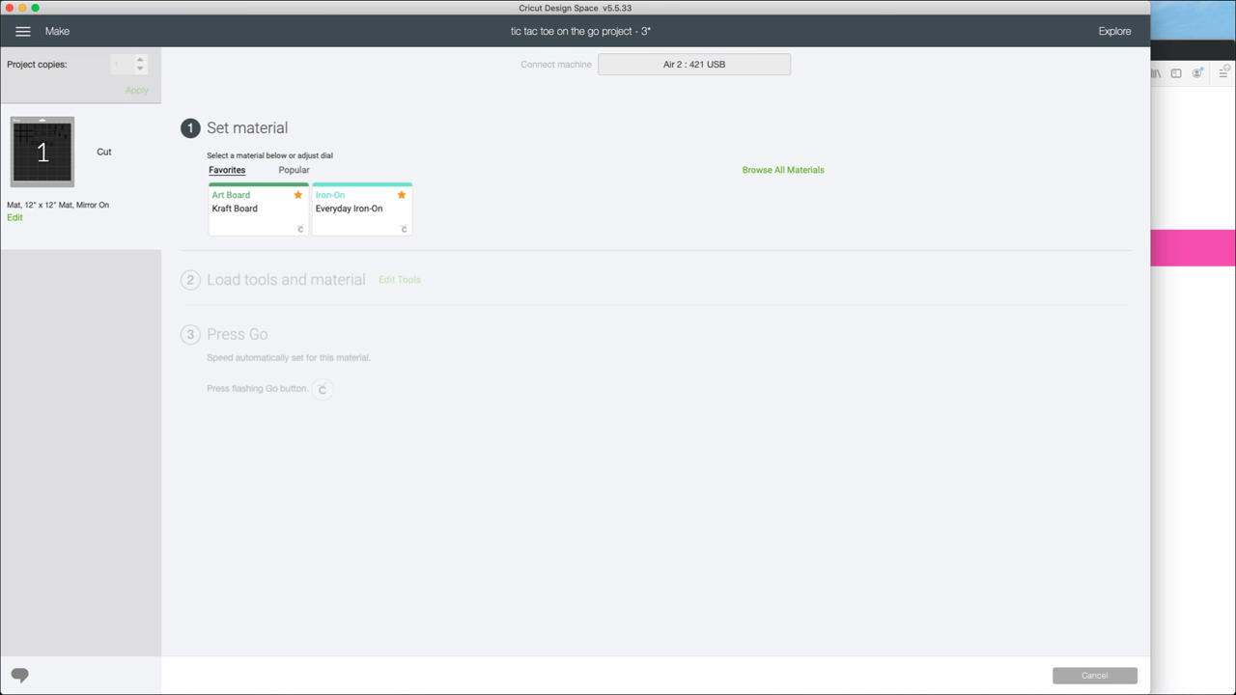
pyautogui.click(362, 207)
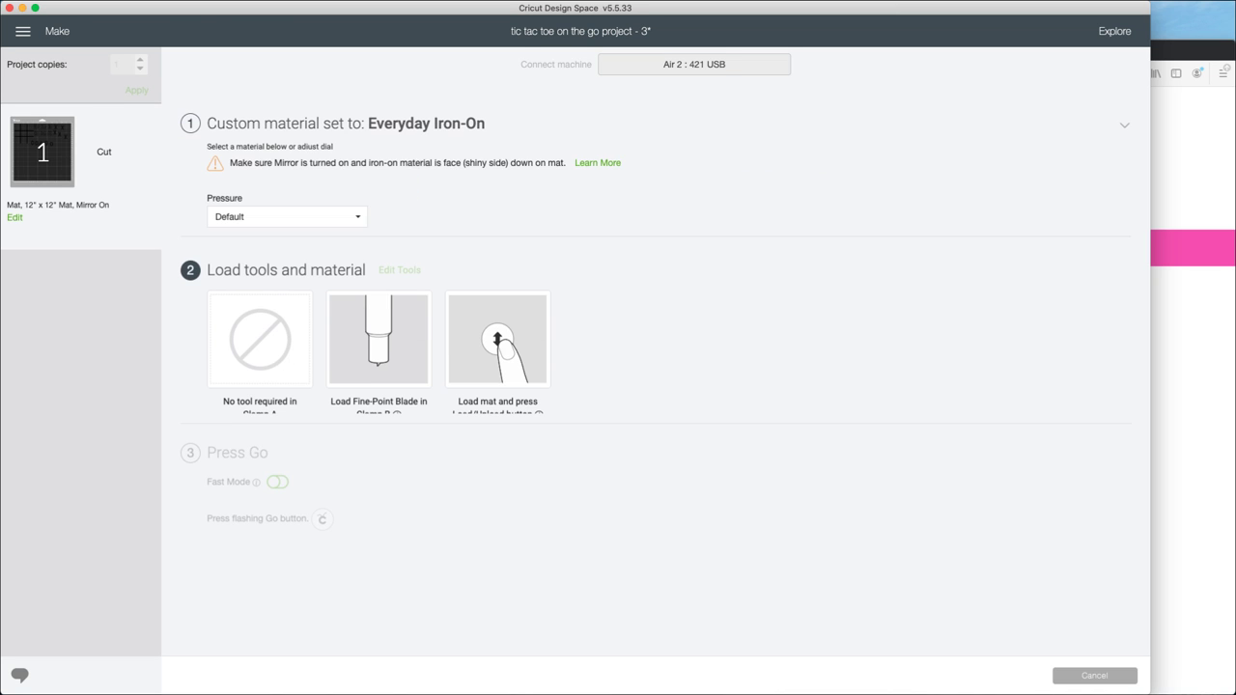
pyautogui.click(286, 206)
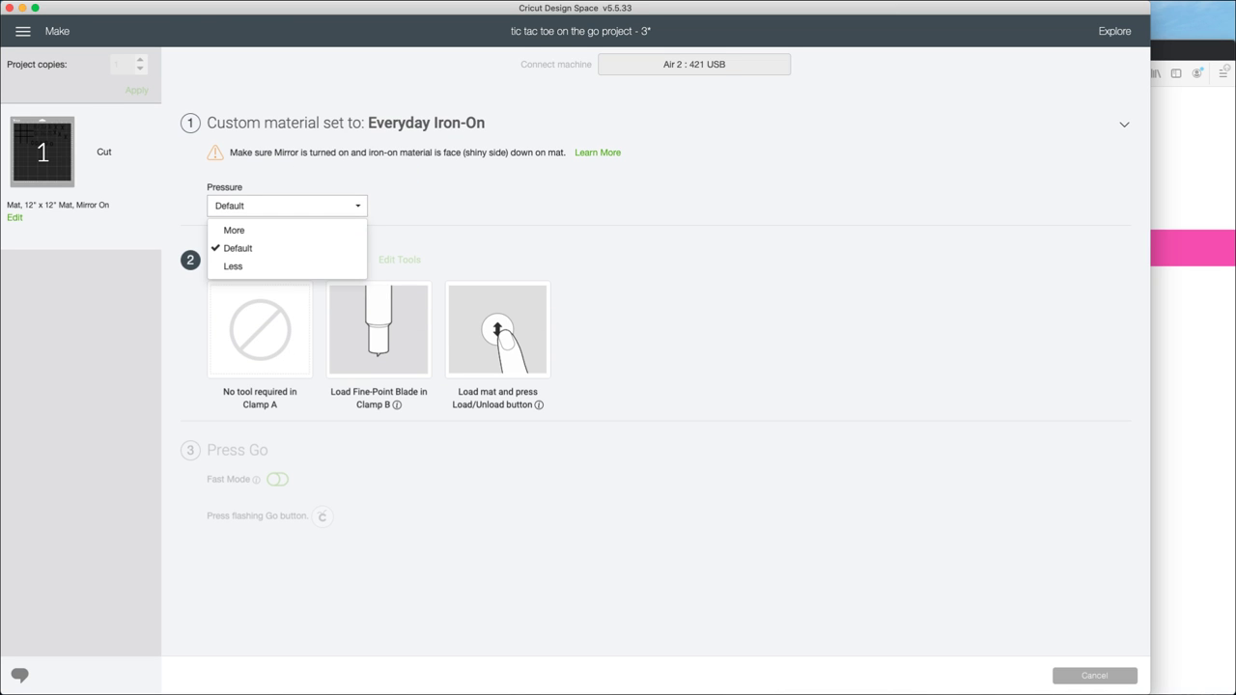
pyautogui.press('Escape')
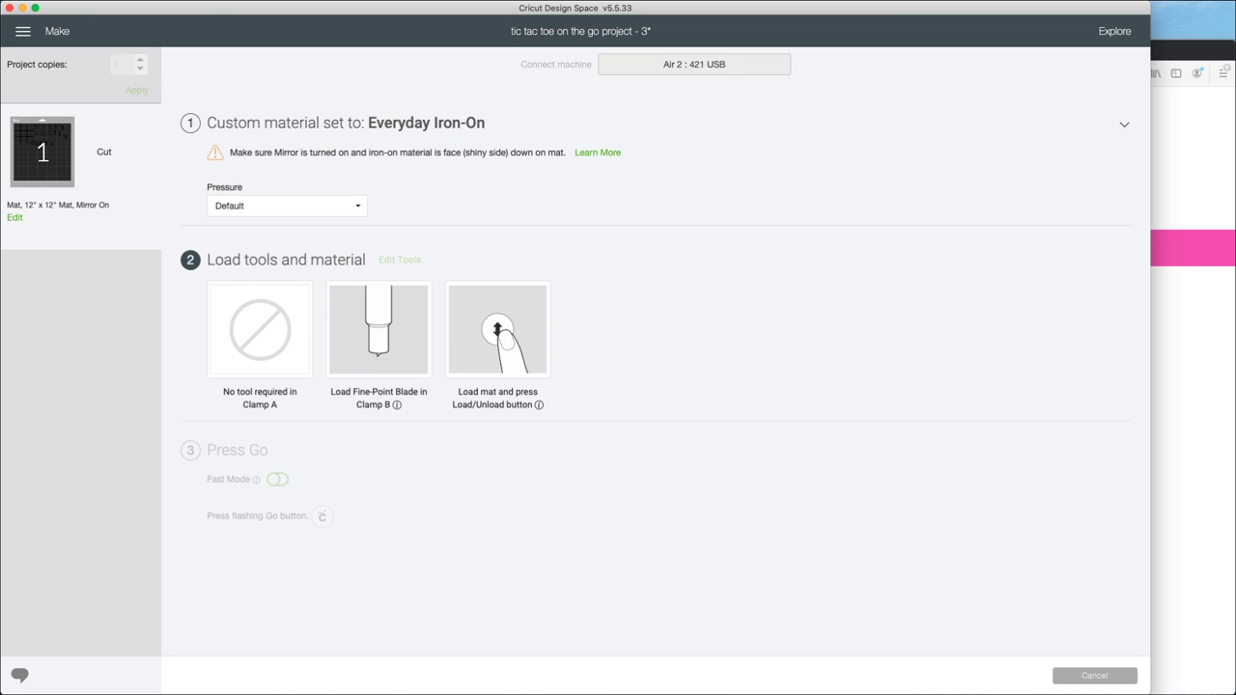